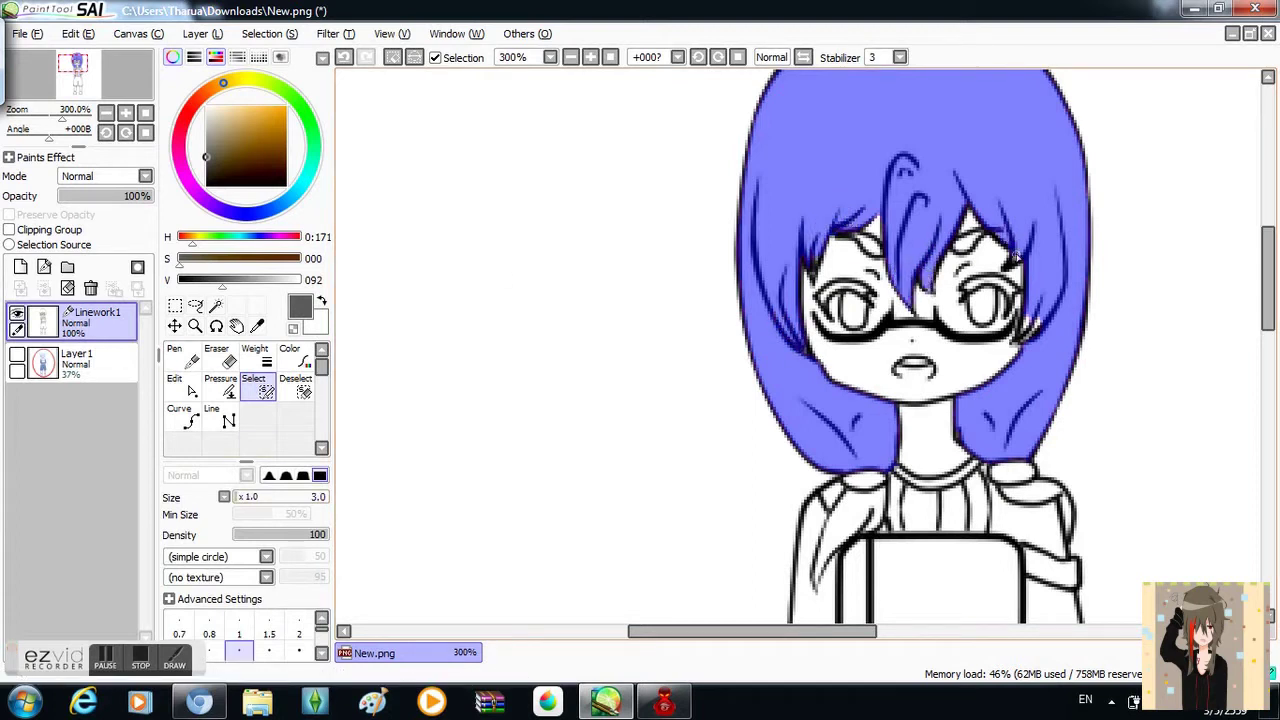
- Add the ponytail ends to the hair selection with the Magic Wand and create a new layer beneath the line art
key("w")
left_click(850, 528)
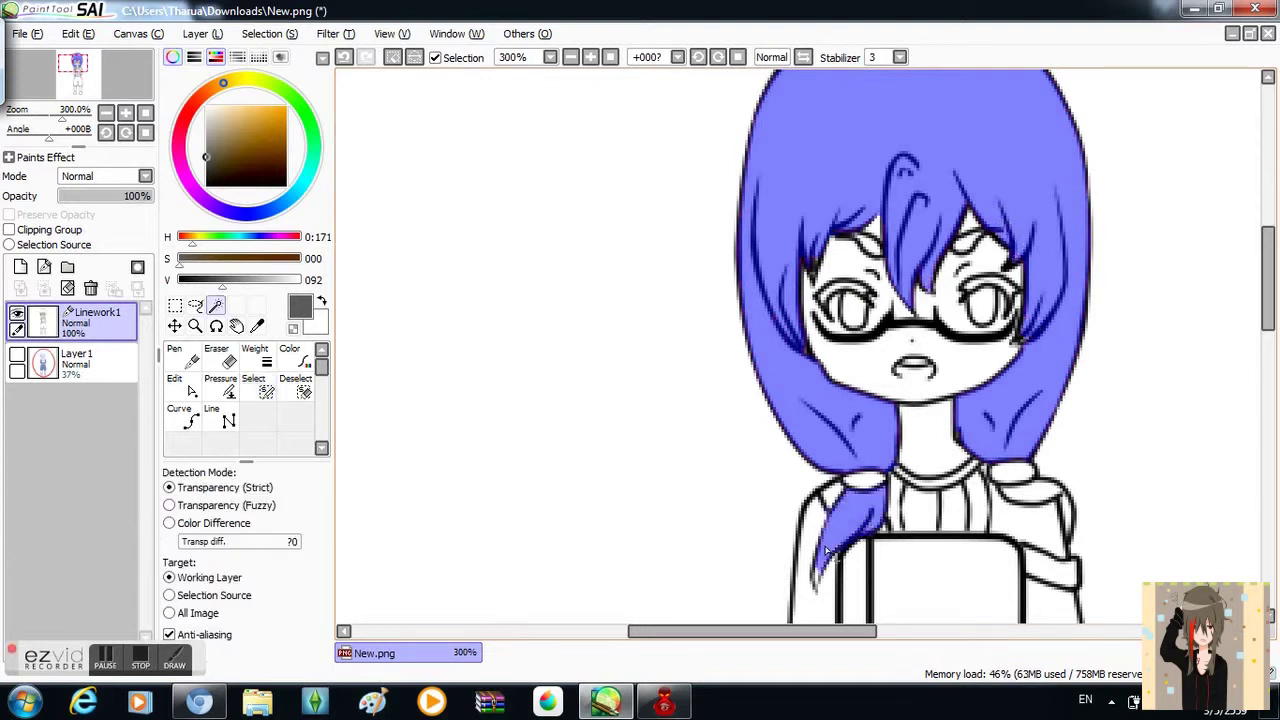
scroll(1095, 328, "up", 2)
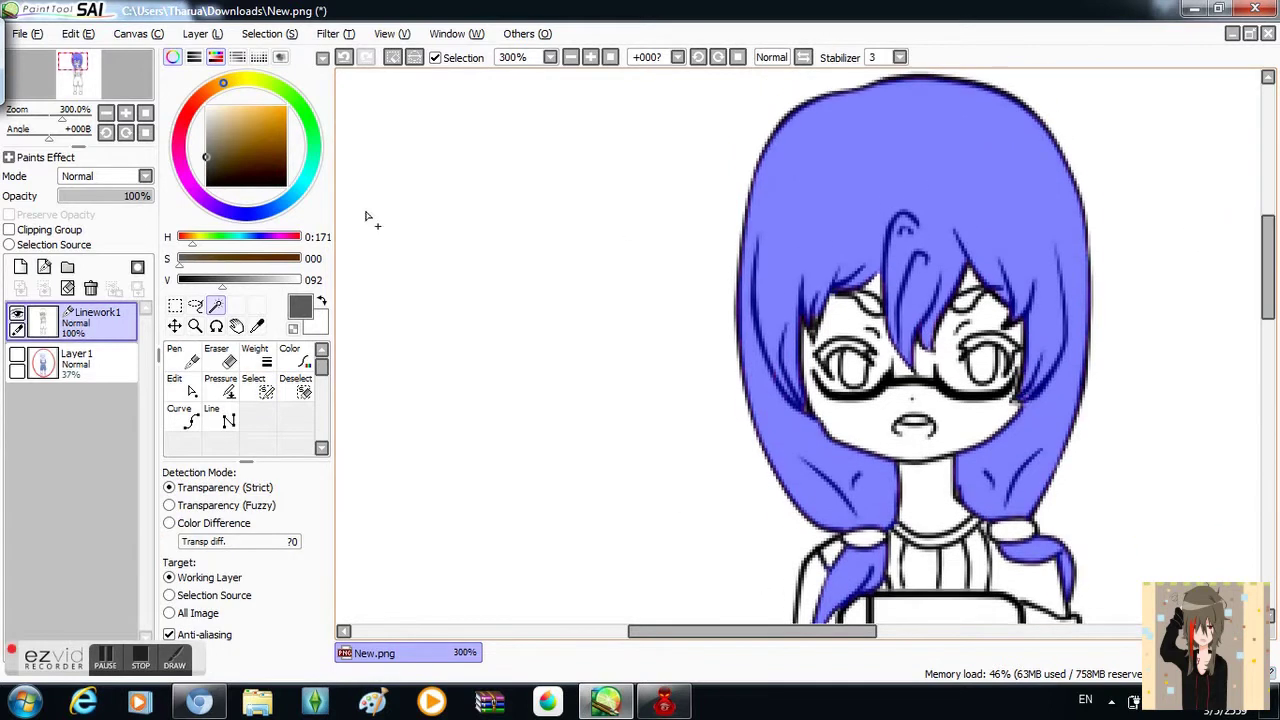
left_click(20, 266)
left_click_drag(100, 322, 118, 347)
- Fill the selected hair with light orange and shade along the strands in a deeper orange with the Pen
left_click(181, 415)
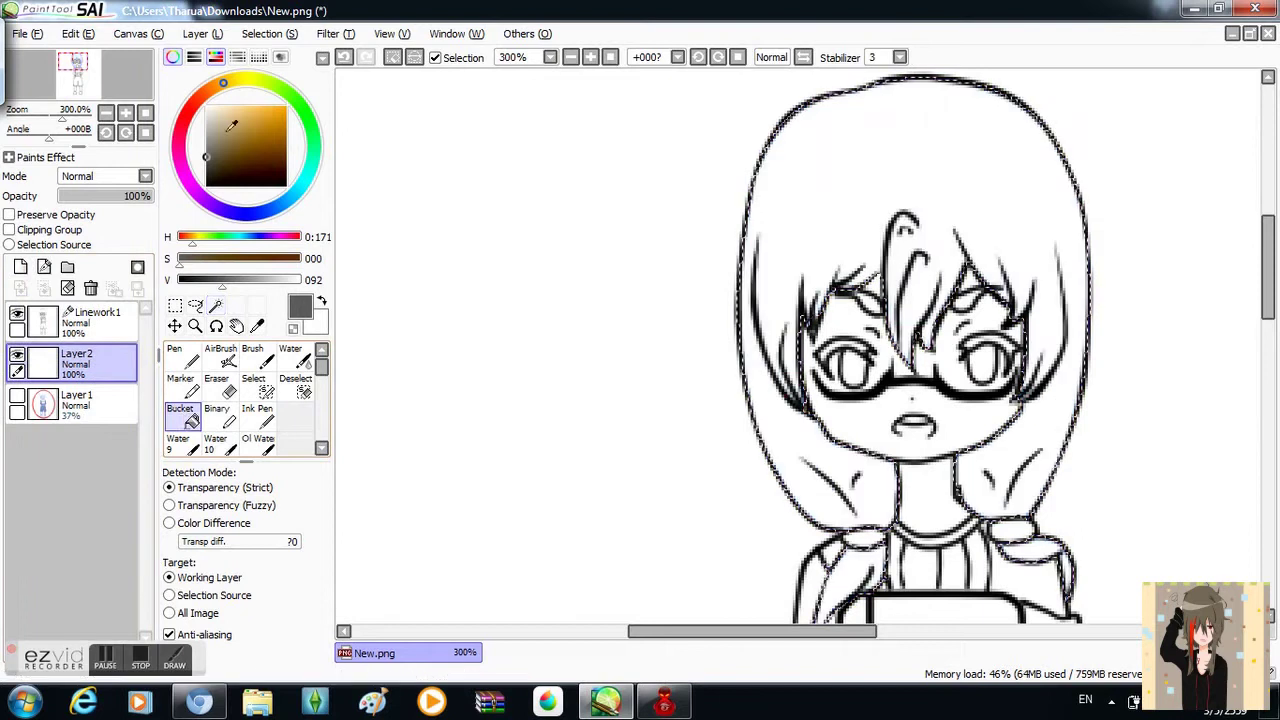
left_click(238, 106)
left_click(262, 106)
key("n")
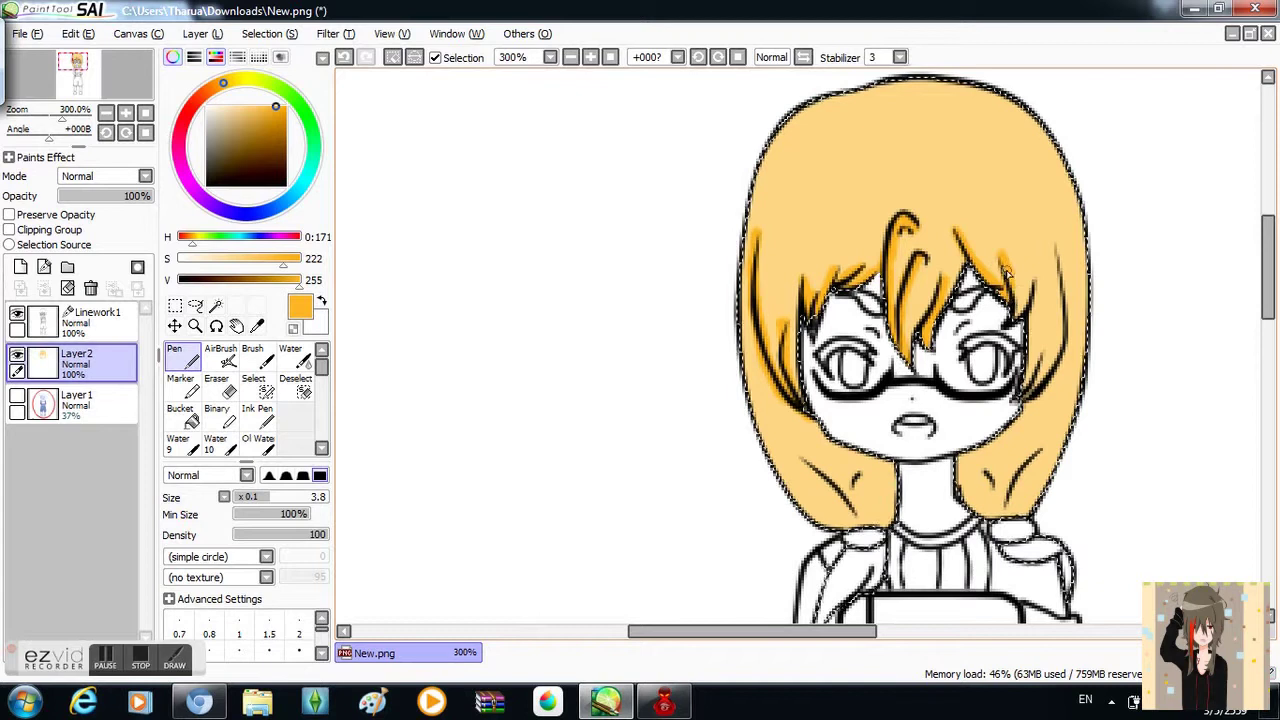
- Paint a wide deep-orange band across the hair above the fringe with the Pen at size 18
key("ctrl+z")
left_click(224, 497)
left_click(251, 537)
key("ctrl+y")
key("ctrl+z")
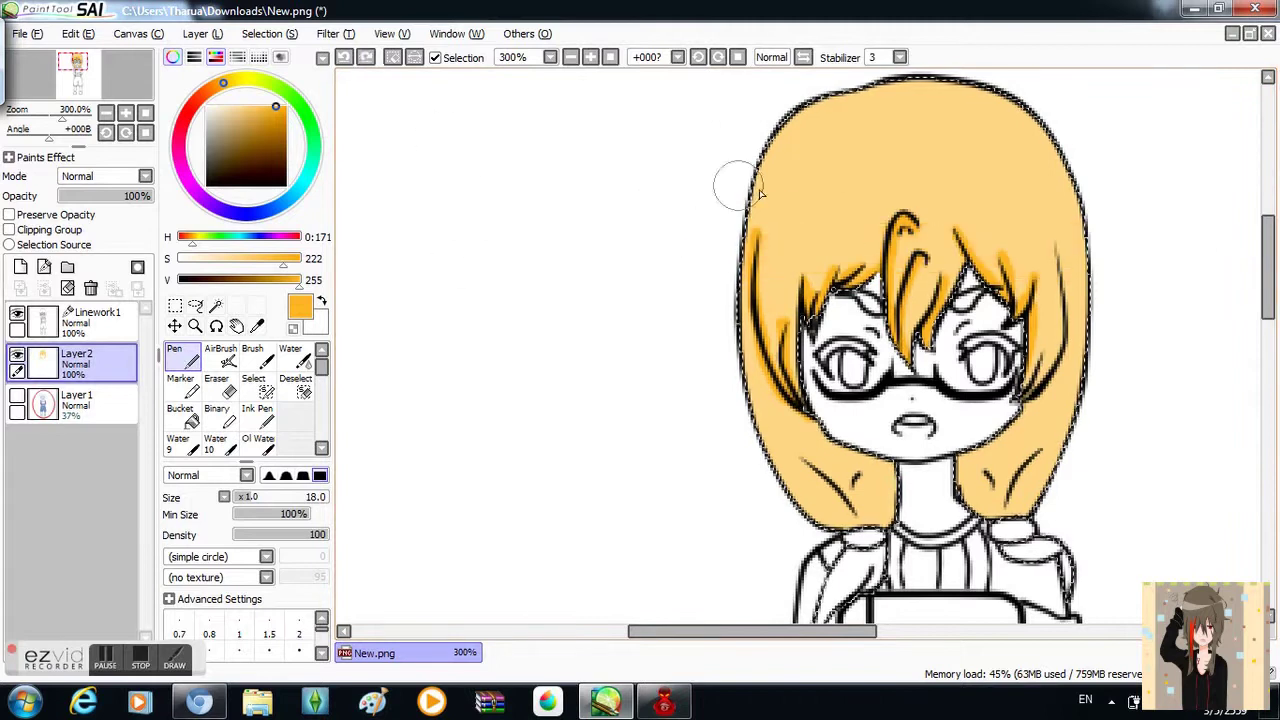
key("ctrl+y")
- Blend the lower edge of the orange band into the fringe with the Blur tool
scroll(245, 420, "down", 2)
left_click(290, 430)
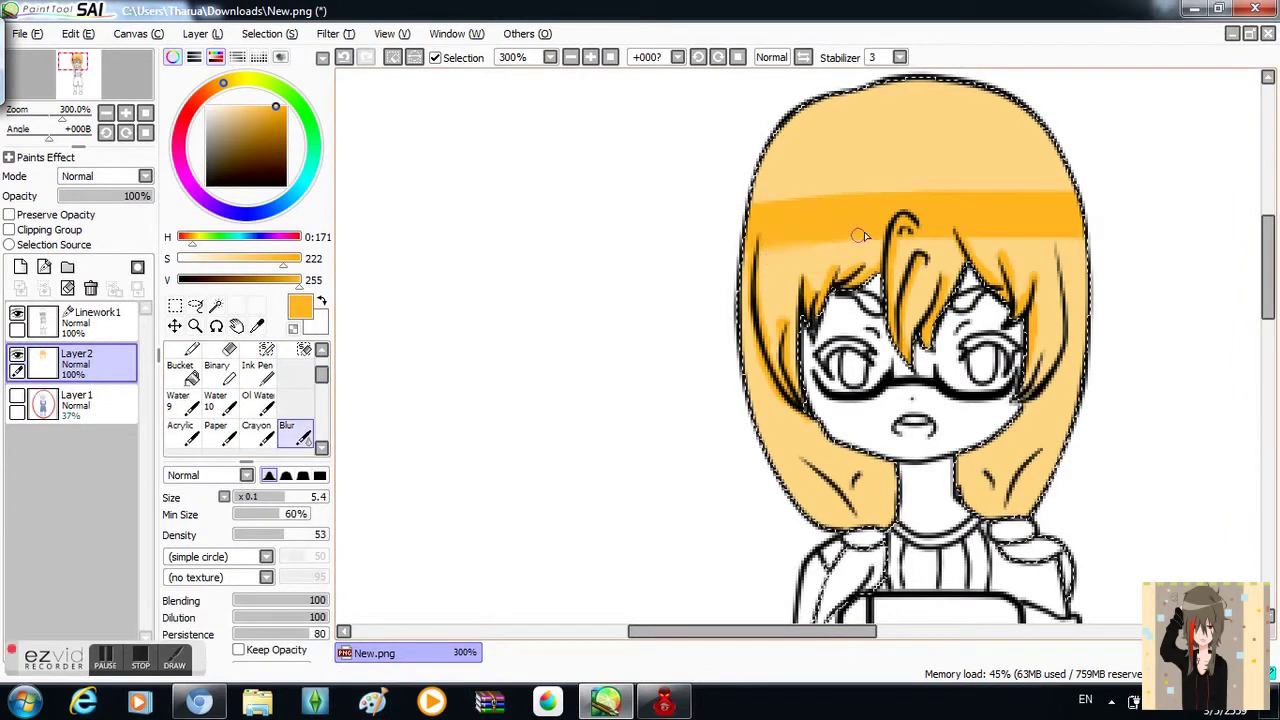
left_click_drag(857, 237, 812, 242)
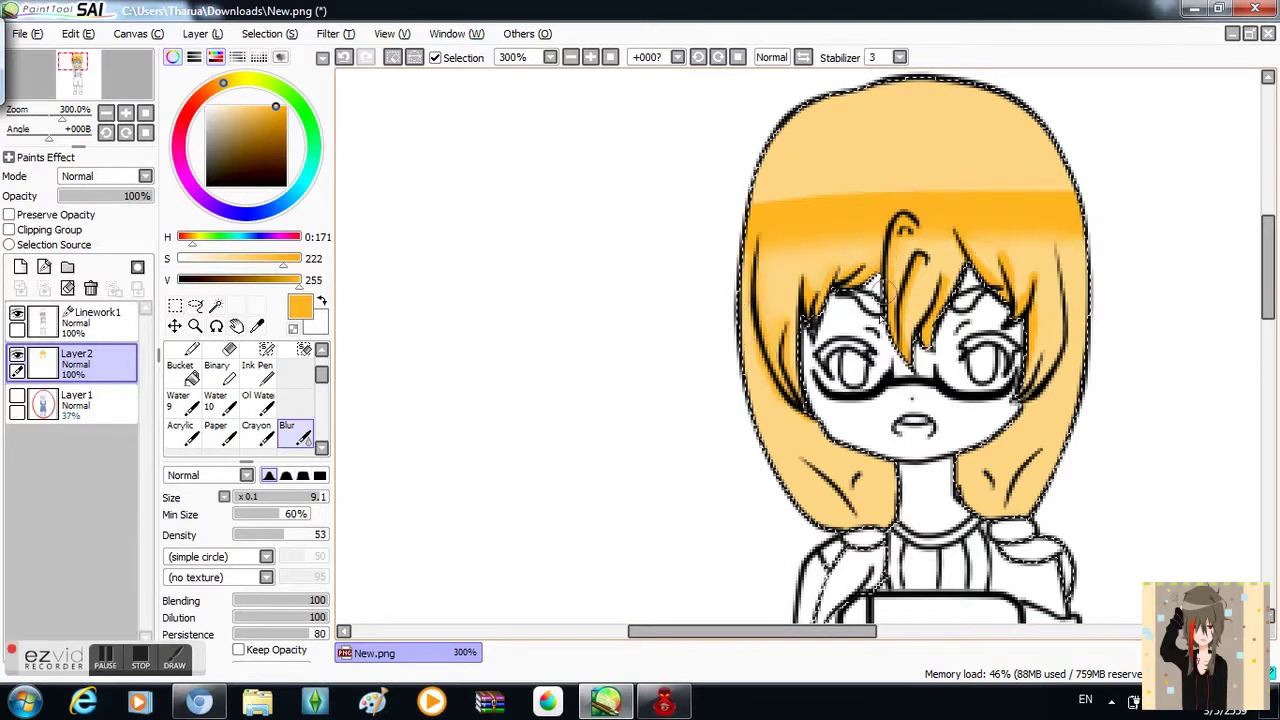
- Shift the colour to red-orange and paint a band above the existing one with the Pen at size 11
mouse_move(221, 82)
left_mouse_down()
mouse_move(195, 100)
mouse_move(205, 91)
left_mouse_up()
scroll(297, 413, "up", 1)
left_click(190, 352)
left_click_drag(740, 196, 1088, 194)
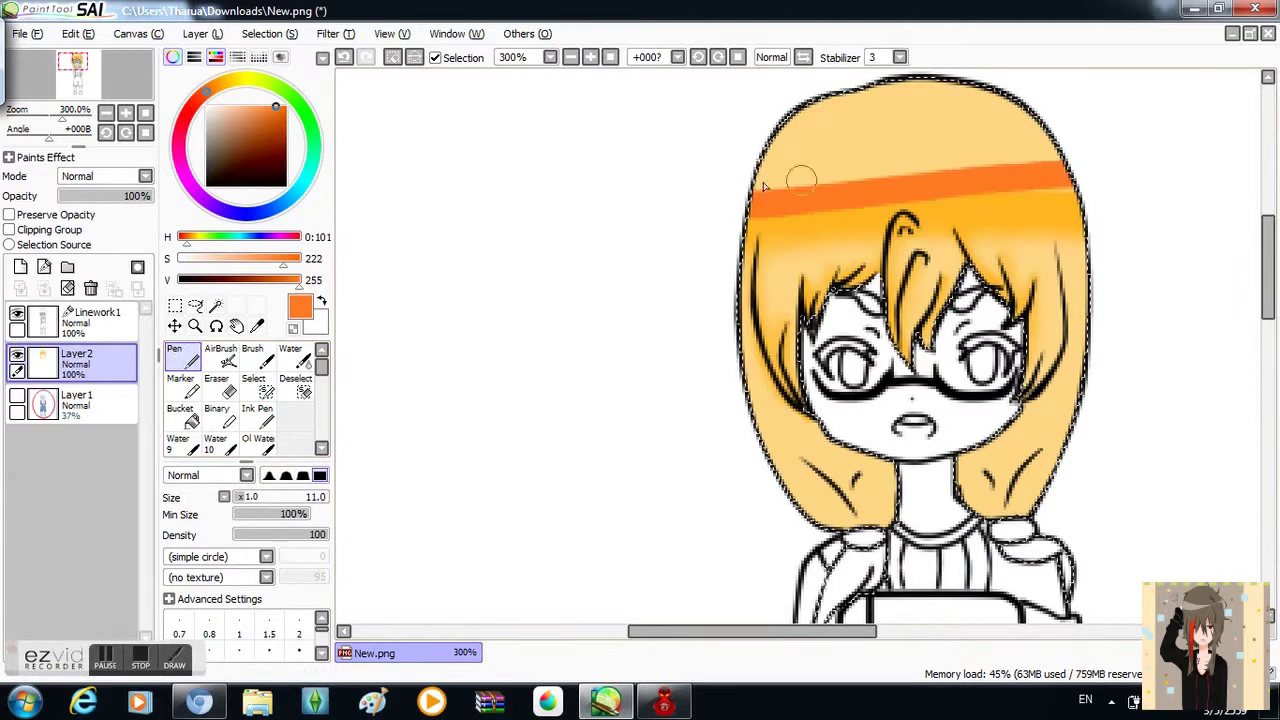
- Soften the red-orange band's upper edge into the light crown of the hair with the Blur tool
scroll(297, 413, "down", 1)
left_click(303, 415)
mouse_move(752, 150)
left_mouse_down()
mouse_move(770, 182)
mouse_move(1023, 183)
left_mouse_up()
mouse_move(947, 193)
left_mouse_down()
mouse_move(773, 179)
mouse_move(777, 234)
left_mouse_up()
- Sample the deep orange from the hair and paint shading over the lower hair and ponytail ends at size 11
left_click(777, 234, "alt")
scroll(297, 413, "up", 1)
left_click(175, 355)
mouse_move(805, 455)
left_mouse_down()
mouse_move(846, 475)
mouse_move(856, 505)
mouse_move(882, 491)
mouse_move(862, 542)
mouse_move(888, 522)
left_mouse_up()
mouse_move(960, 455)
left_mouse_down()
mouse_move(1071, 563)
mouse_move(990, 467)
left_mouse_up()
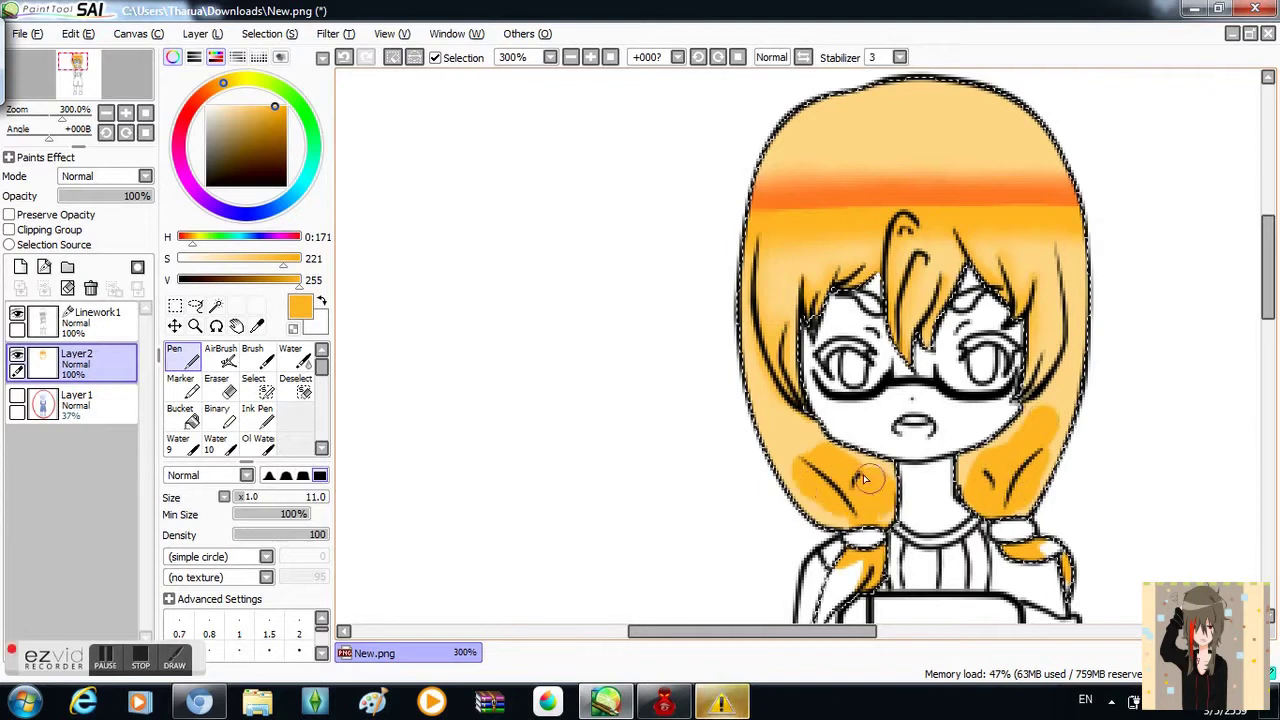
- Blend the orange shading on the lower hair and ponytail ends with the Blur tool
scroll(297, 400, "down", 1)
left_click(294, 394)
left_click_drag(819, 540, 860, 600)
scroll(1087, 570, "down", 3)
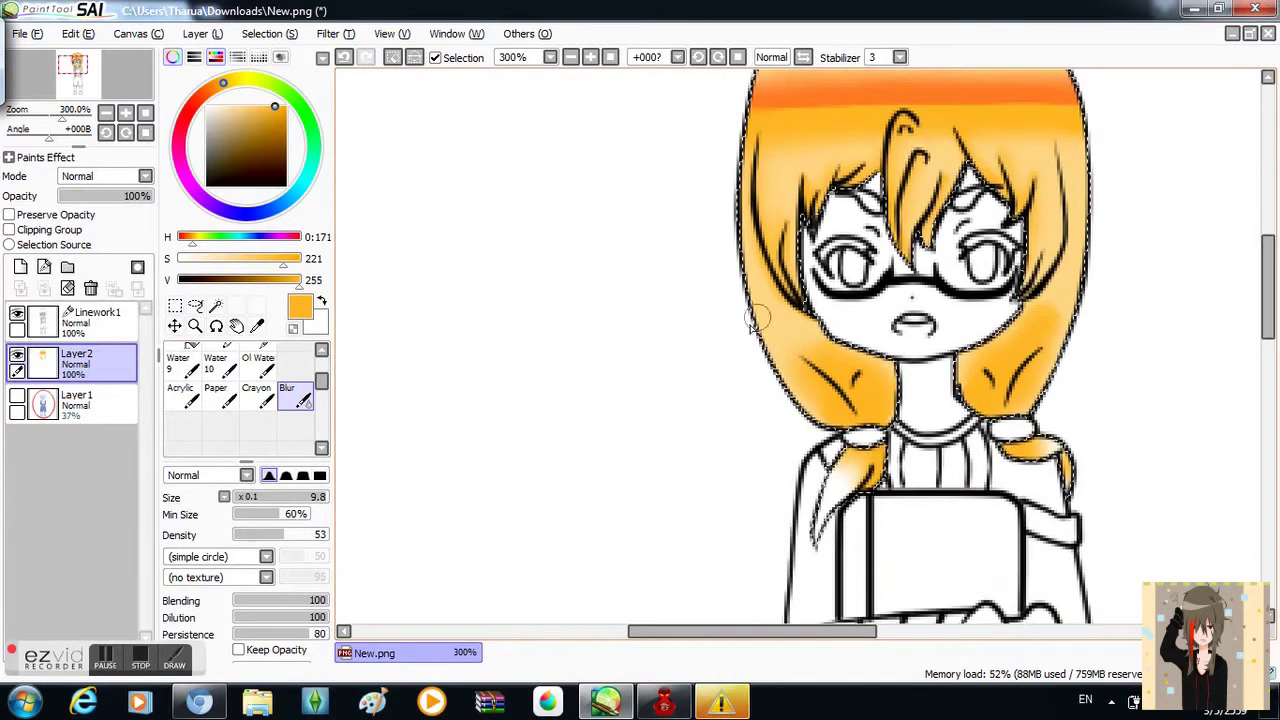
- Cover the remaining white areas of the ponytail ends with lighter orange using the Pen, and switch to Blur
scroll(250, 400, "up", 2)
left_click(181, 357)
scroll(250, 400, "down", 2)
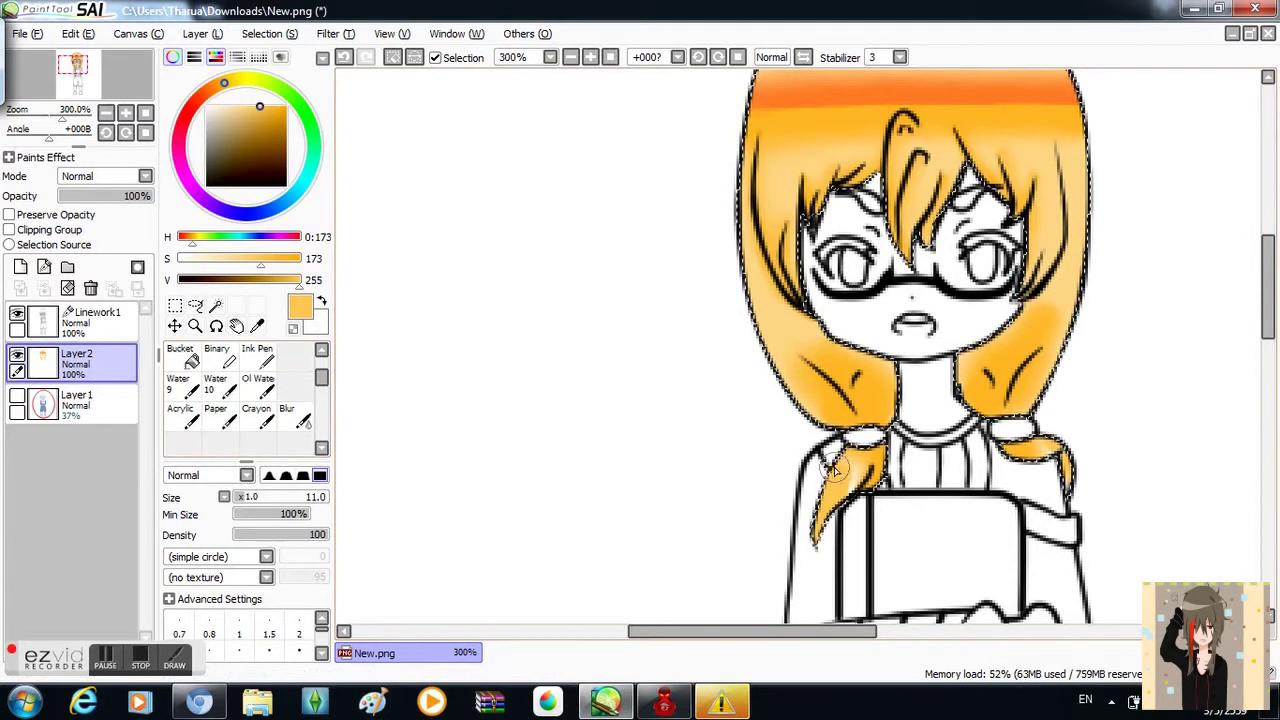
left_click(296, 416)
- Paint a cream highlight on the left edge of the crown and small size-3 dots beside the orange bands
scroll(1275, 290, "up", 3)
scroll(1275, 290, "up", 1)
left_click(766, 103, "alt")
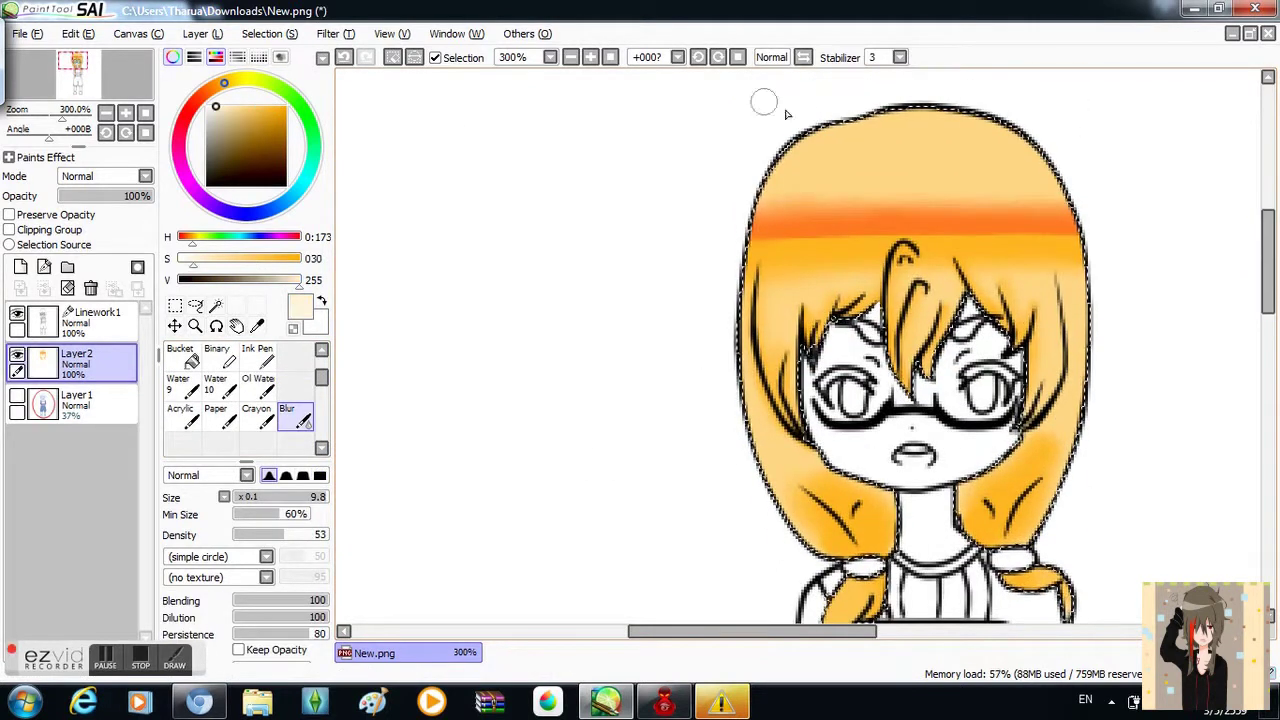
scroll(250, 400, "up", 2)
left_click(181, 357)
left_click_drag(779, 146, 770, 208)
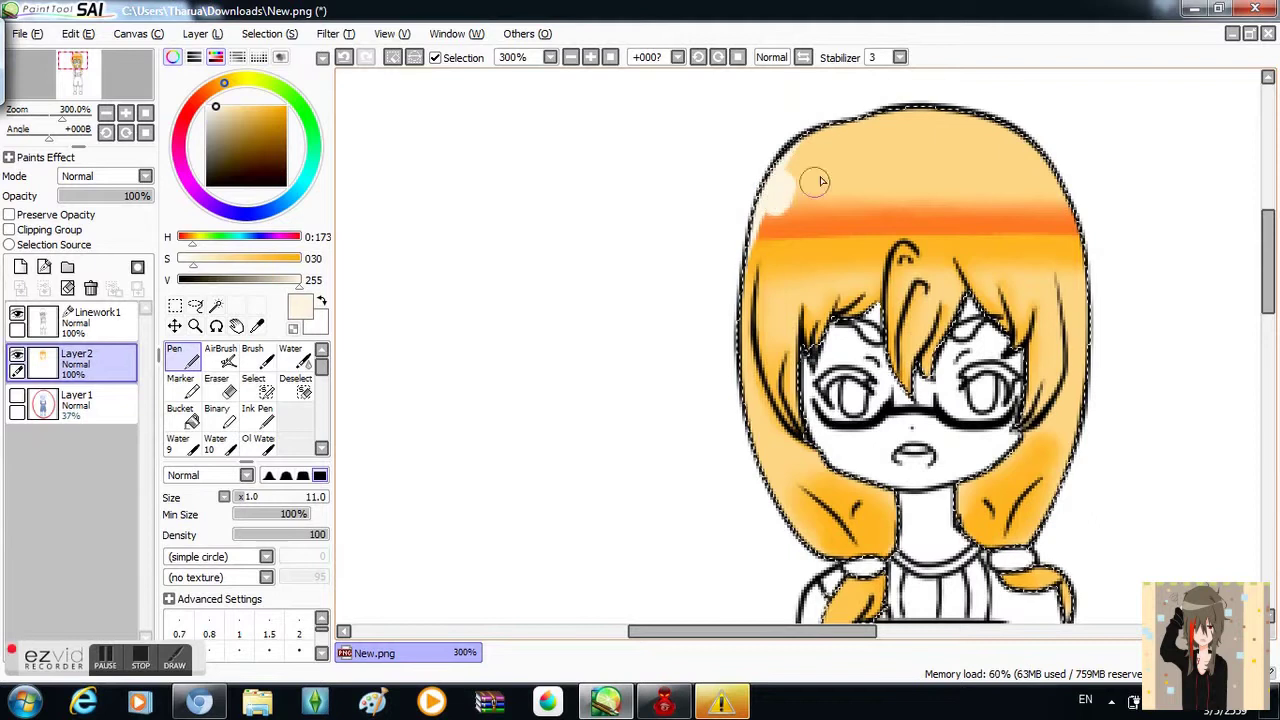
left_click(239, 650)
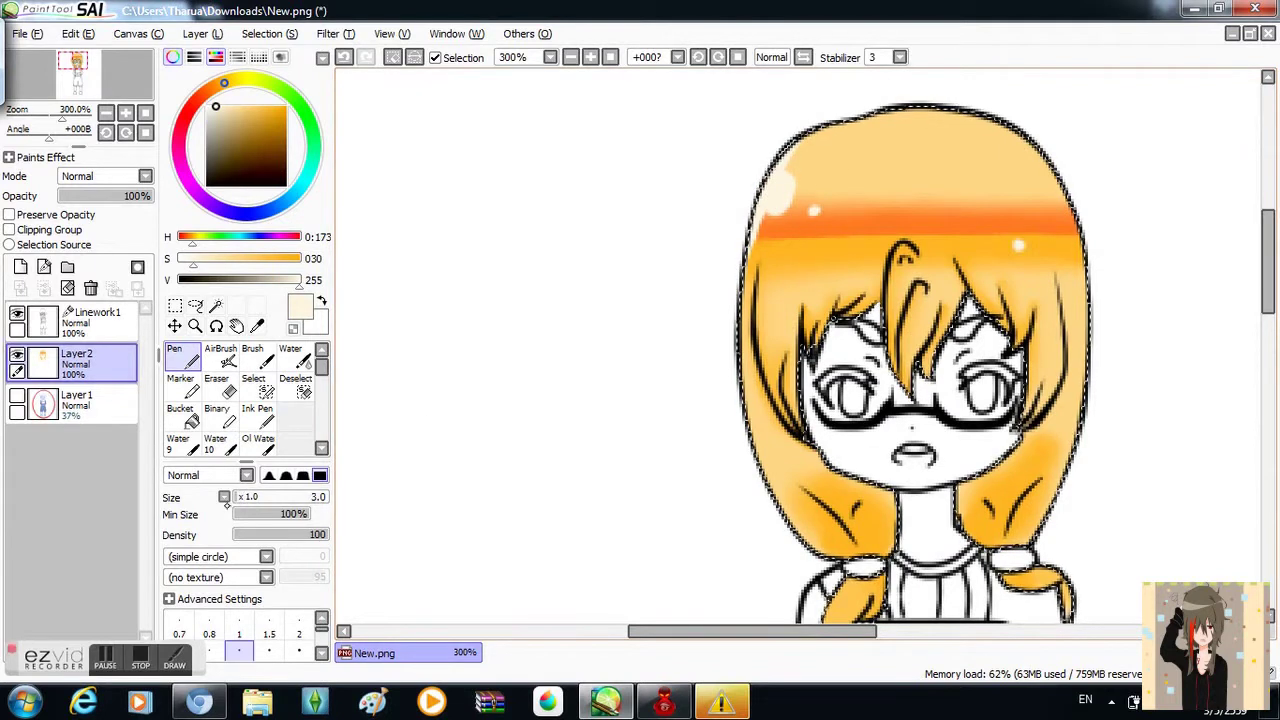
- Enlarge the Pen to size 13 and paint cream highlights along the outer sides of the hair
key("]")
key("]")
key("]")
key("]")
key("]")
key("]")
key("]")
key("]")
key("]")
mouse_move(750, 447)
left_mouse_down()
mouse_move(778, 170)
mouse_move(823, 106)
mouse_move(738, 265)
left_mouse_up()
scroll(738, 265, "down", 1)
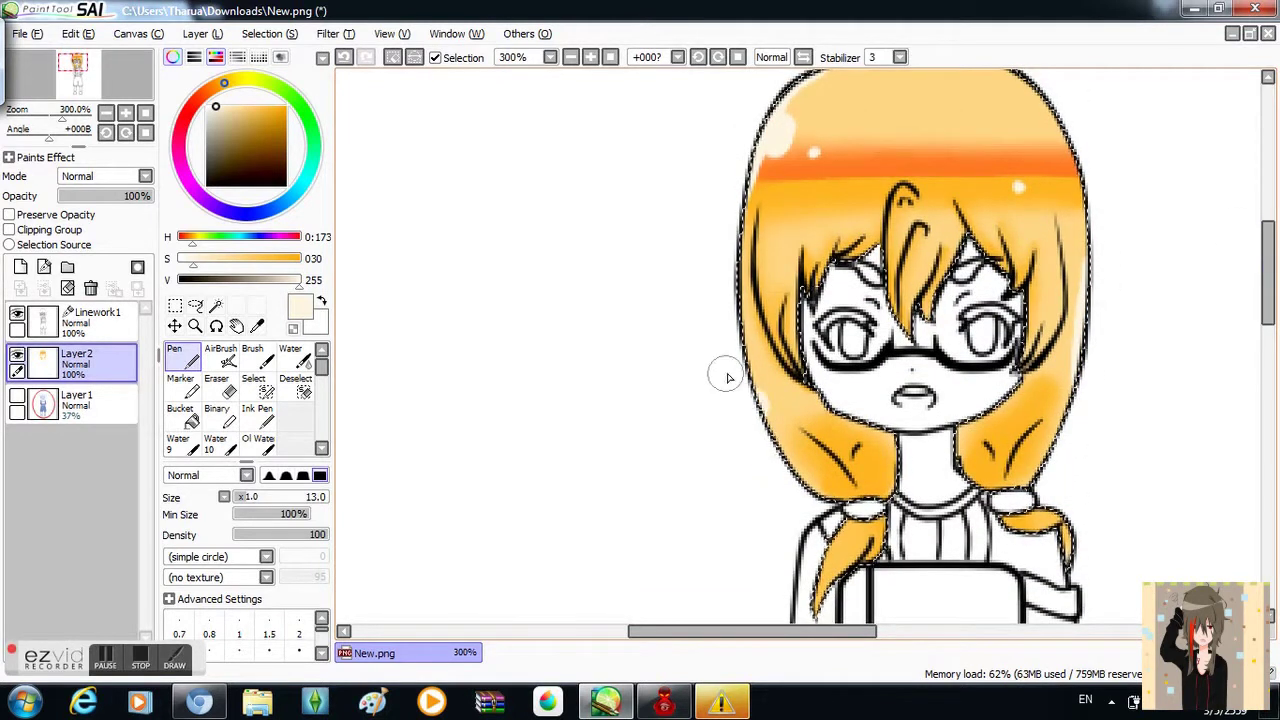
- Paint yellow over the top of the crown with the Pen at size 8 and blend it with the Blur tool
left_click(249, 106)
left_click(234, 81)
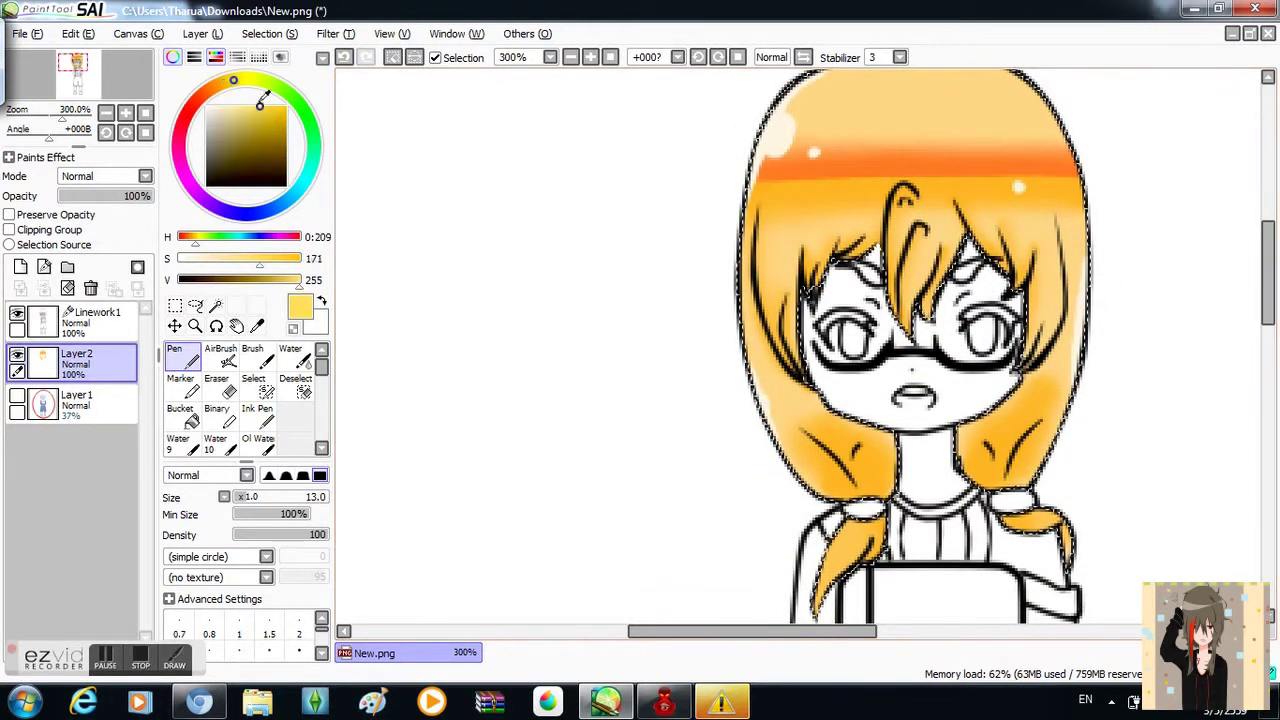
key("bracketleft")
key("bracketleft")
key("bracketleft")
key("bracketleft")
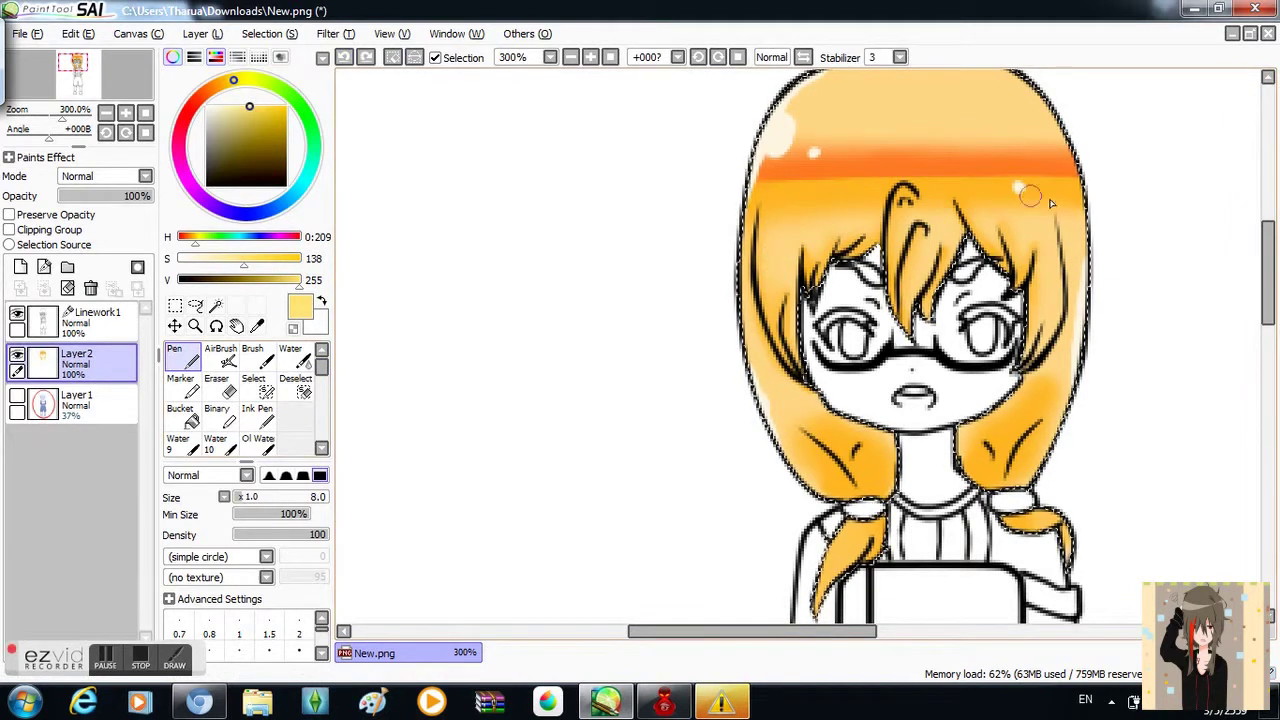
scroll(940, 200, "up", 2)
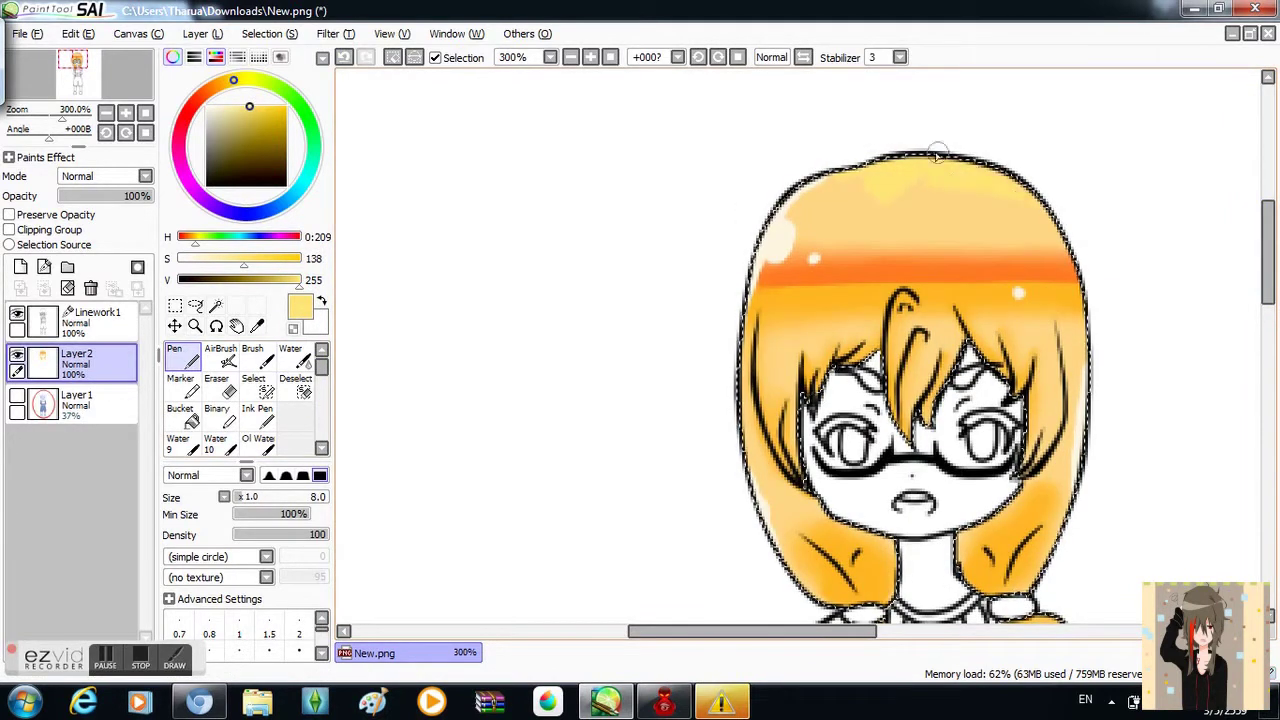
key("b")
left_click_drag(775, 237, 866, 203)
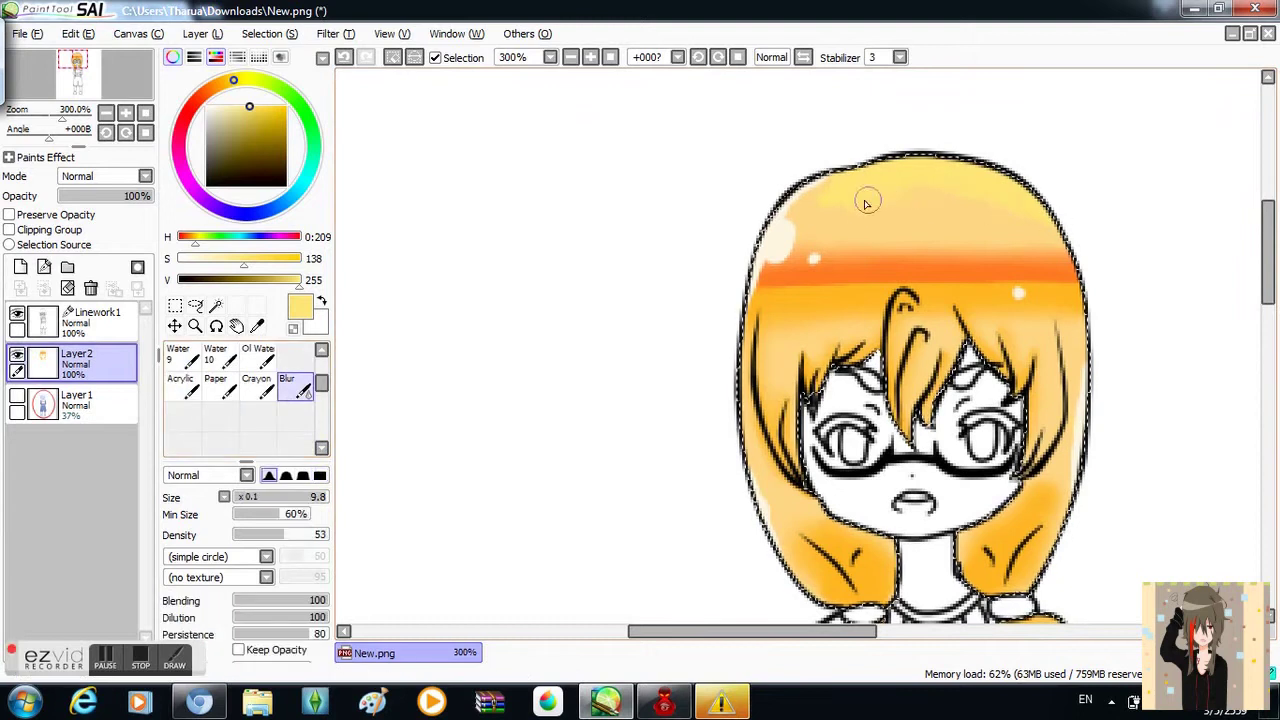
- Paint thin cream highlights beside the hair strands on the left side with the Pen at size 3
scroll(531, 326, "down", 1)
scroll(240, 400, "up", 3)
left_click(175, 355)
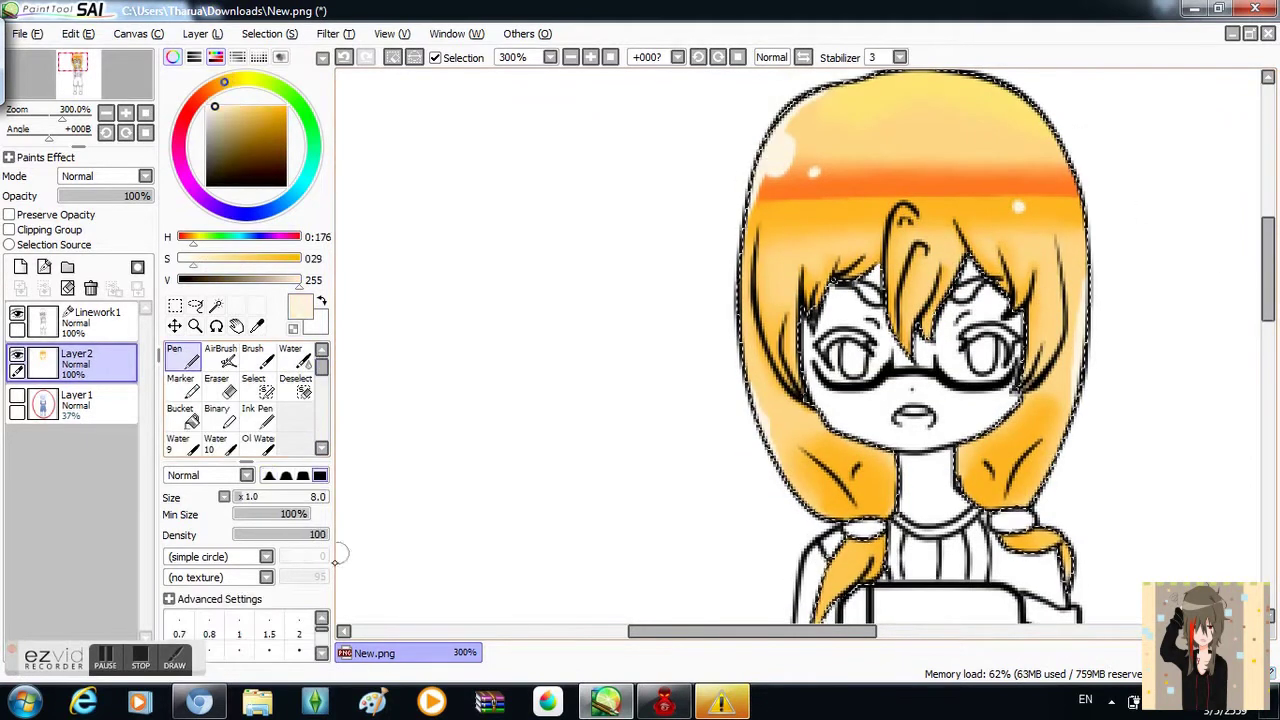
scroll(571, 371, "up", 4)
key("bracketleft")
key("bracketleft")
key("bracketleft")
key("bracketleft")
key("bracketleft")
key("bracketleft")
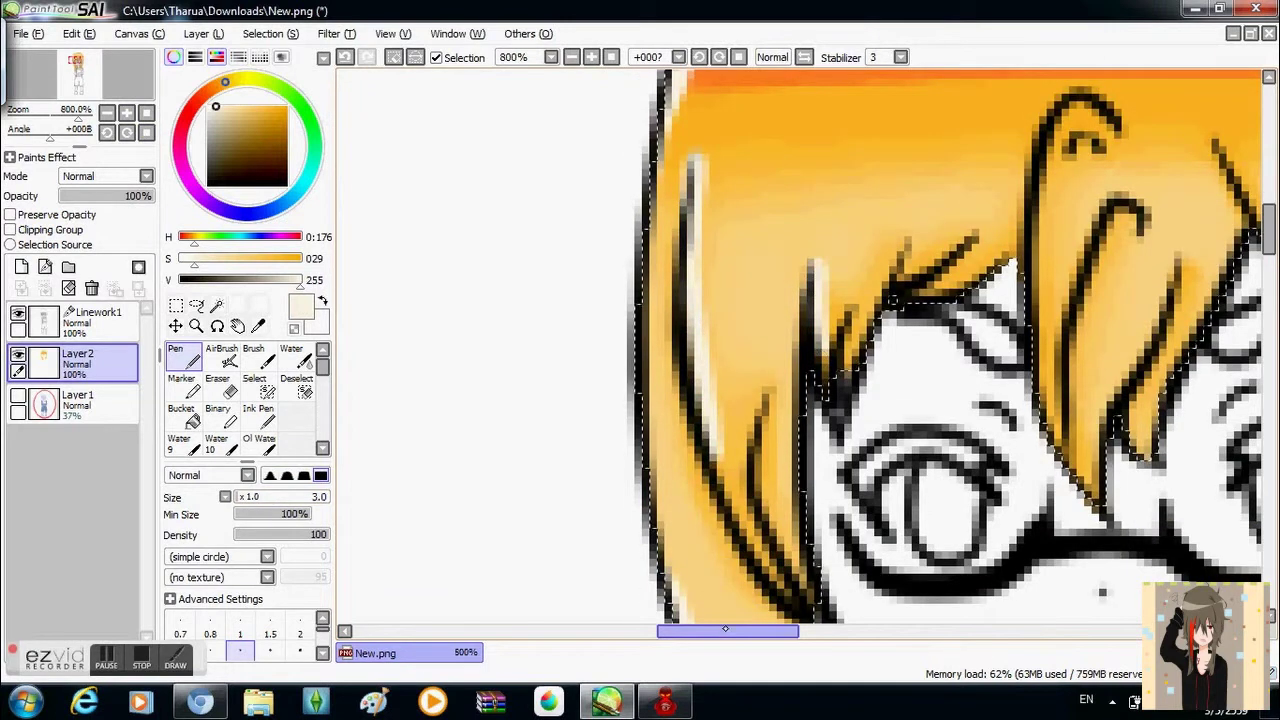
- Add thin cream highlights along the central fringe lock and the strands on the right side of the hair
left_click_drag(728, 631, 778, 631)
mouse_move(775, 110)
left_mouse_down()
mouse_move(742, 125)
mouse_move(722, 268)
left_mouse_up()
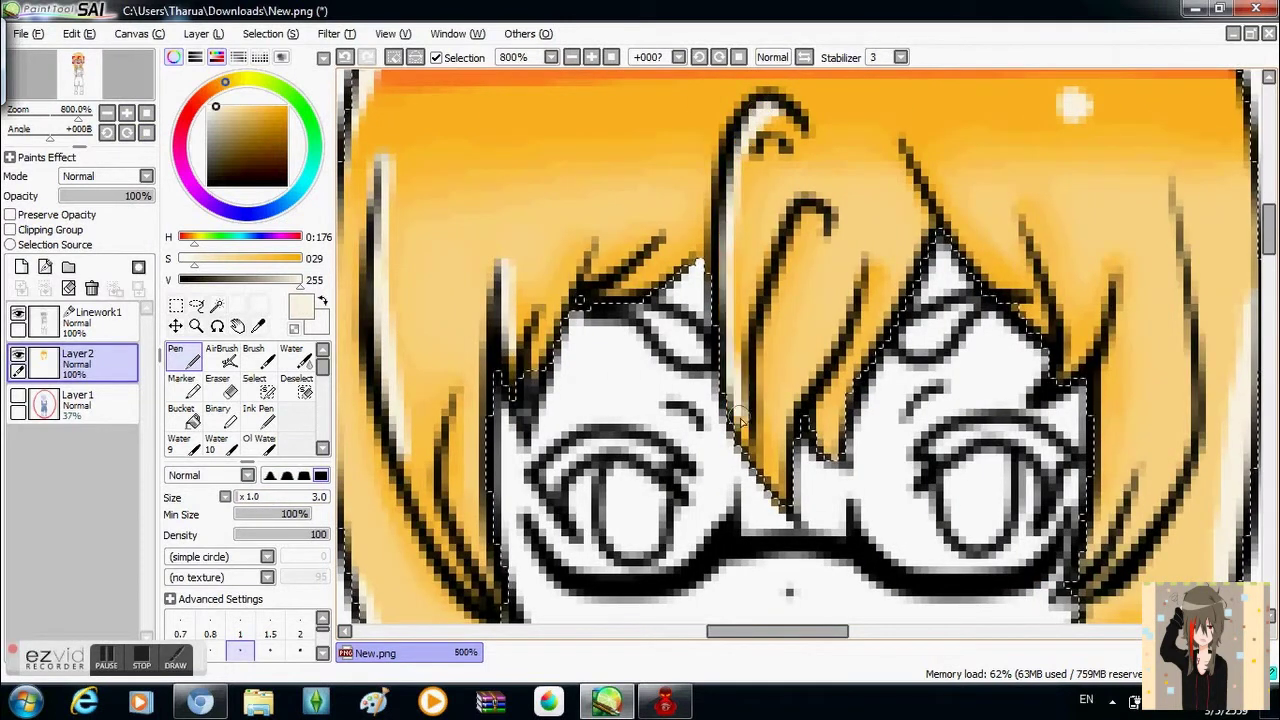
left_click_drag(907, 137, 955, 255)
left_click_drag(778, 631, 828, 631)
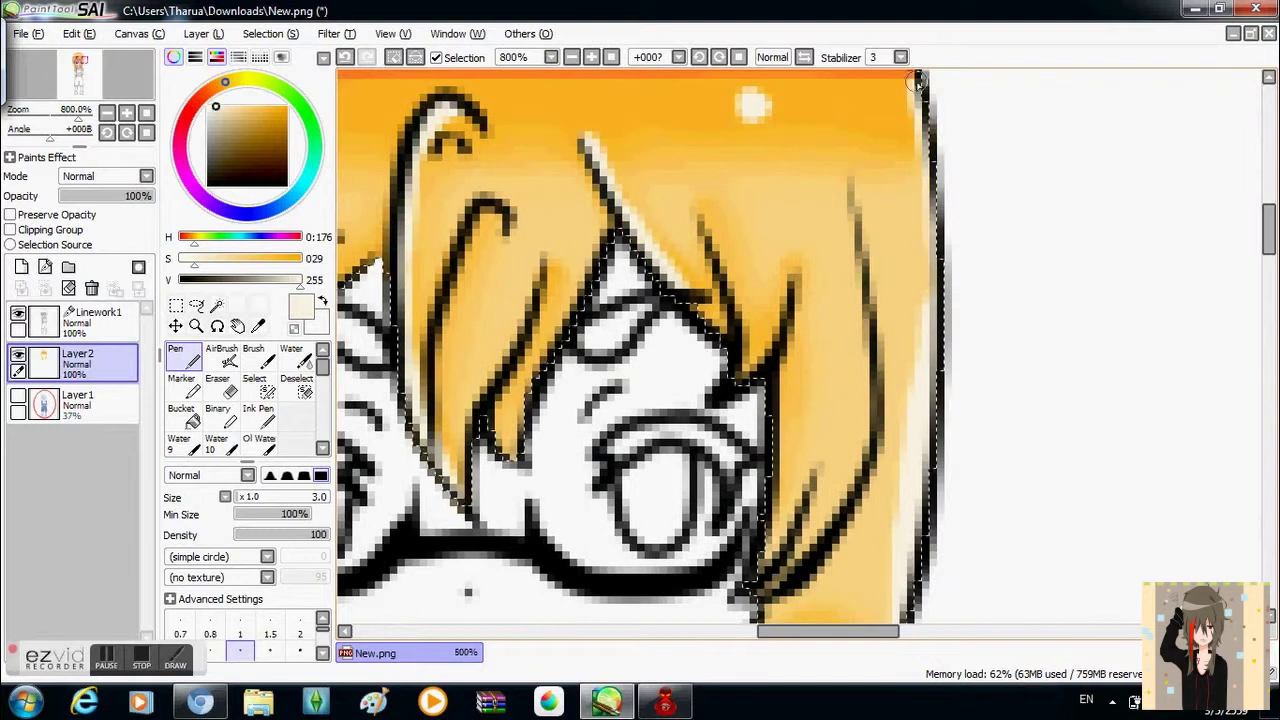
scroll(468, 591, "down", 5)
left_click(145, 177)
left_click(92, 277)
left_click(145, 177)
left_click(78, 193)
- Lighten the hair with a pale cream AirBrush at size 100
left_click(221, 355)
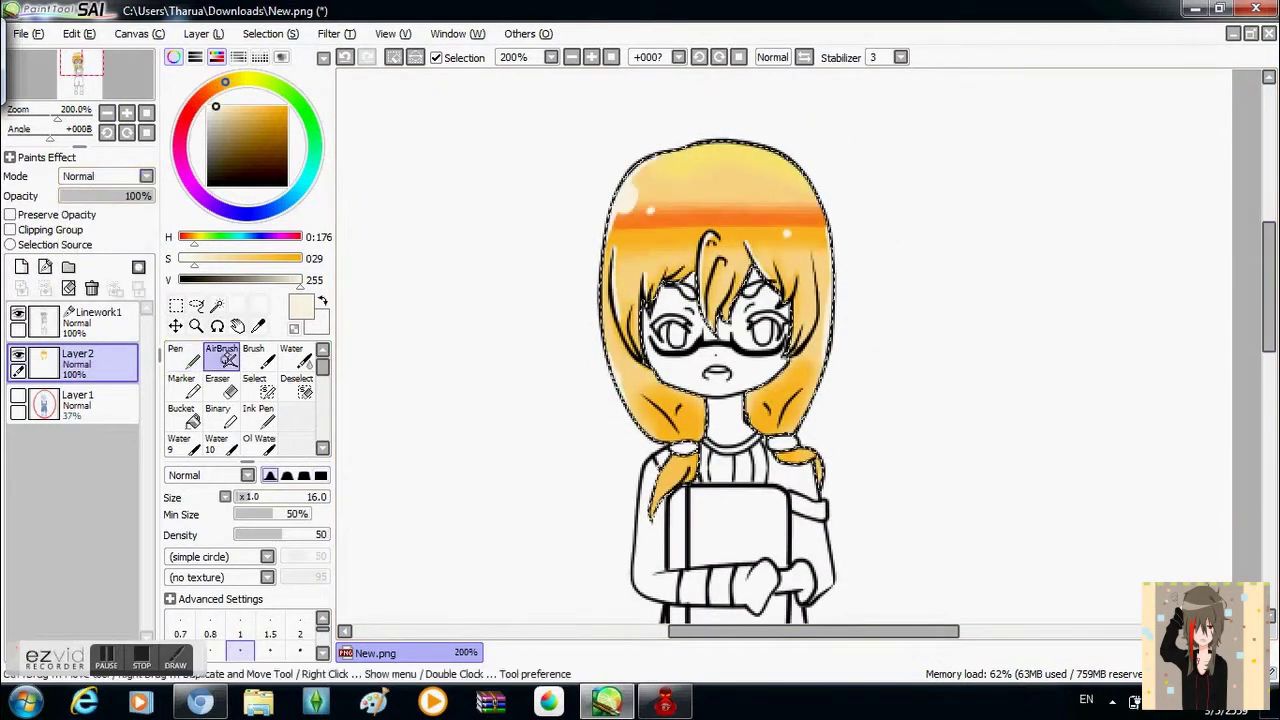
left_click(212, 258)
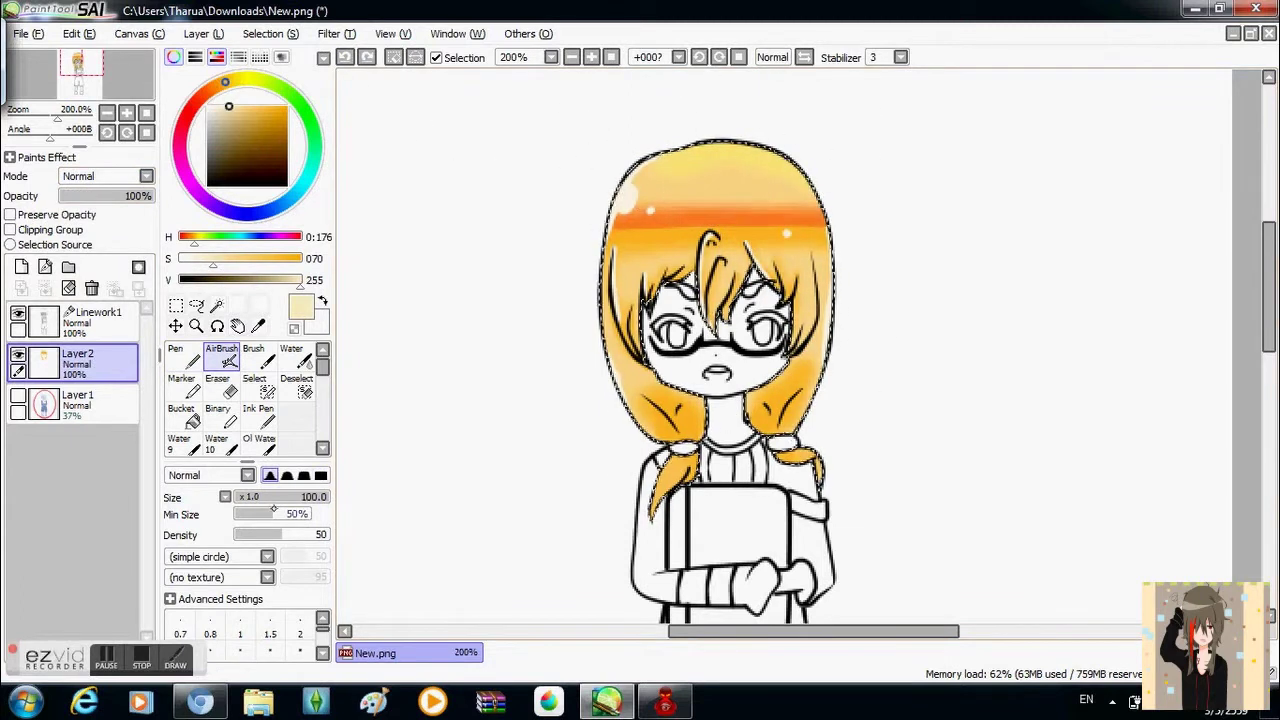
left_click(250, 497)
- Remove the hair selection on the linework layer with the Deselect brush
left_click(98, 318)
left_click(296, 385)
left_click_drag(640, 200, 718, 332)
key("w")
scroll(708, 290, "down", 2)
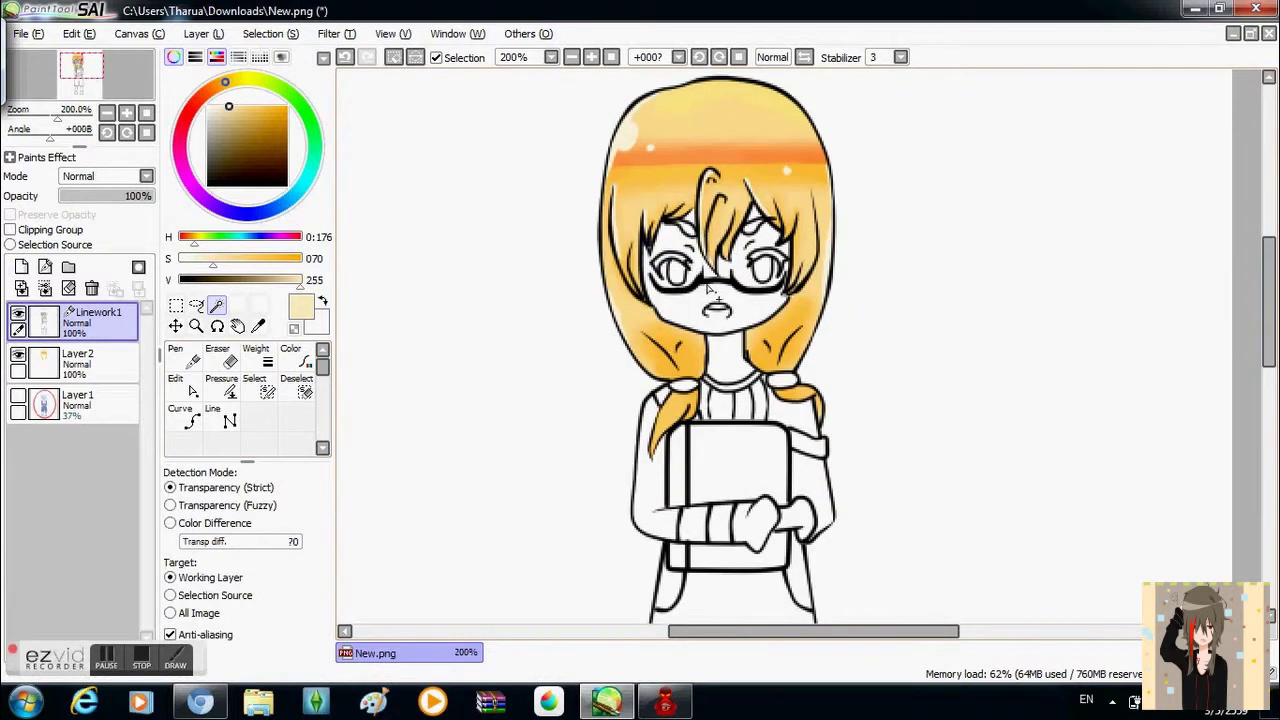
- Brush a selection over the face, neck and hand on the linework layer, and return to the colour layer
left_click(255, 385)
mouse_move(760, 215)
left_mouse_down()
mouse_move(680, 290)
mouse_move(712, 390)
left_mouse_up()
left_click(810, 520)
scroll(920, 427, "down", 2)
scroll(920, 427, "up", 2)
left_click(78, 360)
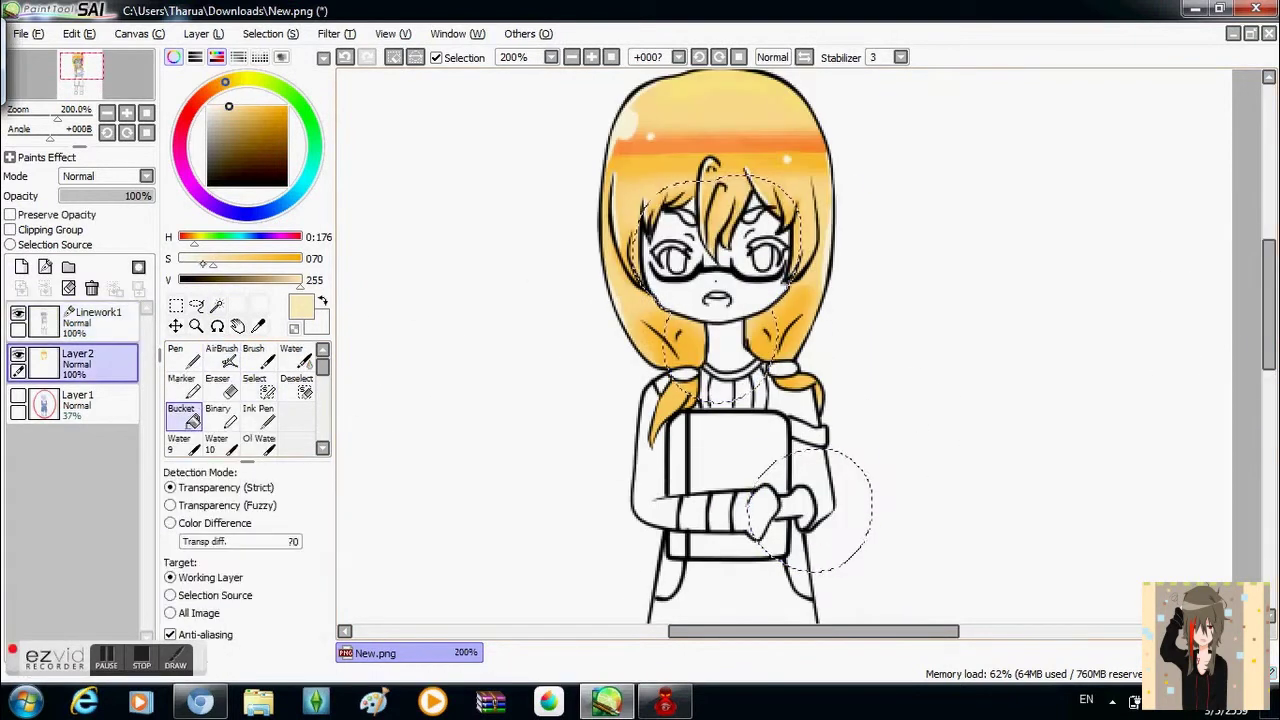
- Paint the face and neck with a pale cream skin colour using the Pen at size 18
key("n")
scroll(798, 345, "up", 3)
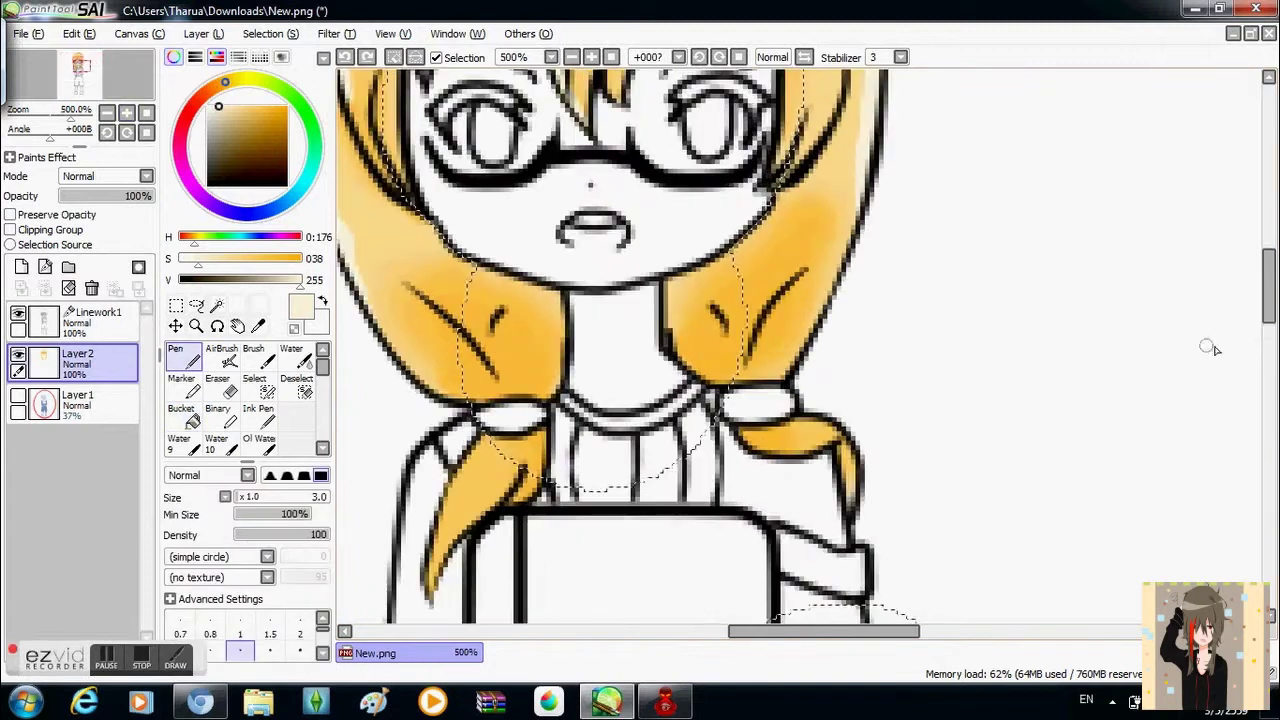
mouse_move(390, 230)
left_mouse_down()
mouse_move(440, 300)
mouse_move(590, 420)
mouse_move(471, 414)
mouse_move(484, 255)
mouse_move(610, 330)
mouse_move(672, 392)
mouse_move(698, 268)
left_mouse_up()
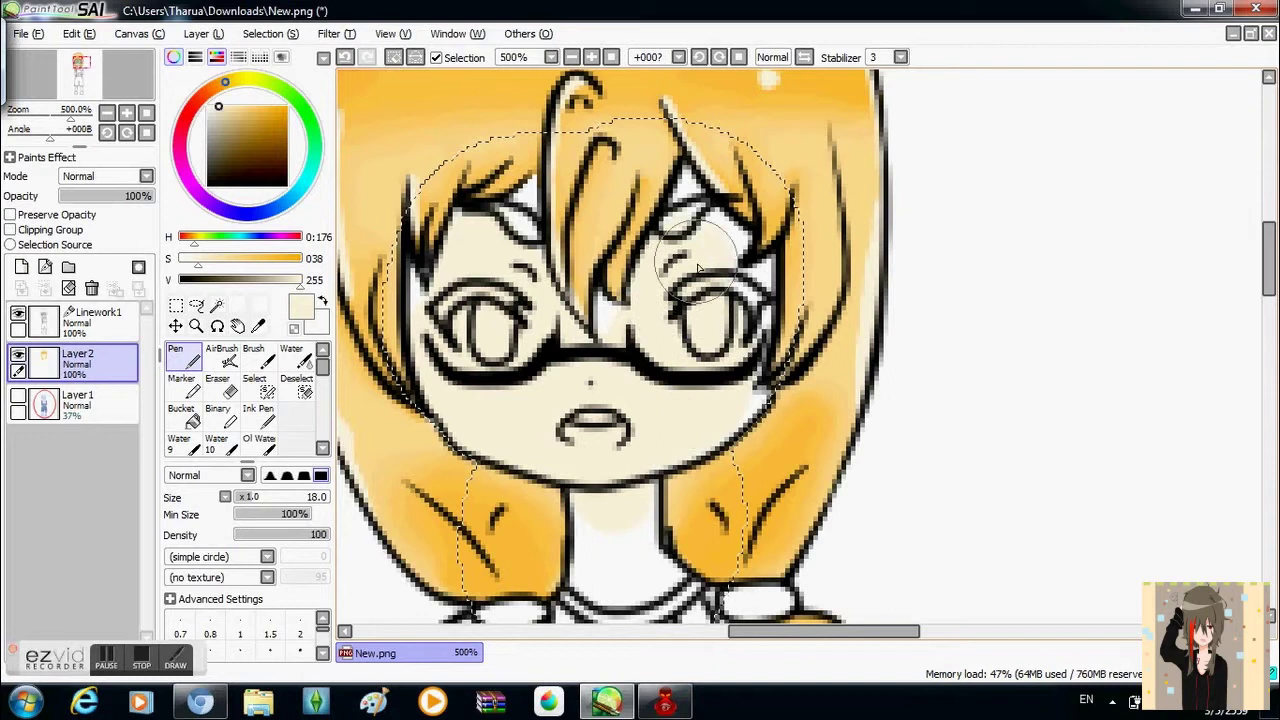
left_click_drag(670, 385, 614, 557)
- Shade the face edges, eyebrows, nose and neck in peach with a small Pen and soften the shading with Blur
scroll(614, 557, "down", 2)
left_click(243, 497)
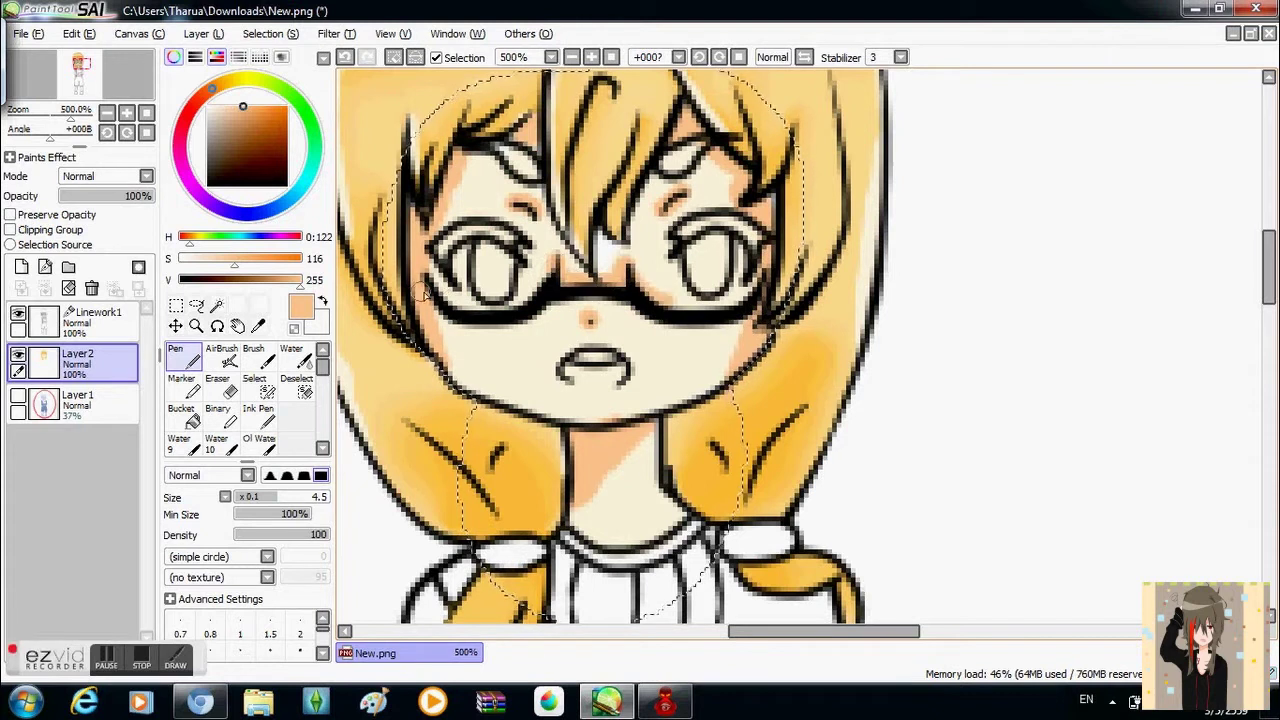
left_click_drag(322, 366, 322, 386)
left_click(293, 390)
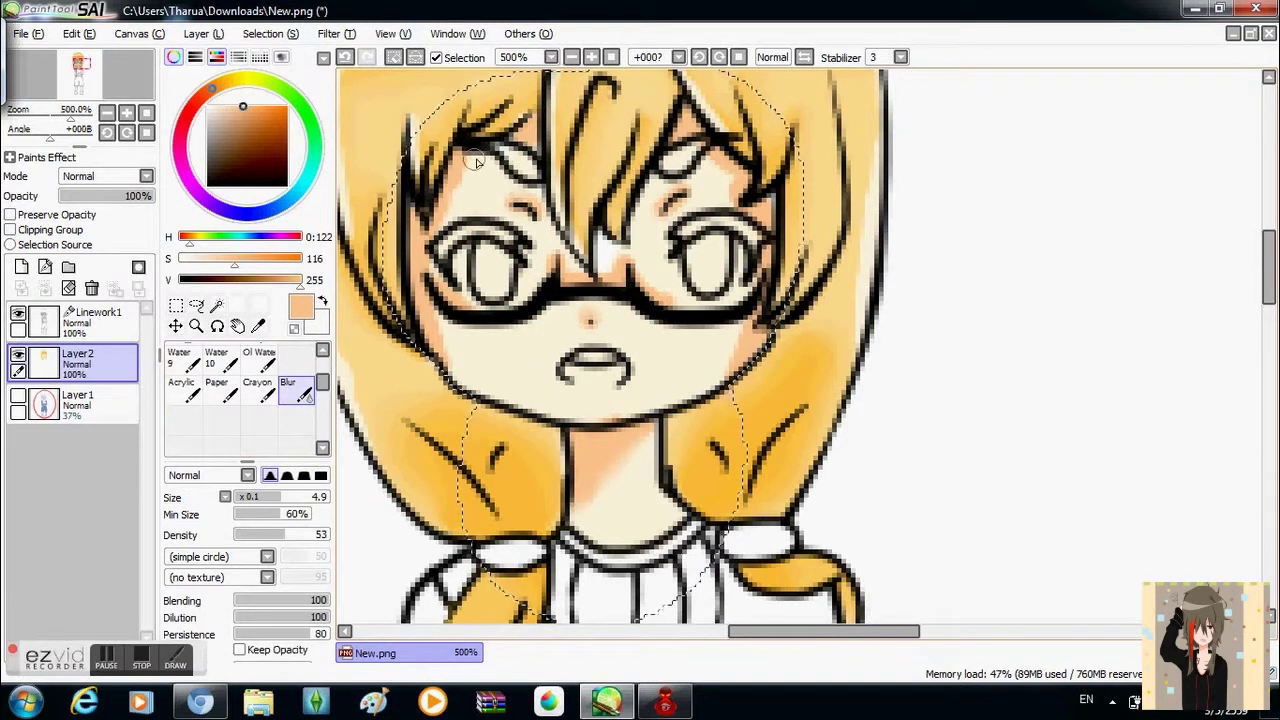
- Airbrush a soft pink blush over both cheeks and eyes at size 25
scroll(240, 400, "up", 3)
left_click(222, 355)
left_click(196, 104)
left_click_drag(660, 250, 700, 300)
mouse_move(452, 318)
left_mouse_down()
mouse_move(710, 298)
mouse_move(558, 282)
mouse_move(450, 318)
left_mouse_up()
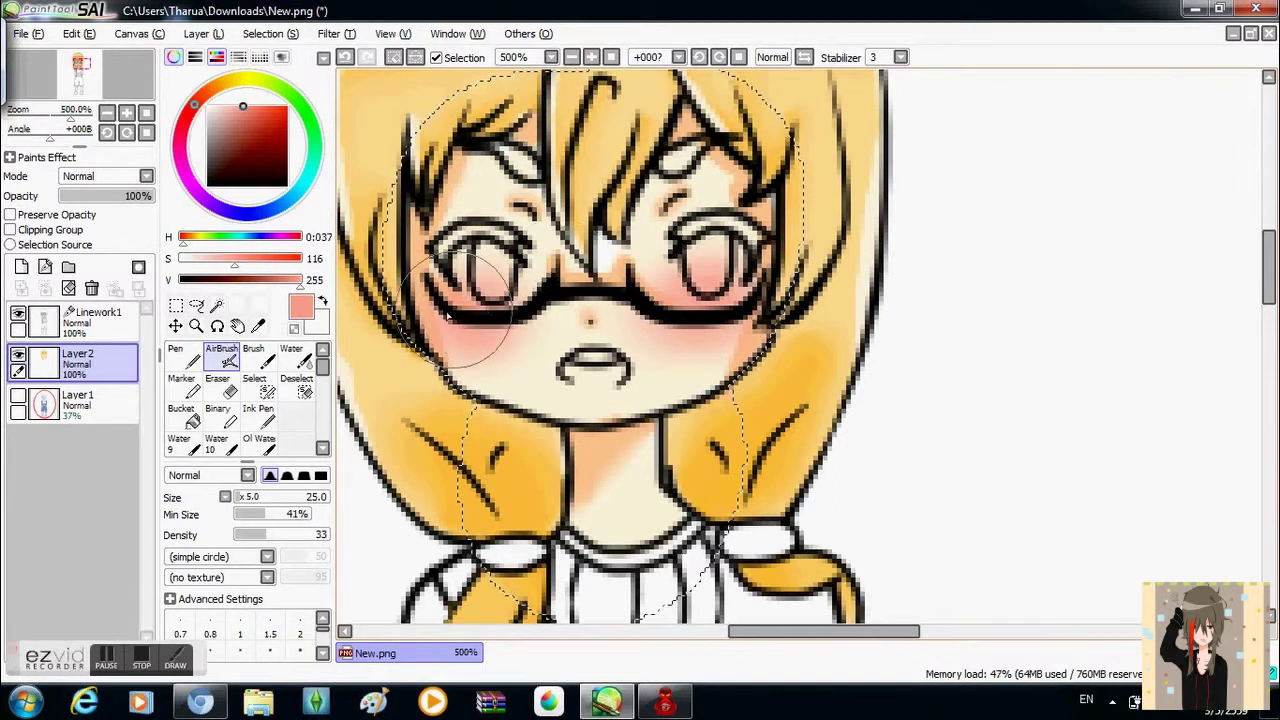
- Add small white highlights on the cheeks and paint the lower mouth red with the Pen at size 1.7
key("n")
key("x")
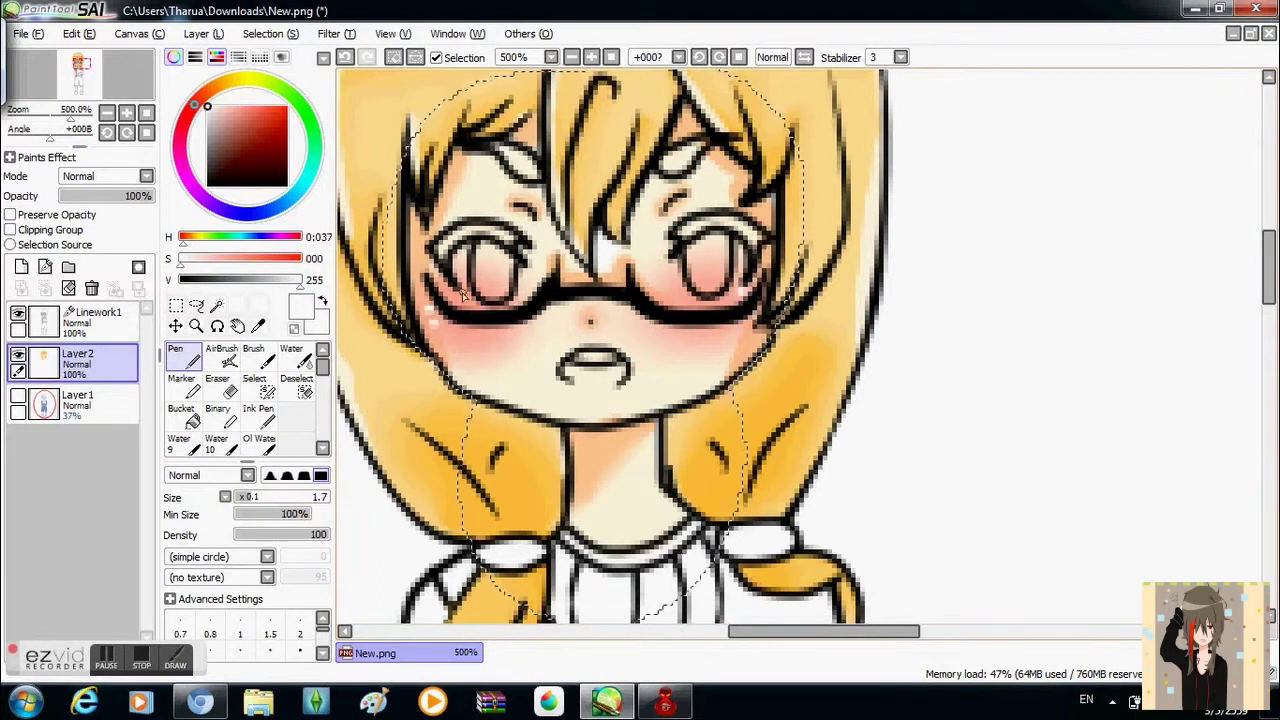
left_click(258, 111)
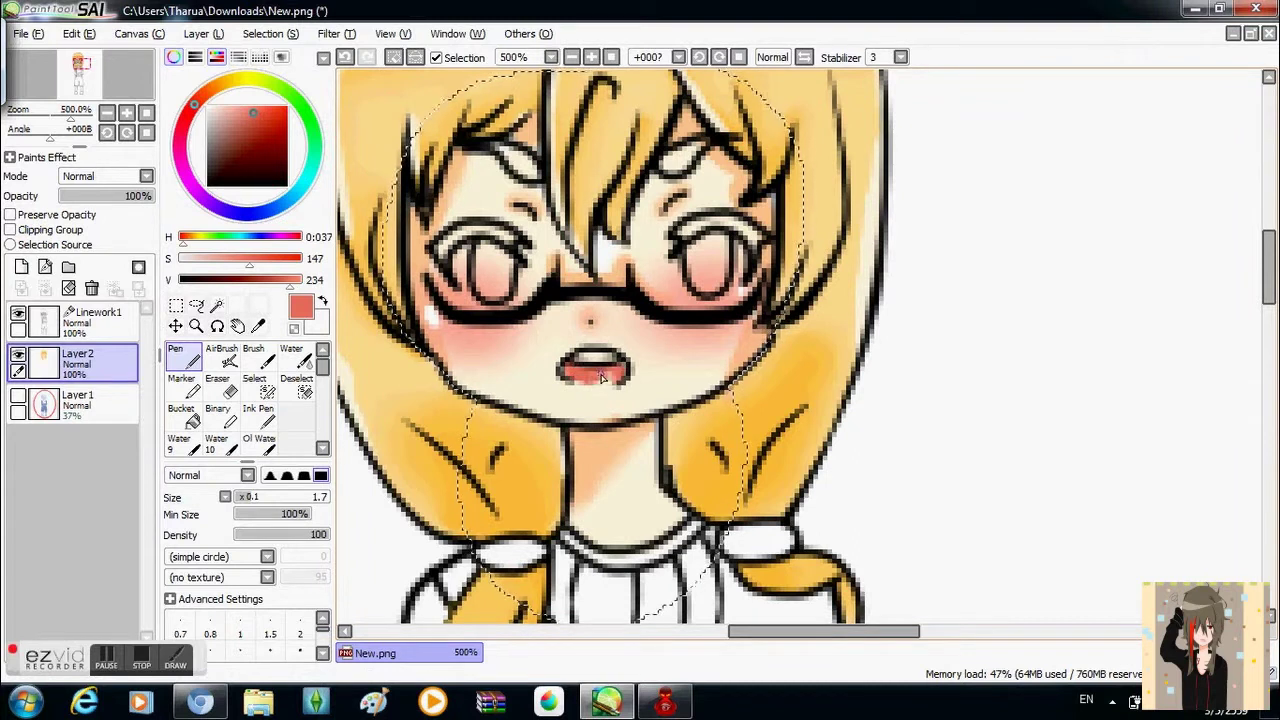
key("x")
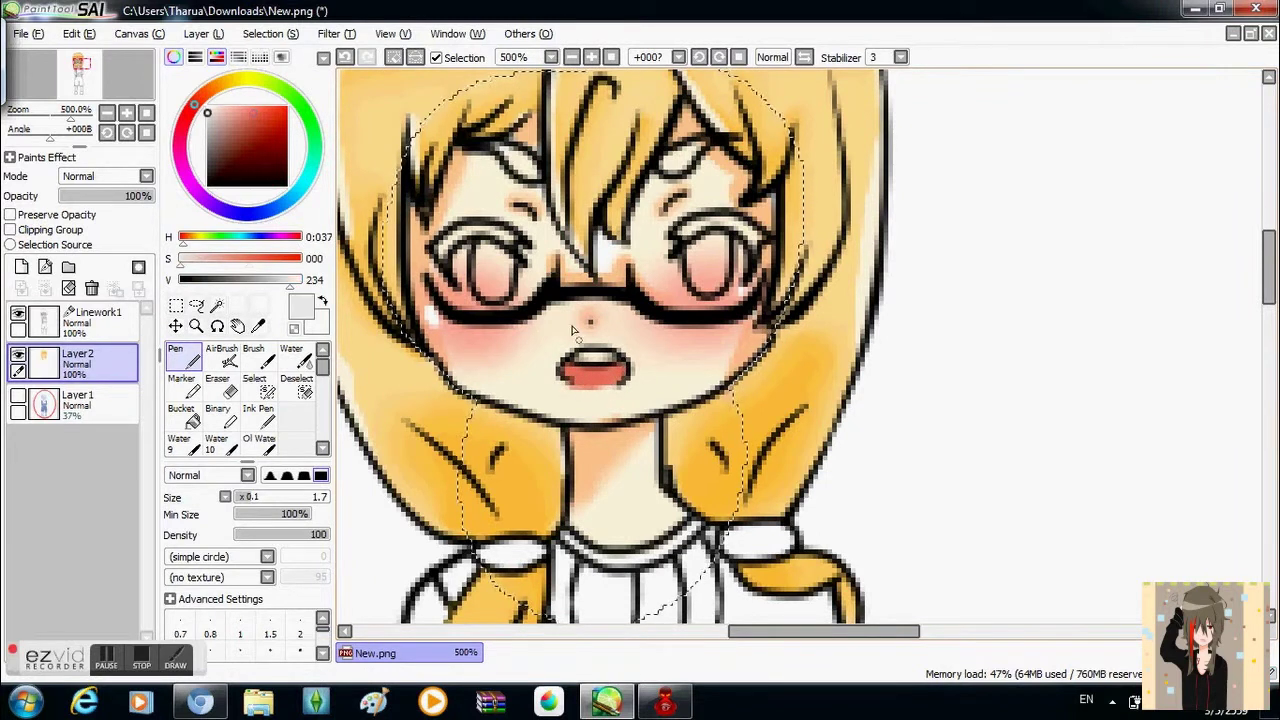
- Shade the upper part of the open mouth in darker red with the Pen at size 1.7
left_click(262, 121)
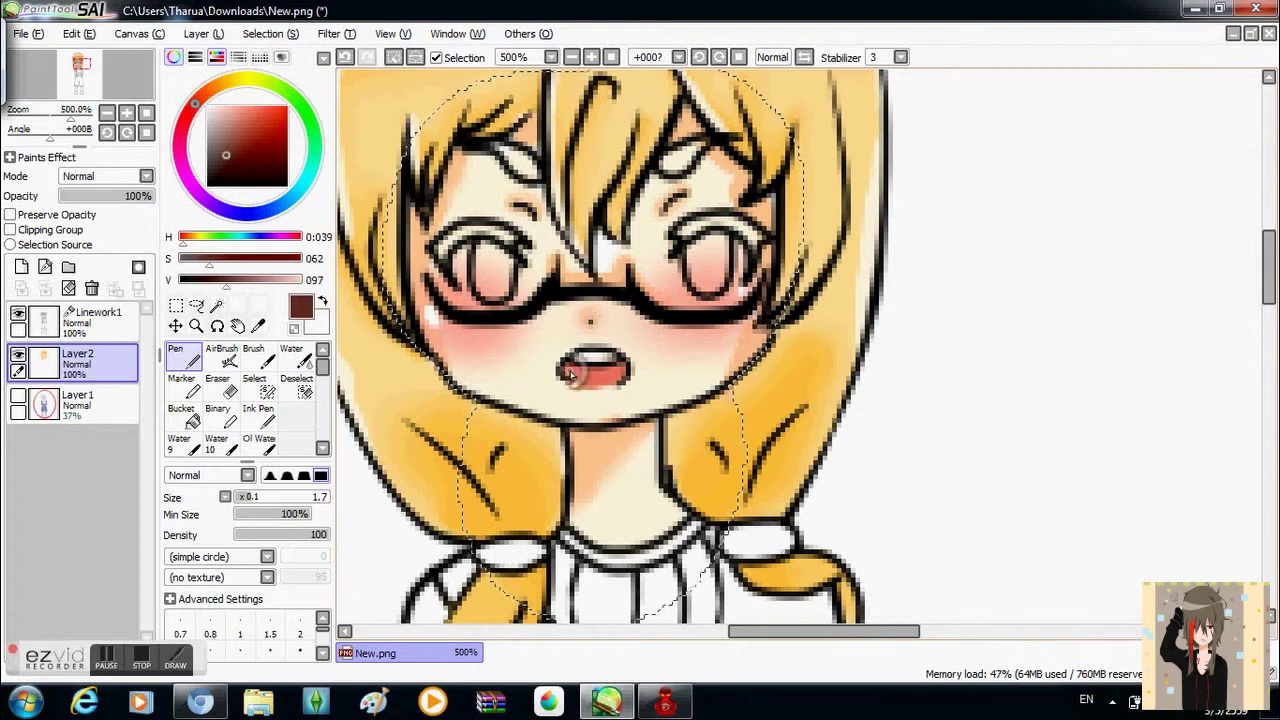
right_click(576, 374)
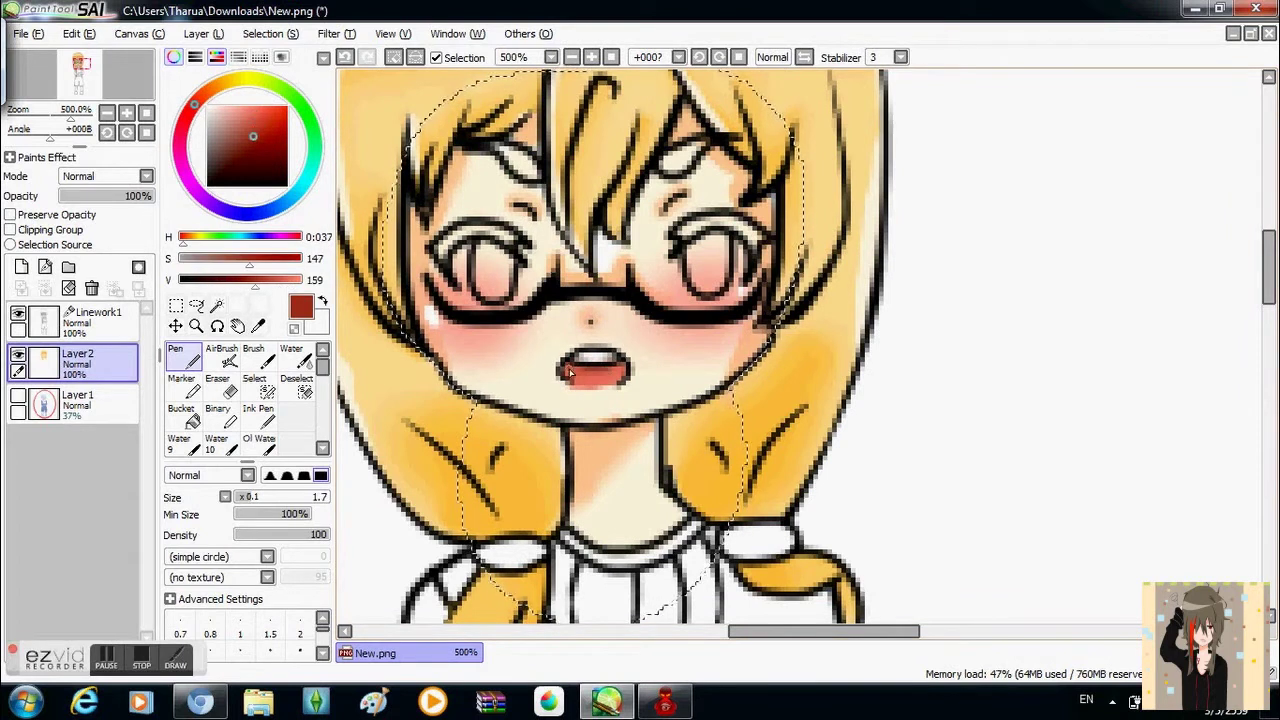
scroll(610, 345, "up", 3)
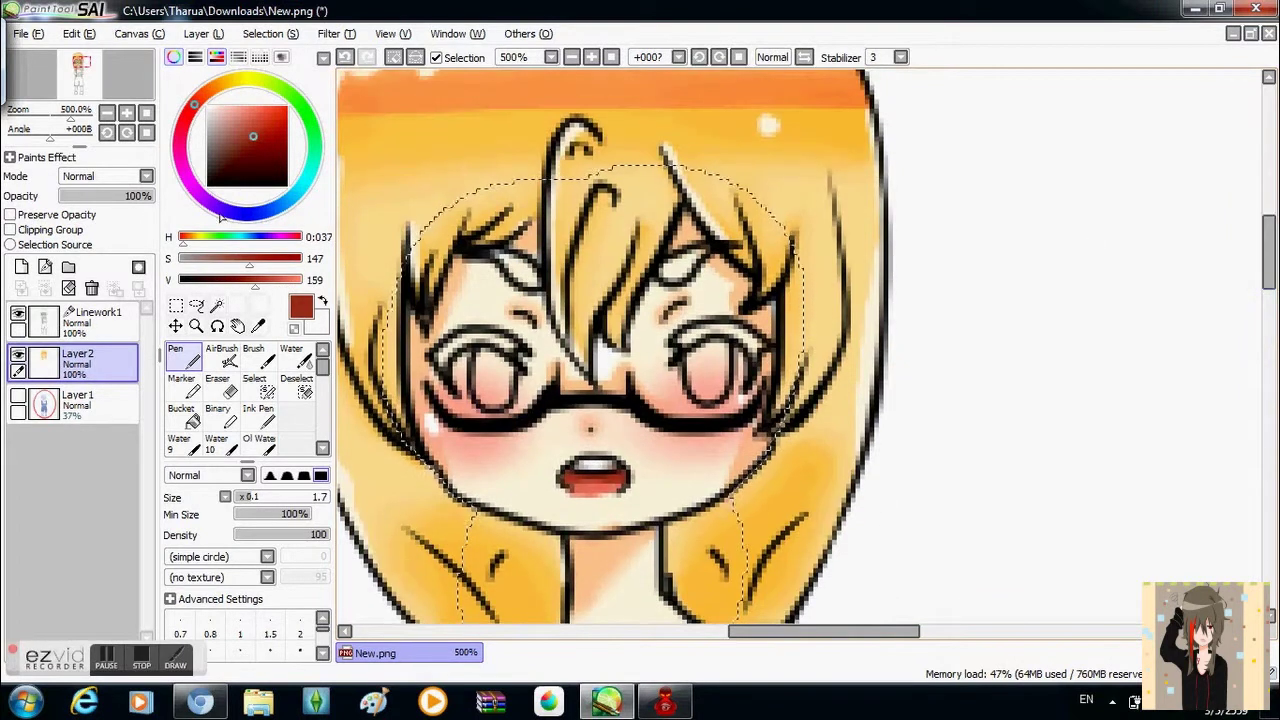
- Paint both irises white with the Pen at size 6.9 and switch to Blur for softening
key("x")
left_click_drag(364, 450, 378, 450)
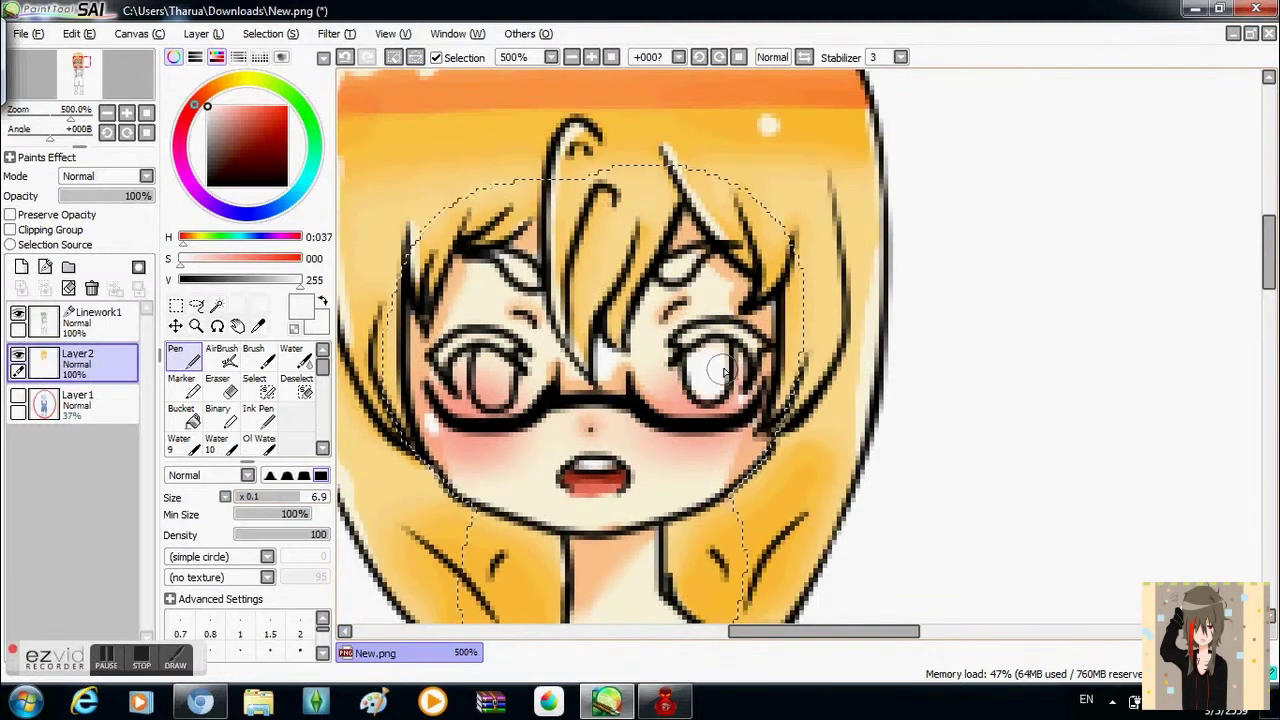
left_click_drag(497, 390, 475, 382)
scroll(1114, 249, "down", 3)
scroll(250, 400, "down", 2)
left_click(288, 377)
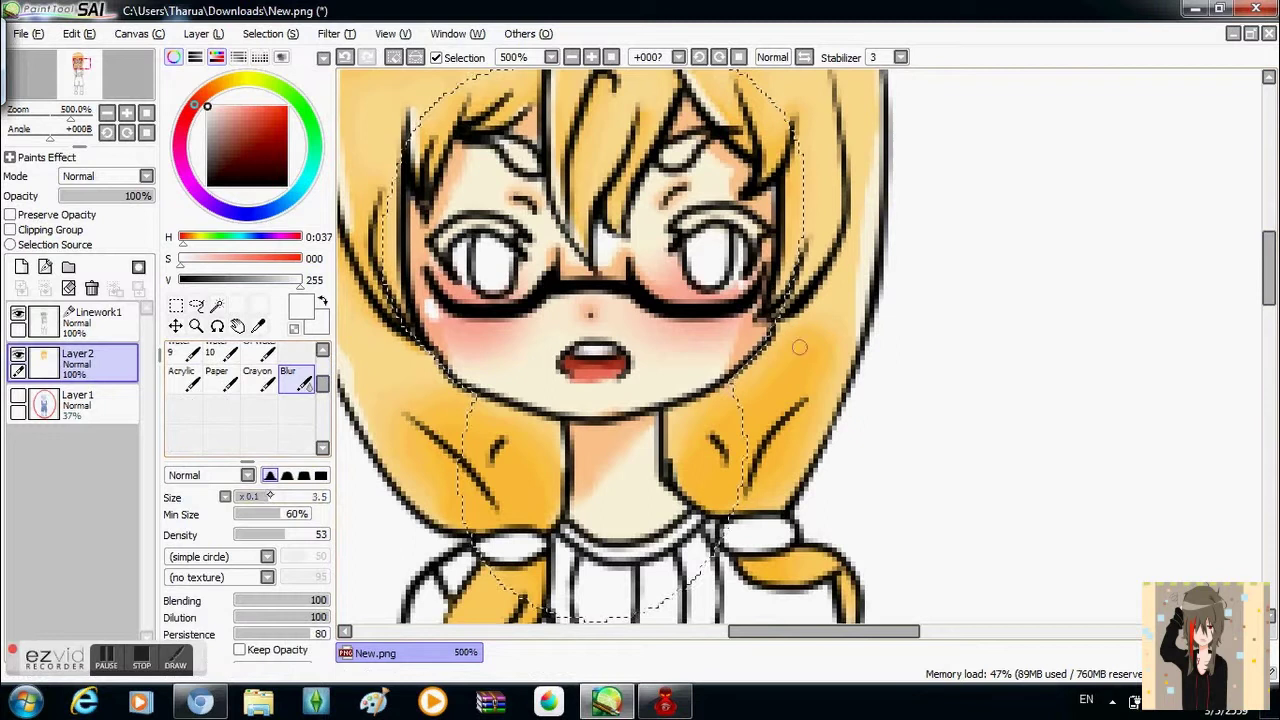
- Clear the selection over the head, leaving only a round selection around the hands, with the selection brushes at size 100
left_click(107, 112)
left_click(107, 112)
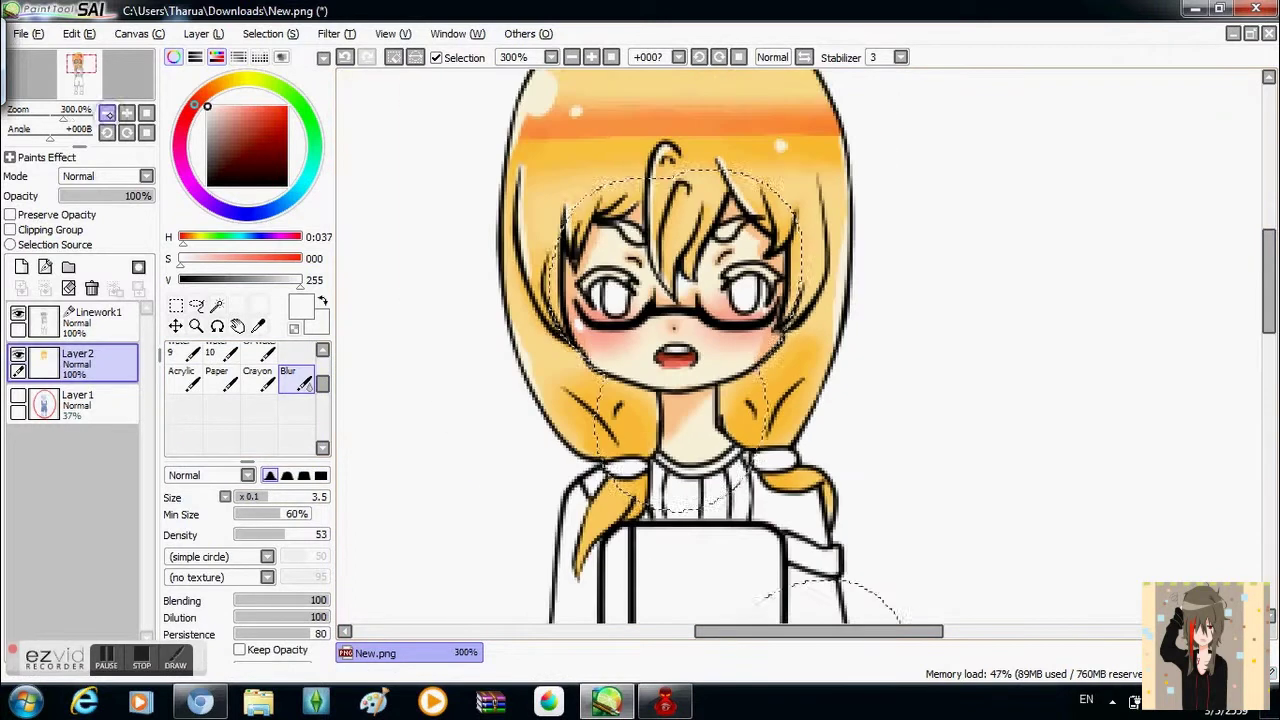
scroll(250, 400, "up", 3)
left_click(296, 385)
scroll(943, 245, "down", 5)
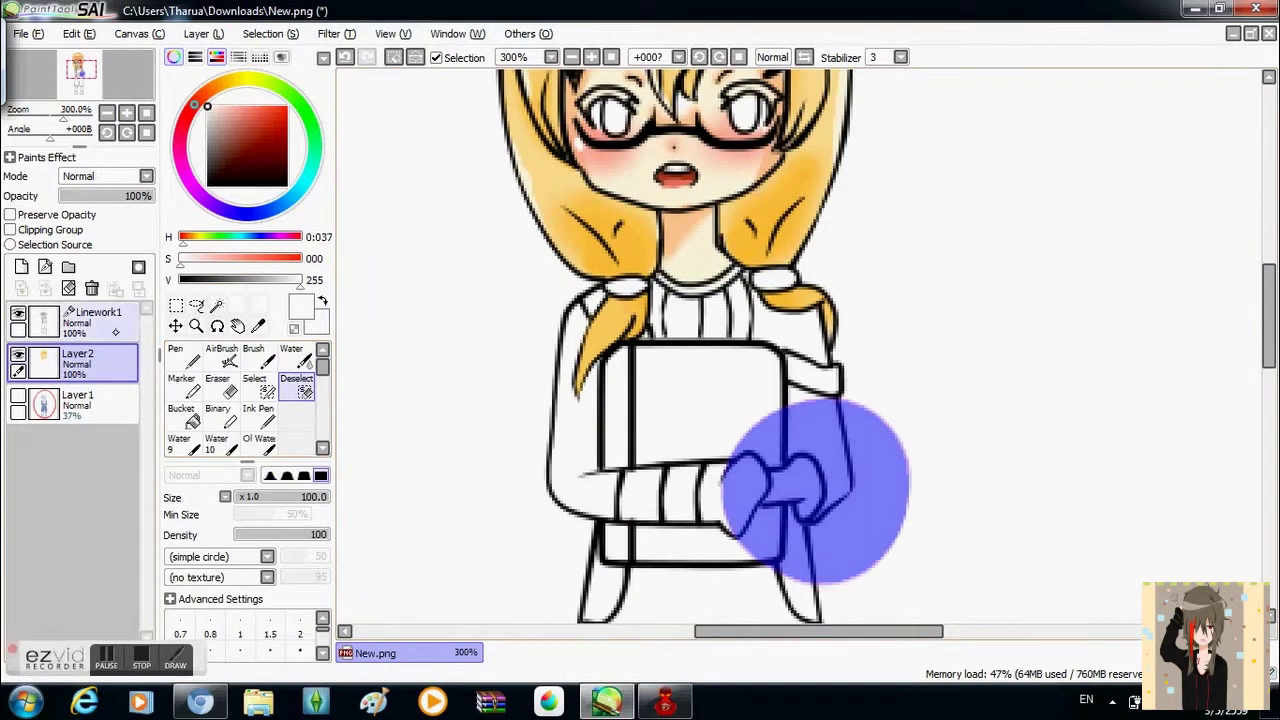
- Try a Bucket fill on the hand inside the round selection and undo it
left_click(181, 415)
left_click(815, 490)
key("ctrl+z")
- Paint the hand beside the book pale cream with the Pen at size 6.9
key("ctrl+plus")
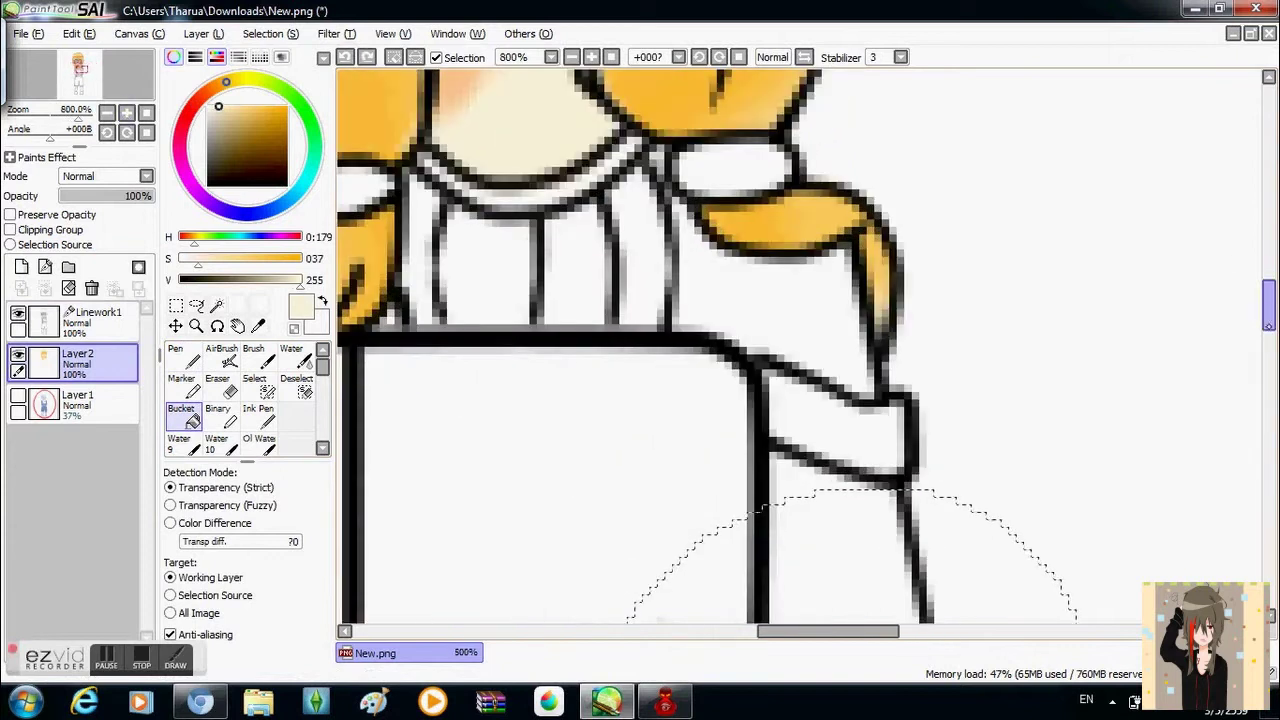
scroll(409, 277, "down", 4)
key("n")
mouse_move(757, 349)
left_mouse_down()
mouse_move(828, 340)
mouse_move(795, 385)
left_mouse_up()
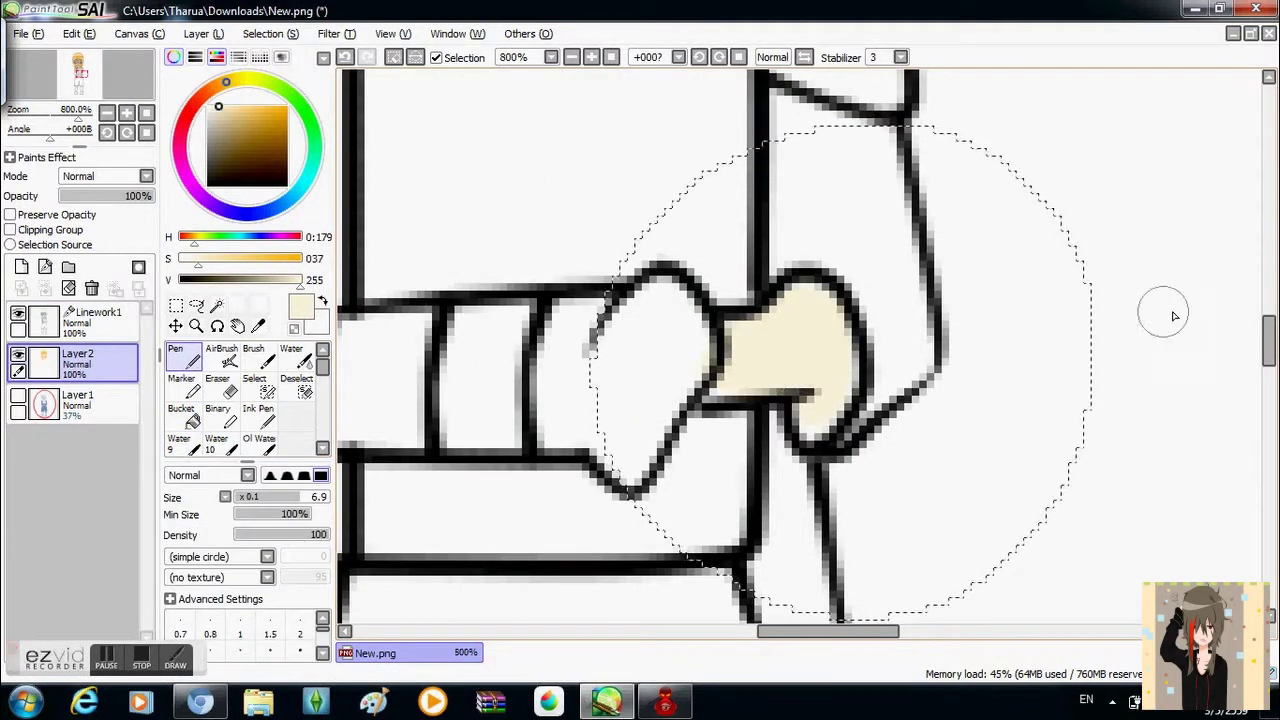
- Shade the hand's edges with softly blurred peach sampled from the skin shading, and clear the selection
scroll(471, 126, "up", 5)
left_click(471, 129, "alt")
scroll(740, 280, "down", 5)
mouse_move(748, 270)
left_mouse_down()
mouse_move(703, 333)
mouse_move(749, 326)
mouse_move(809, 371)
left_mouse_up()
key("b")
mouse_move(781, 300)
left_mouse_down()
mouse_move(740, 307)
mouse_move(830, 340)
left_mouse_up()
scroll(830, 340, "down", 2)
key("ctrl+d")
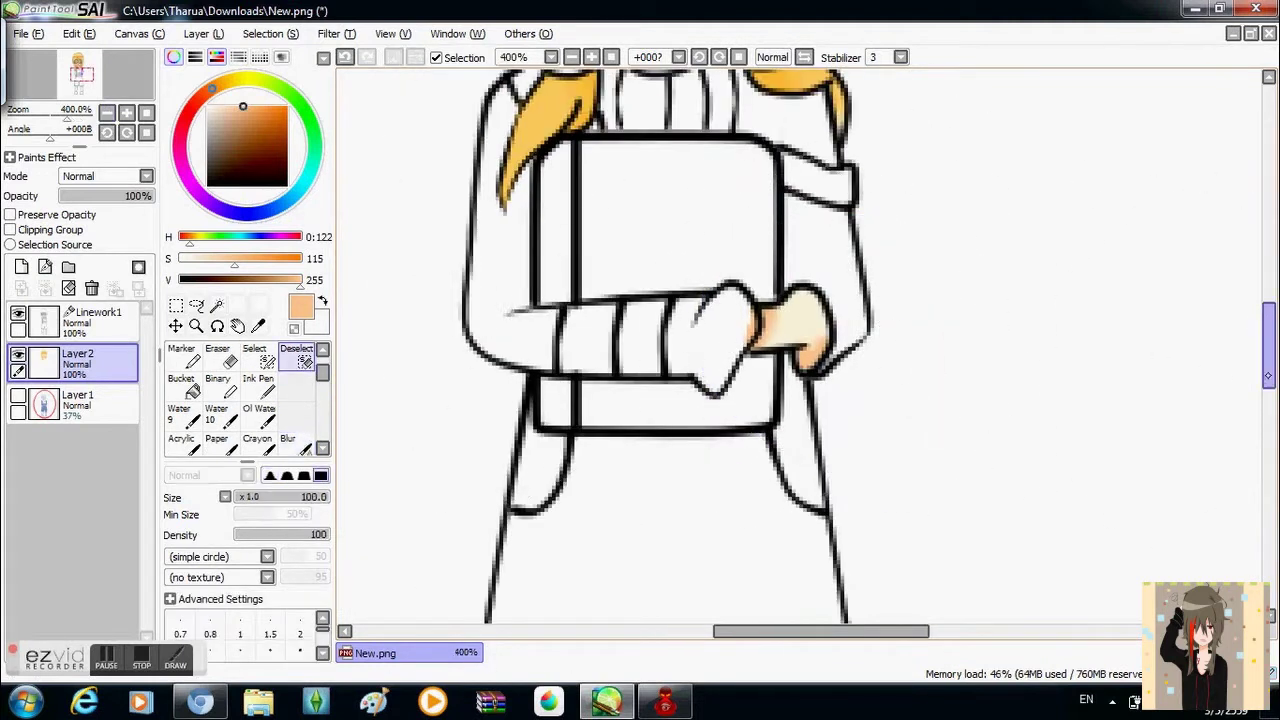
- Select both eyebrows and both irises with the Magic Wand on the Linework1 layer
scroll(1239, 381, "up", 5)
left_click(98, 320)
left_click(216, 305)
left_click(545, 258)
left_click(725, 255)
left_click(575, 178)
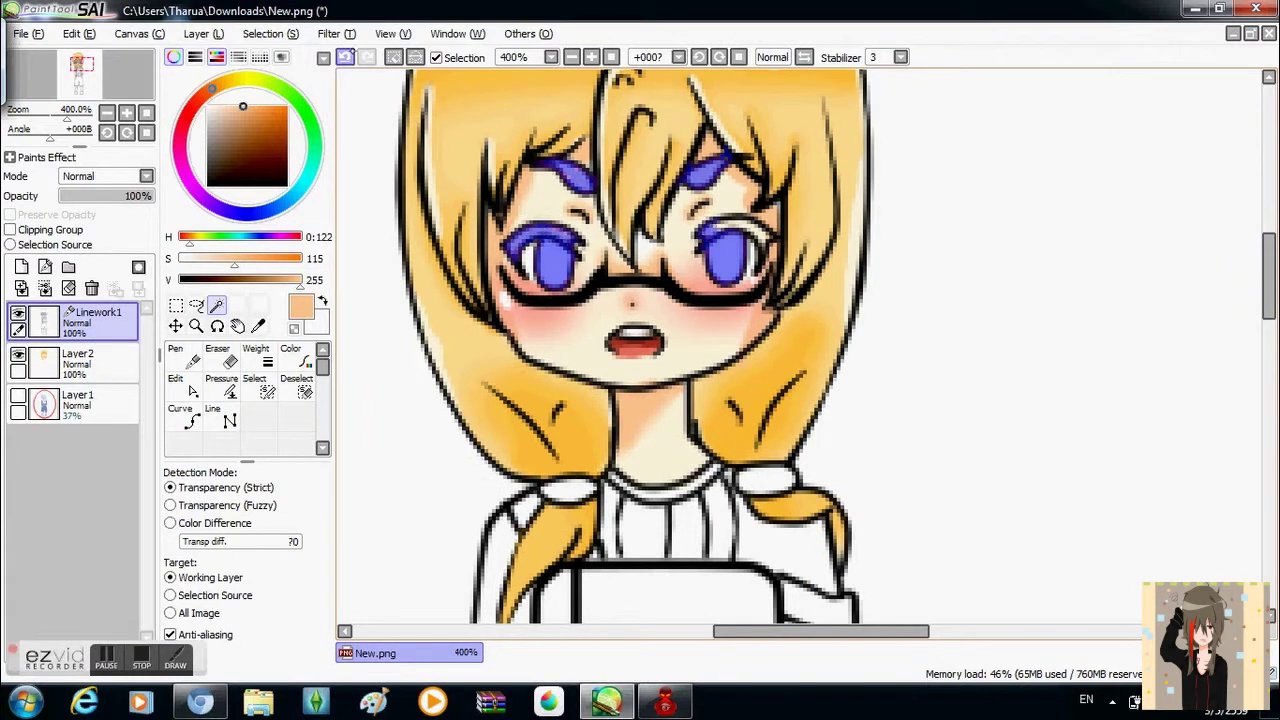
- Fill both eyebrows on Layer2 with the orange sampled from the hair band, using the Bucket
left_click(77, 360)
left_click(545, 258)
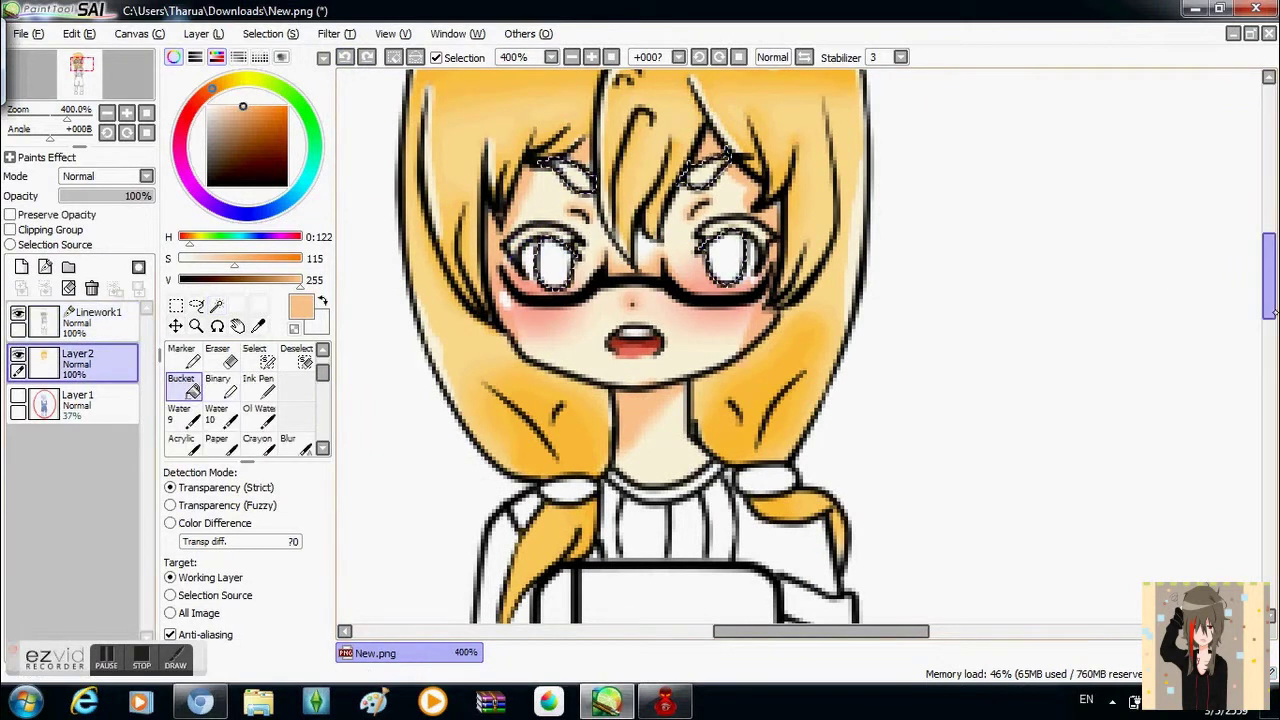
scroll(623, 171, "up", 3)
left_click(623, 171, "alt")
left_click(560, 318)
left_click(700, 313)
- Shade the eyebrows brownish orange with the Pen at size 2.9 and airbrush them with yellow-orange sampled from the hair
left_click(705, 318, "alt")
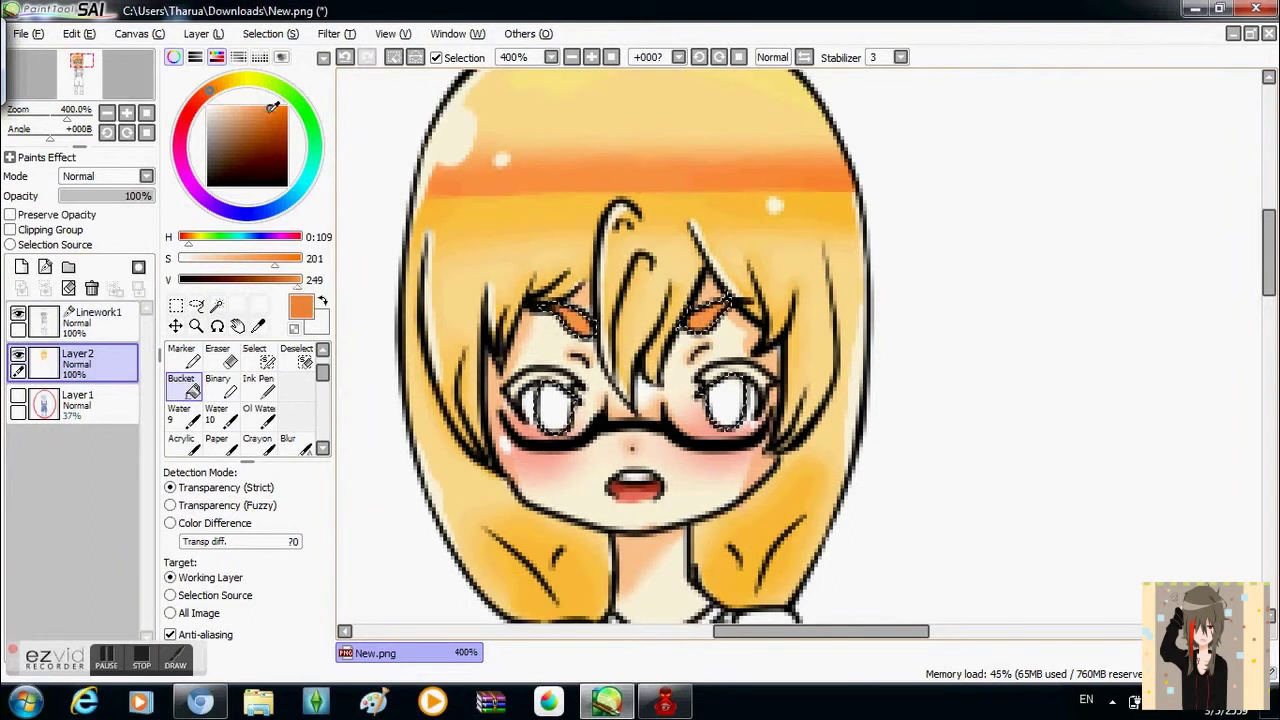
key("n")
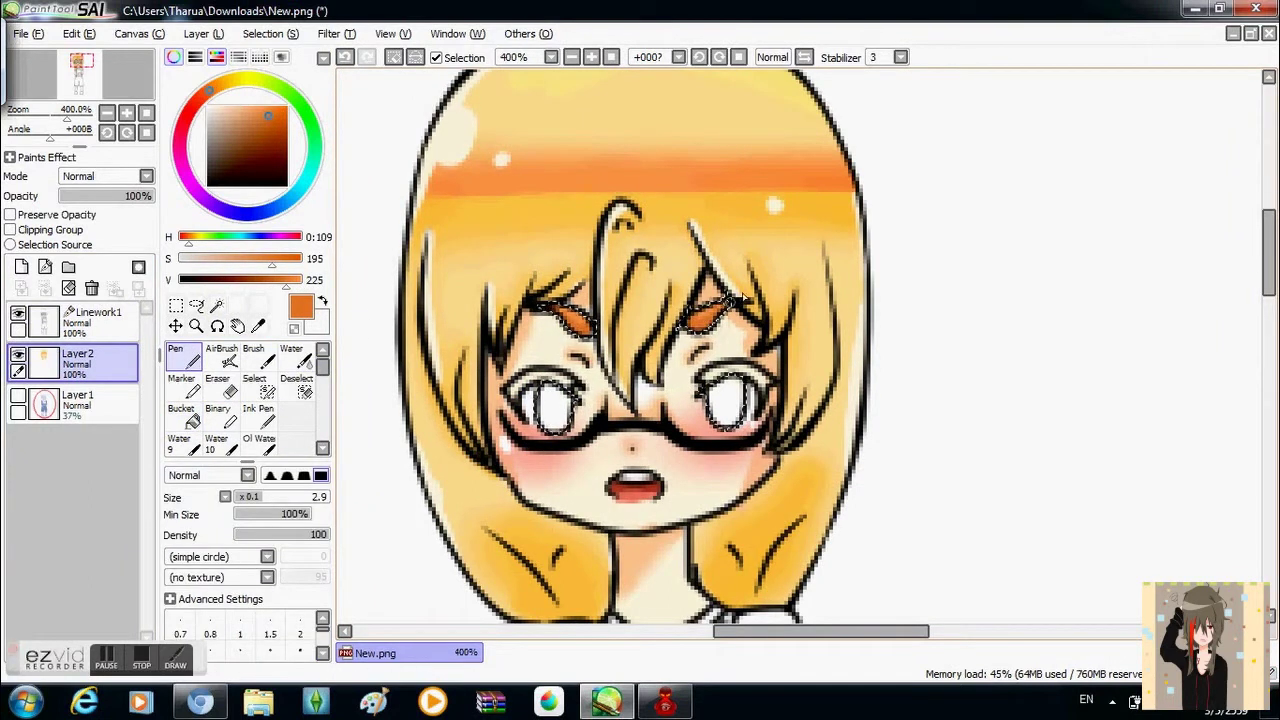
left_click(264, 134)
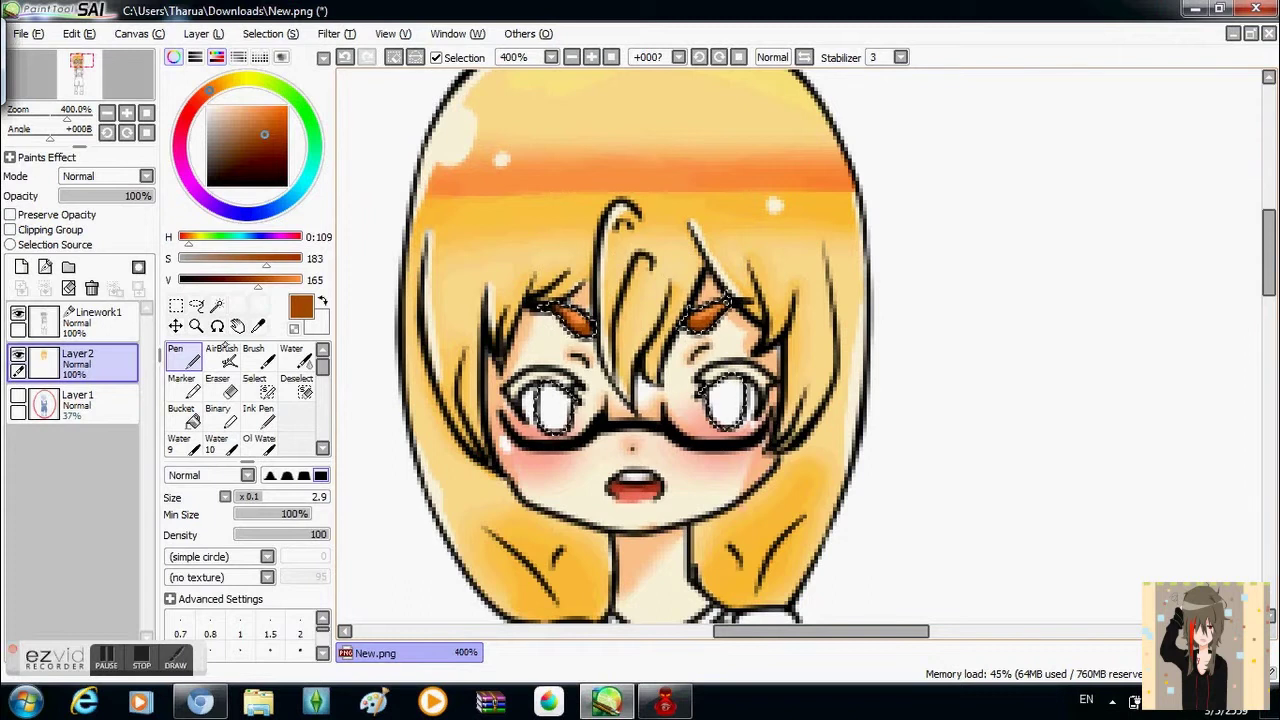
left_click(222, 355)
left_click(476, 212, "alt")
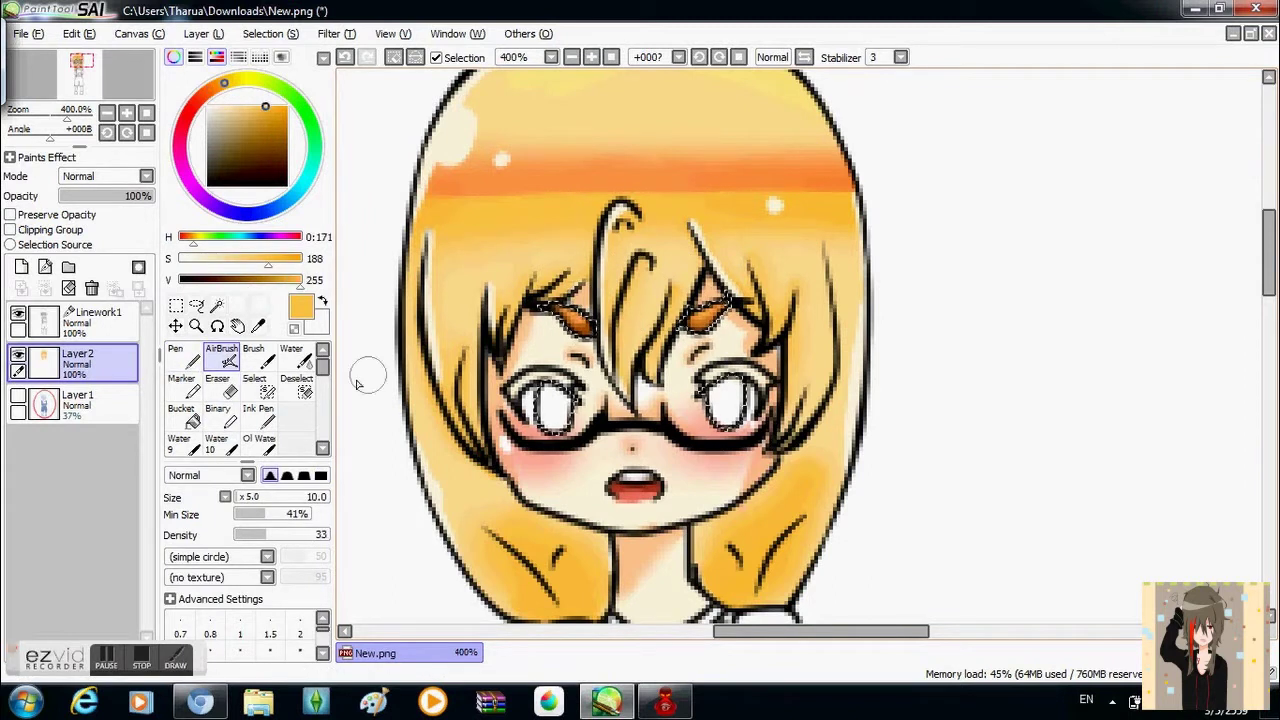
- Try filling both irises light blue on Layer2 with the Bucket and undo the fill
left_click(183, 412)
left_click(298, 190)
left_click(240, 106)
left_click(552, 405)
left_click(722, 400)
scroll(640, 400, "down", 2)
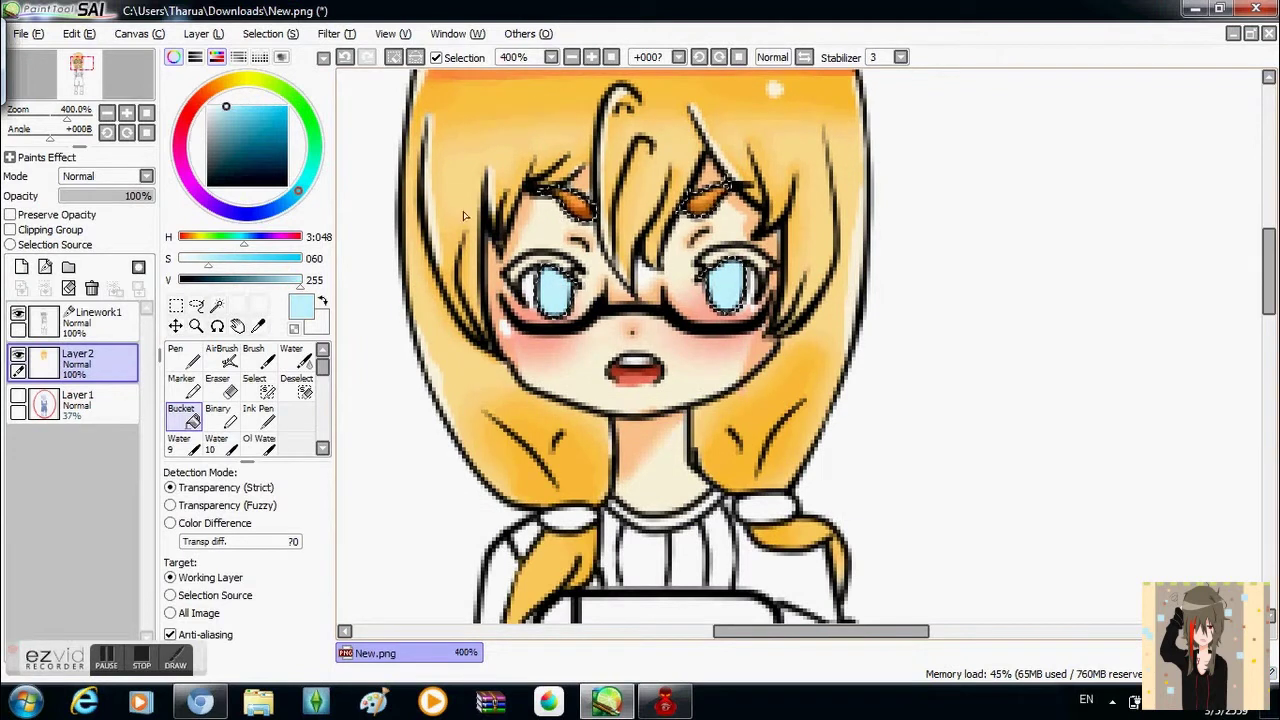
left_click(344, 57)
- Add a new layer above Layer2 and fill both irises bright blue with the Bucket
left_click(21, 288)
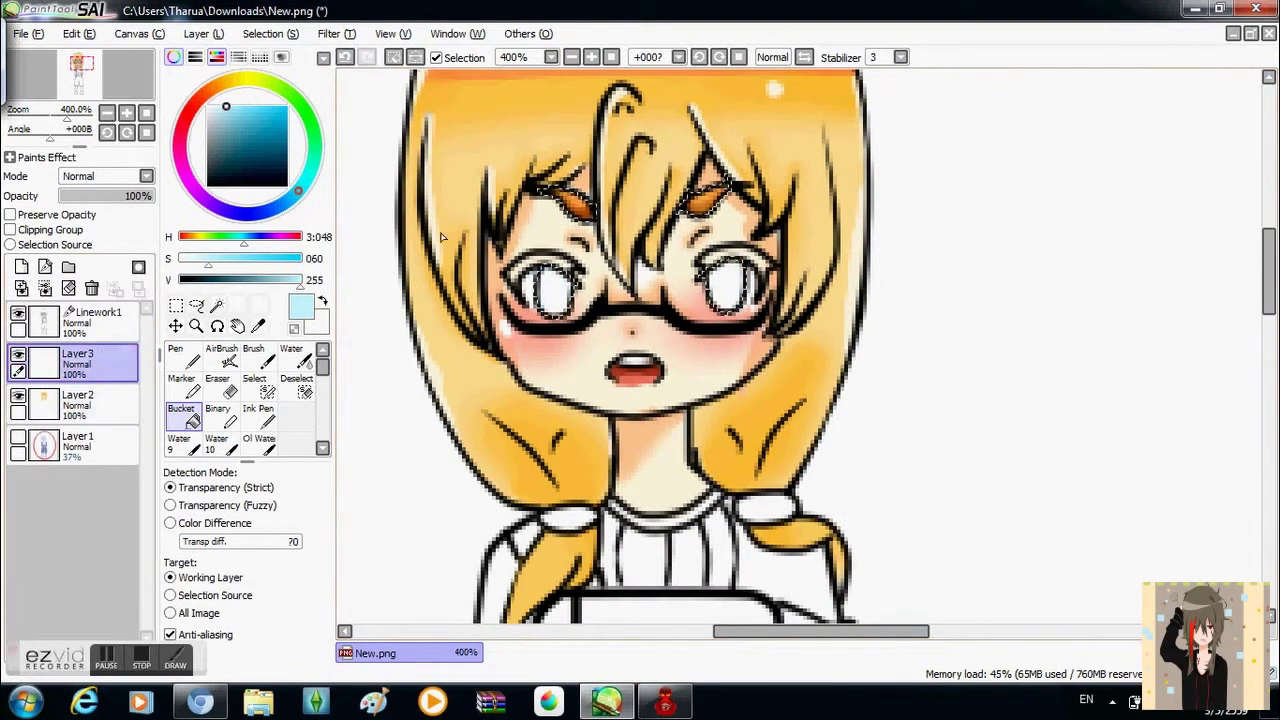
left_click(552, 290)
left_click(722, 285)
left_click(274, 106)
- Shade the upper irises in darker blue with the Pen at size 7.5 and blend the tones with Blur
left_click(178, 355)
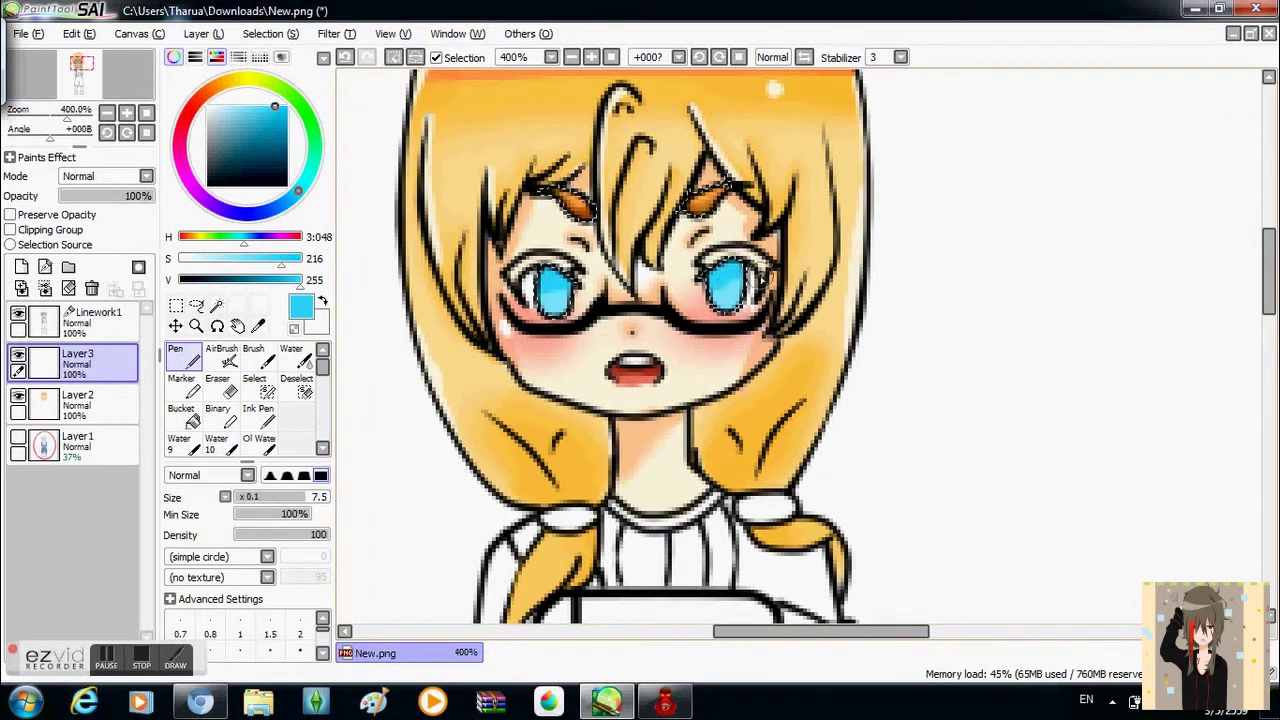
left_click(274, 126)
left_click(722, 285, "alt")
left_click(765, 262, "alt")
scroll(250, 400, "down", 2)
left_click(300, 393)
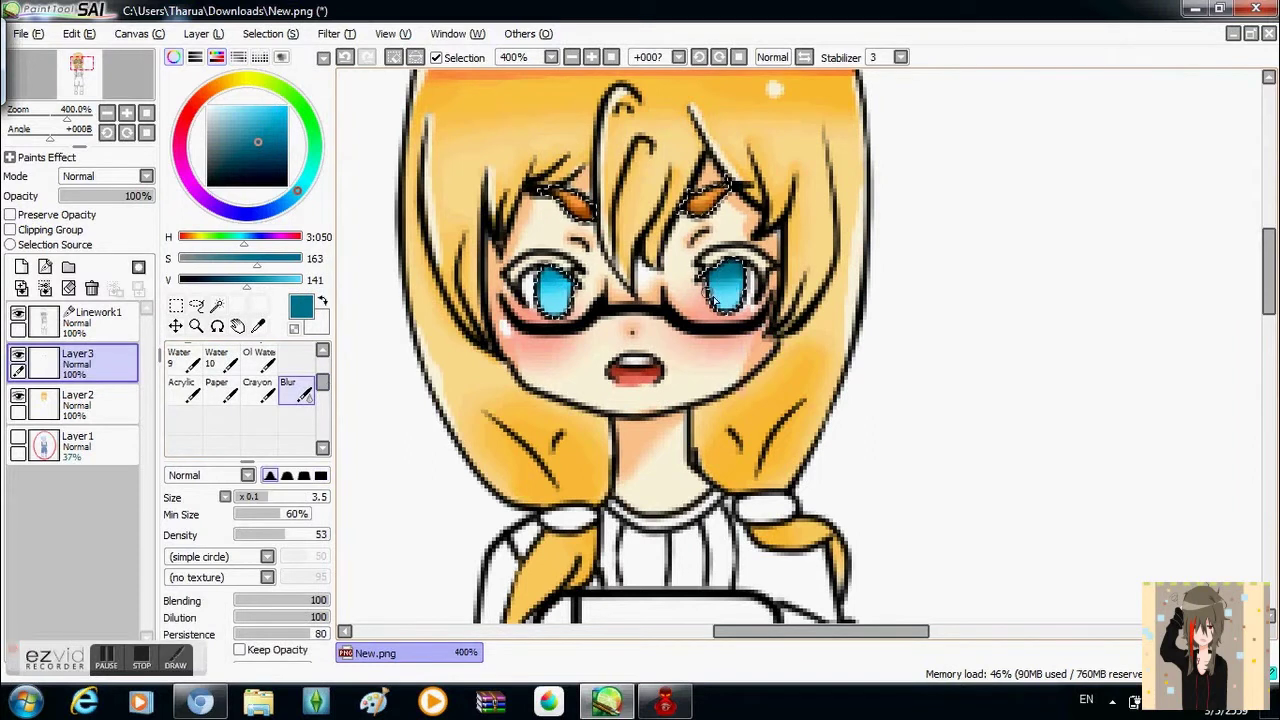
key("n")
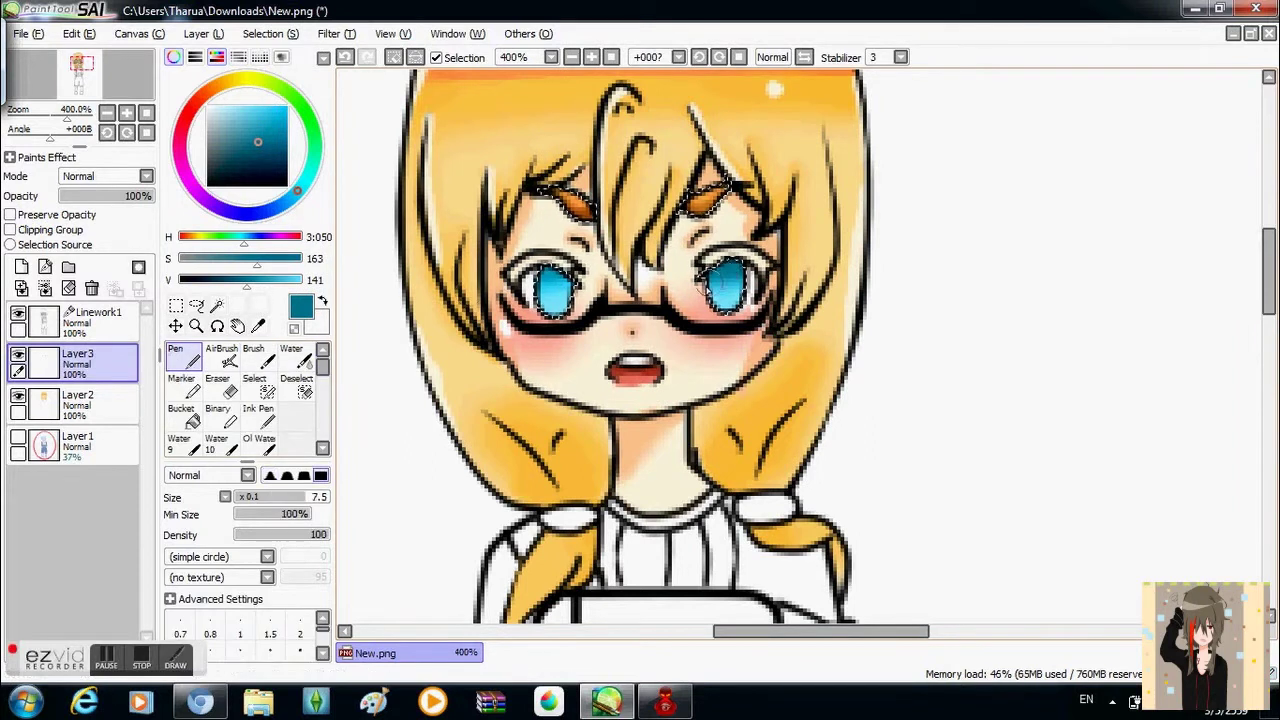
left_click(555, 290, "alt")
key("b")
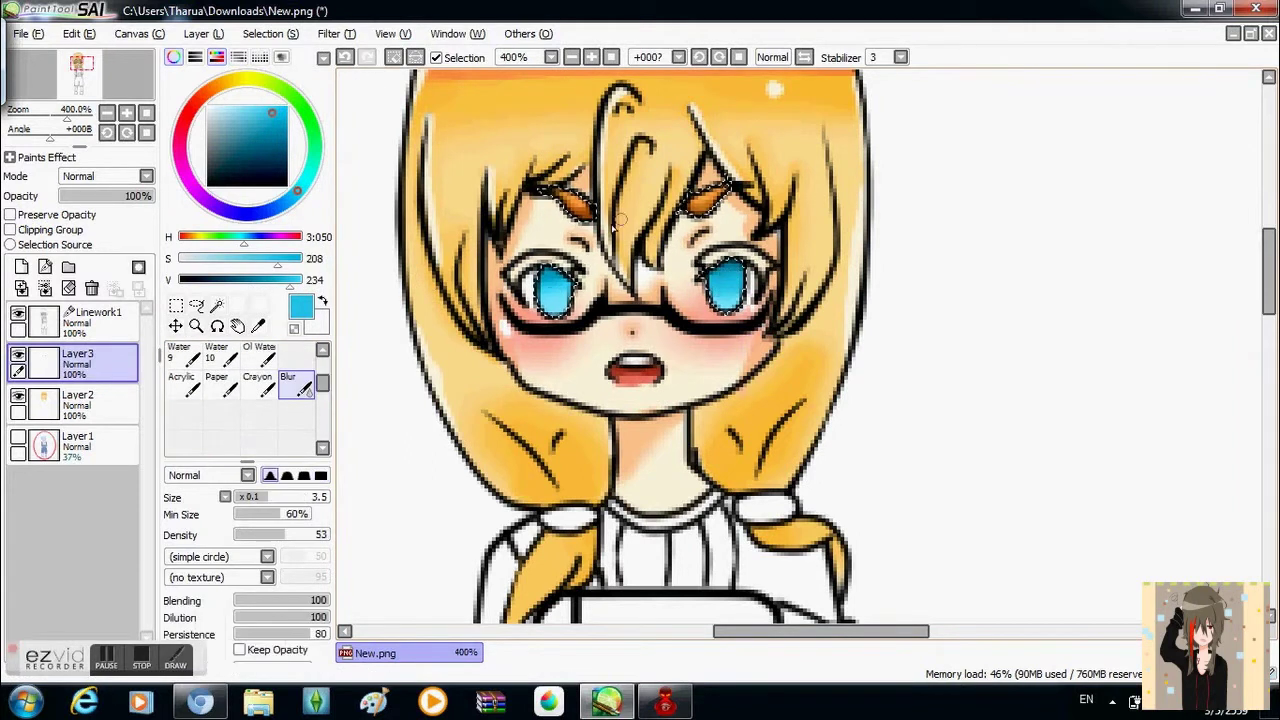
- Blend lighter blue into the lower irises and paint dark navy pupils with the Pen at size 3.9
key("n")
left_click(718, 311, "alt")
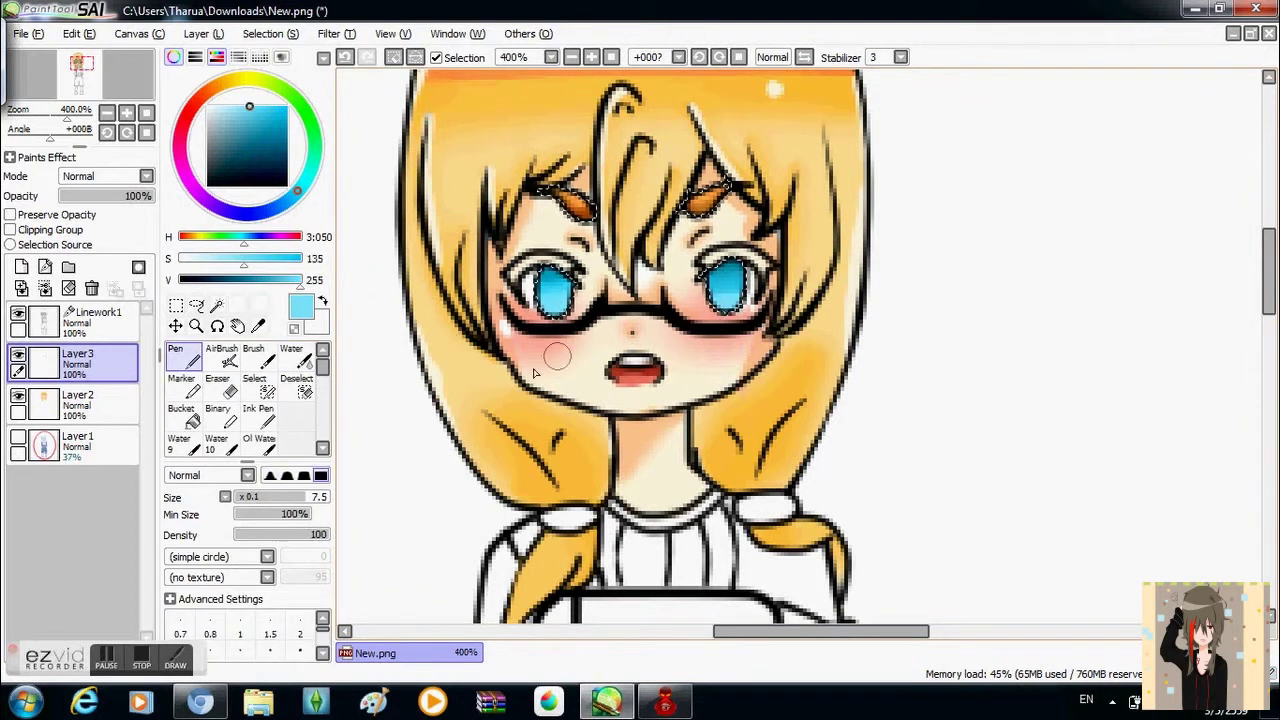
key("b")
left_click(556, 293, "alt")
key("n")
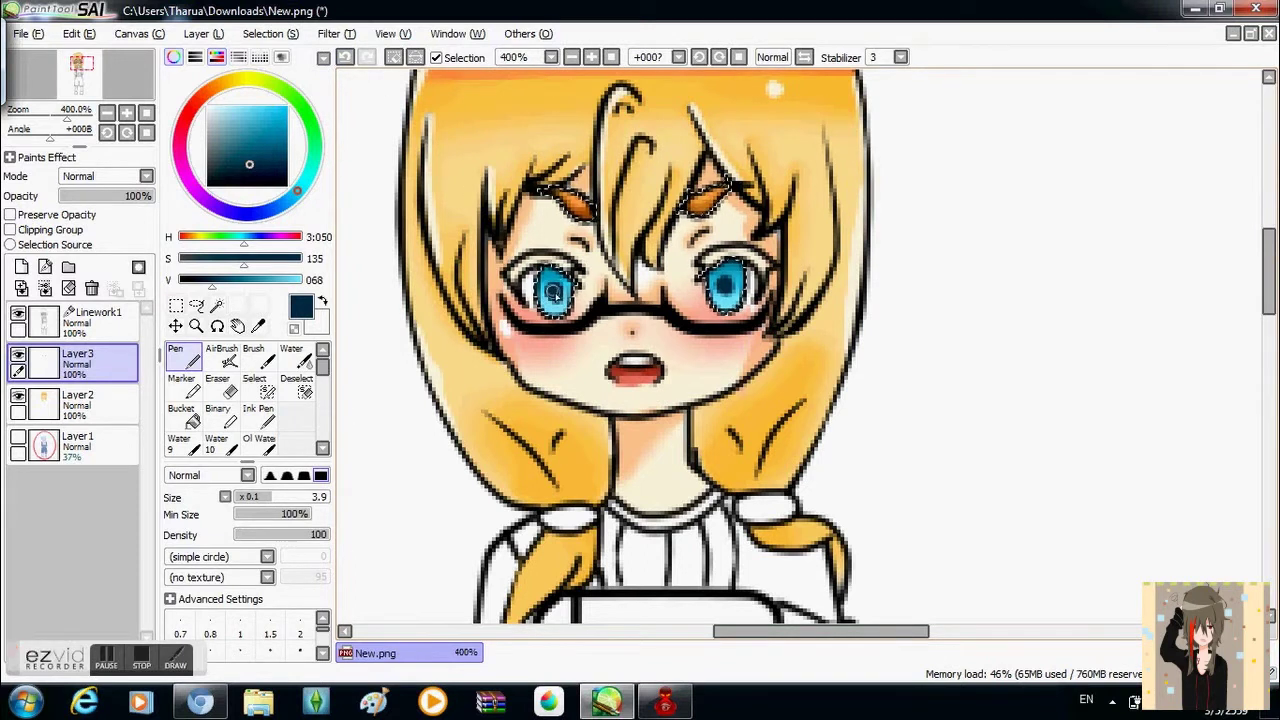
- Set Layer3's blending mode to Lumi & Shade and soften the irises with Blur
left_click(107, 112)
left_click(105, 176)
left_click(95, 274)
scroll(245, 400, "down", 3)
left_click(296, 385)
left_click(126, 112)
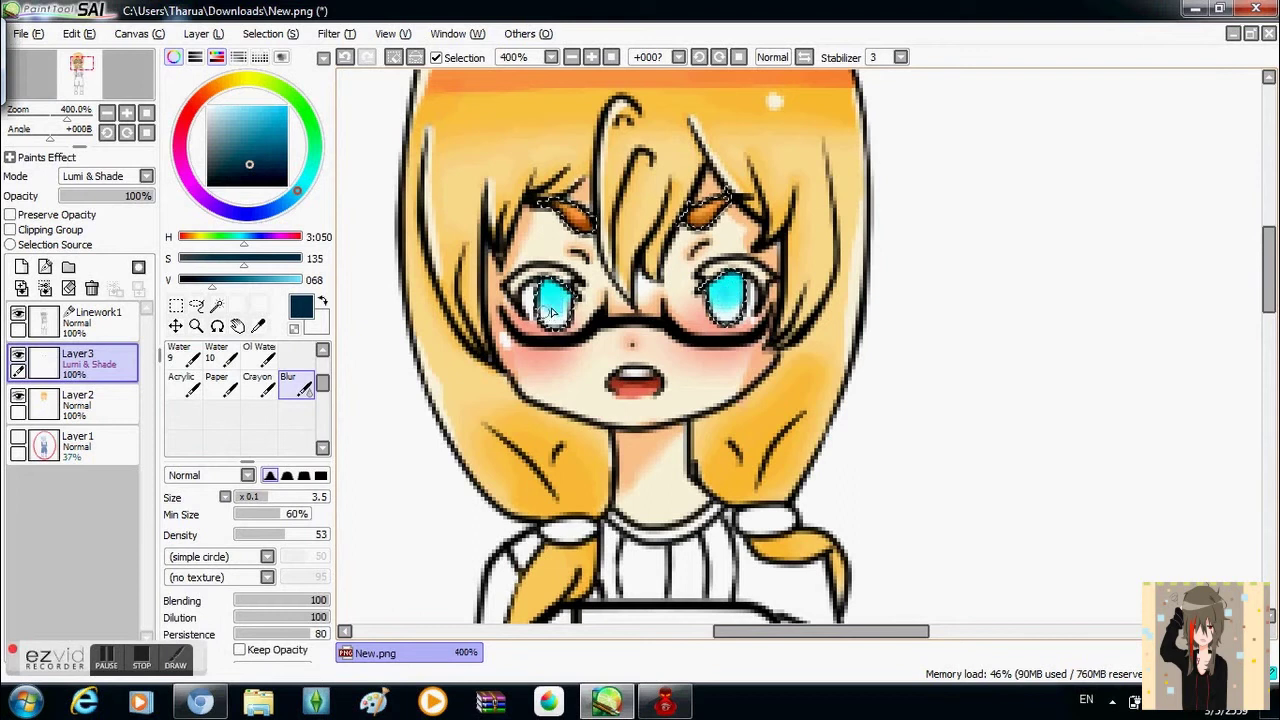
- Repaint the pupils in dark blue and add white highlights to the irises with the Pen at size 3.9
key("n")
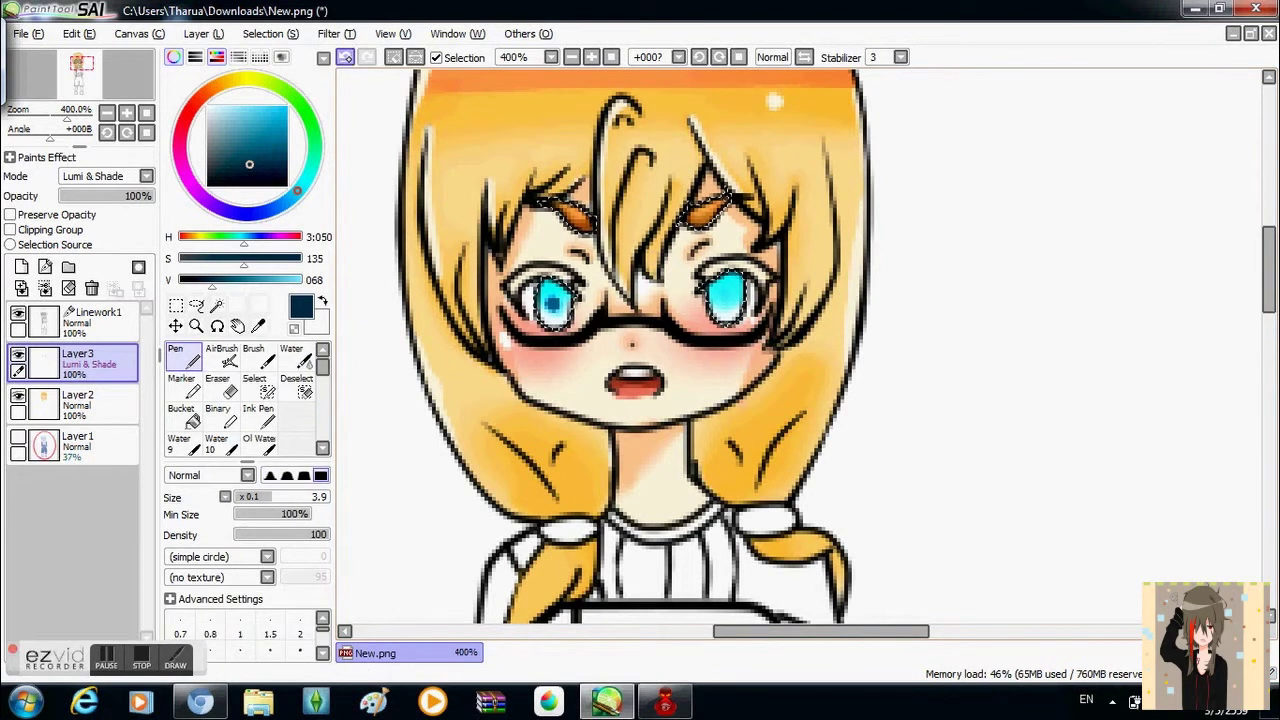
mouse_move(211, 279)
left_mouse_down()
mouse_move(255, 279)
mouse_move(233, 279)
left_mouse_up()
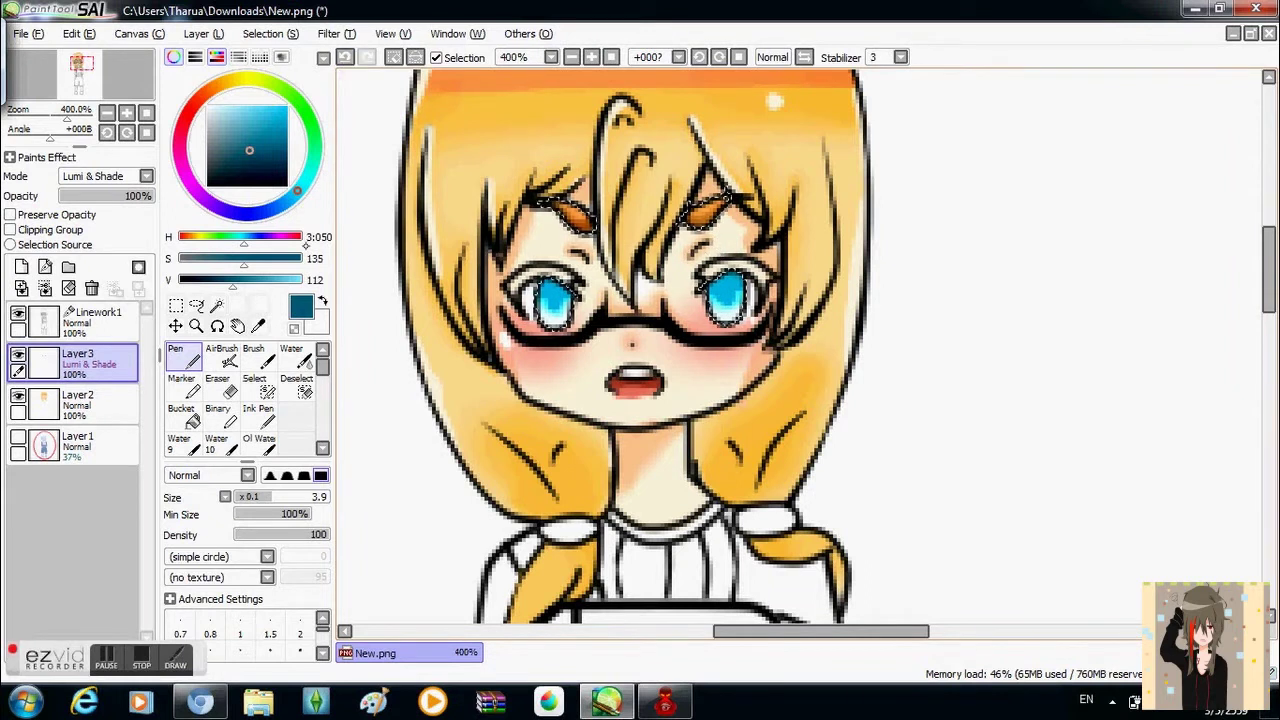
left_click(545, 285, "alt")
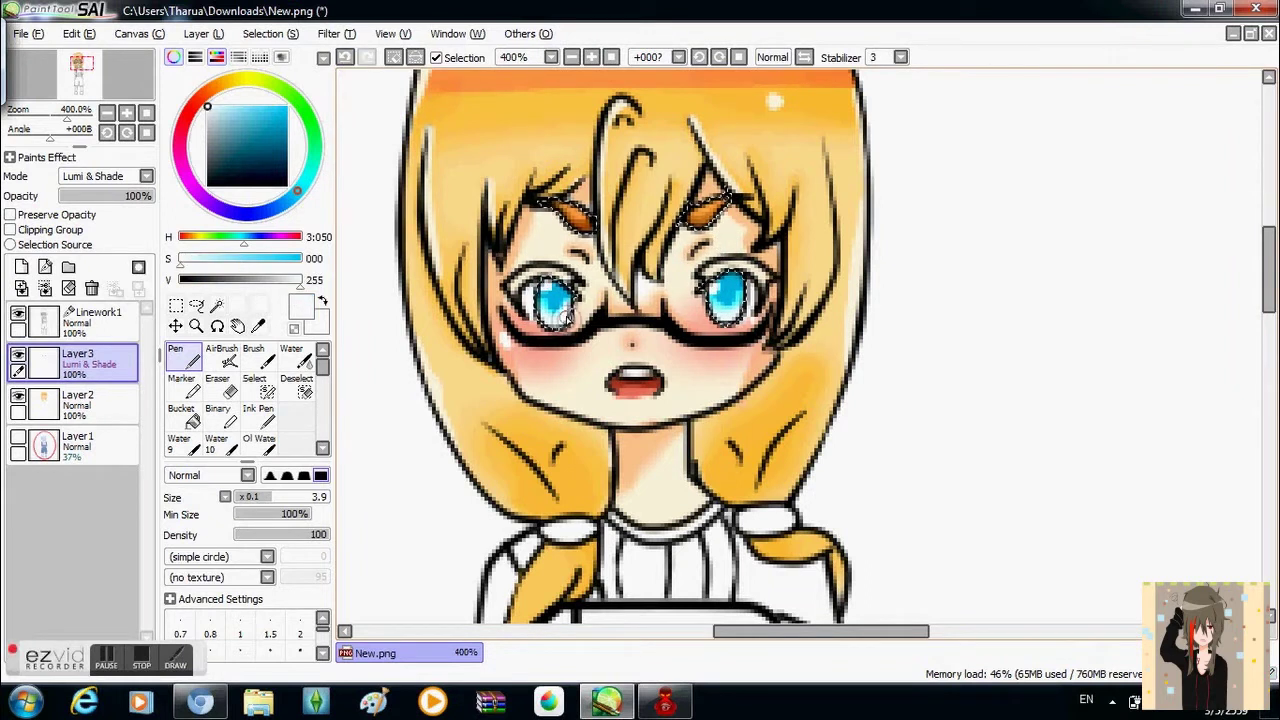
- Select the upper eyelid areas of both eyes with the Magic Wand on the Linework1 layer
scroll(737, 310, "down", 1)
left_click(98, 318)
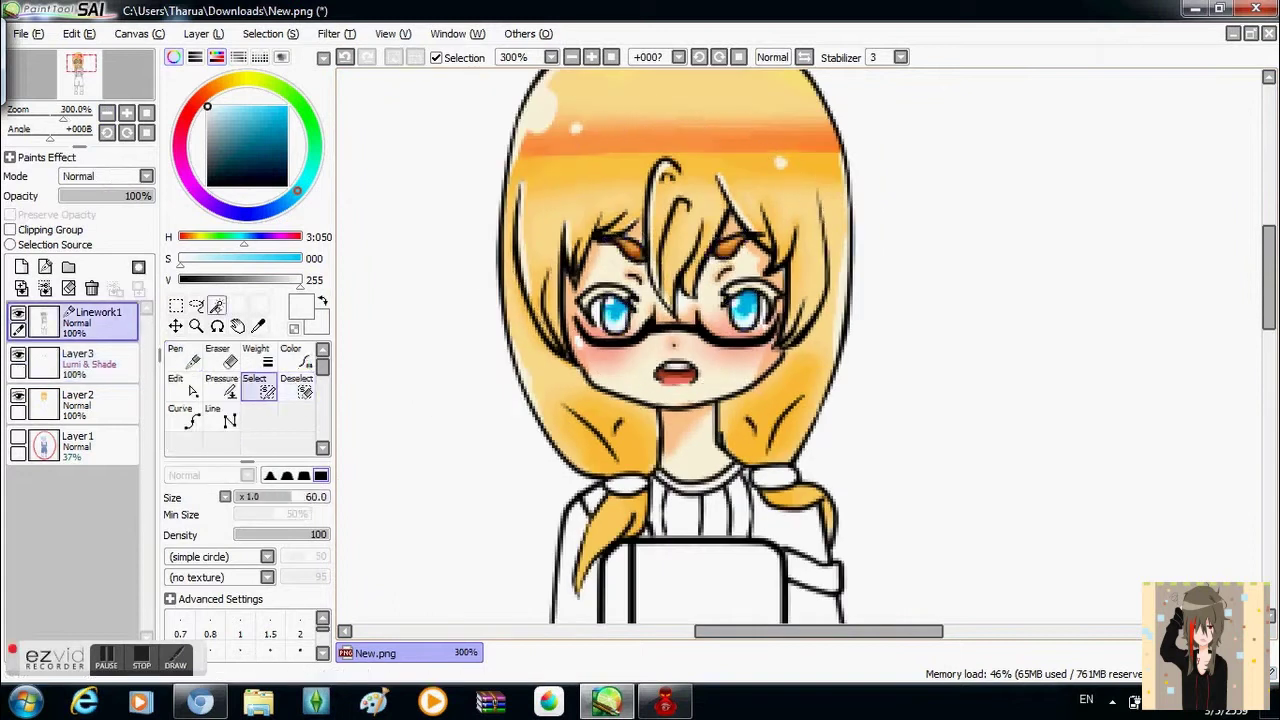
left_click(216, 305)
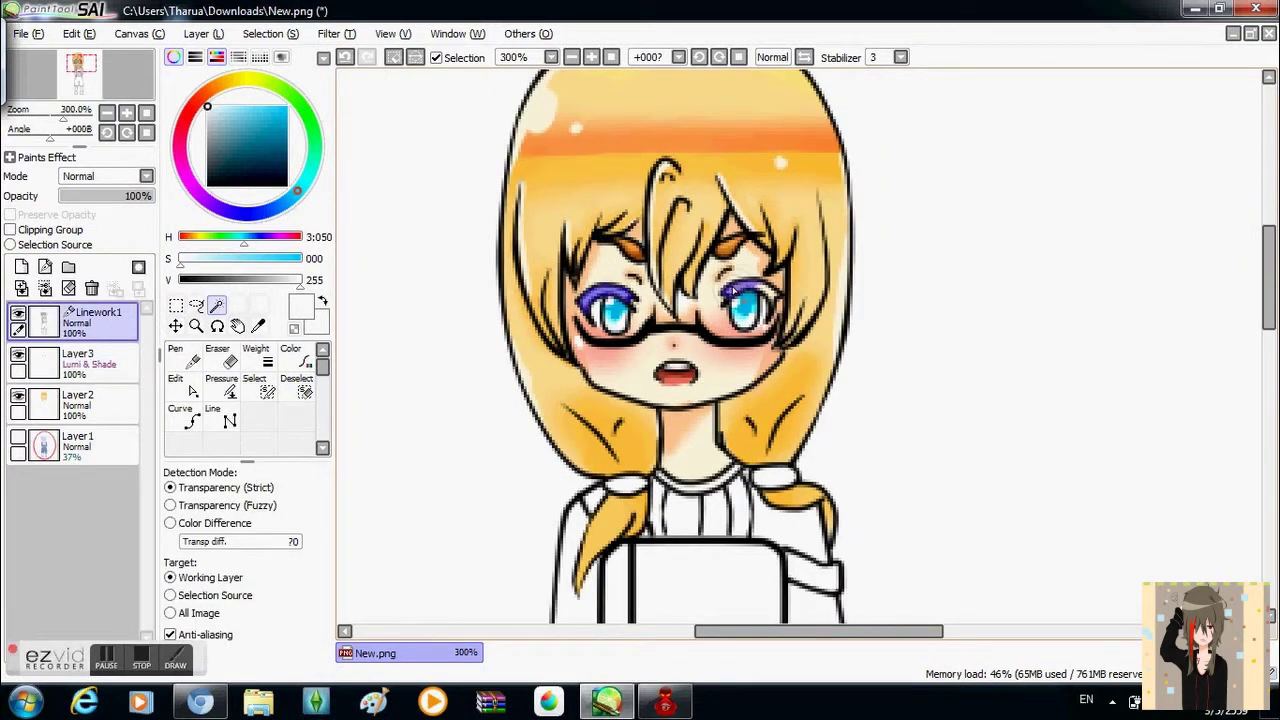
- Paint both eyelids orange on Layer2 with the Pen at size 8.3
left_click(77, 400)
left_click(181, 410)
left_click(642, 235, "alt")
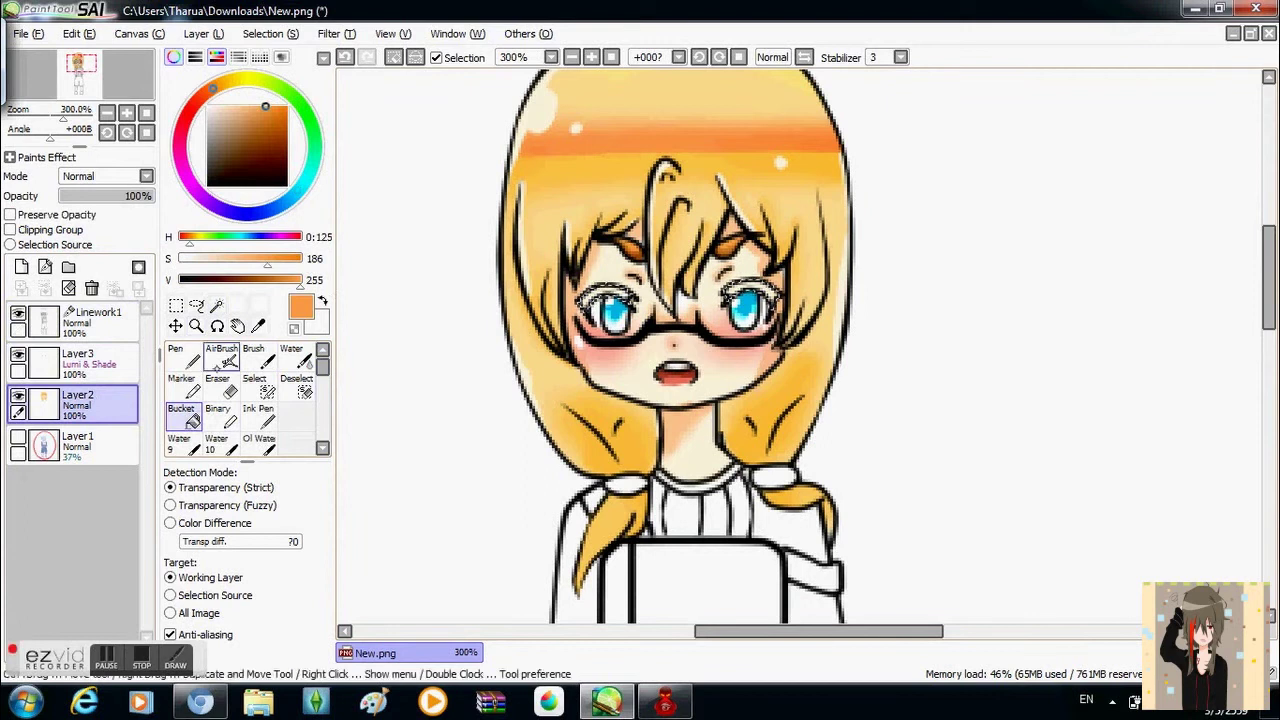
left_click(175, 352)
left_click_drag(580, 296, 636, 288)
left_click_drag(768, 286, 780, 308)
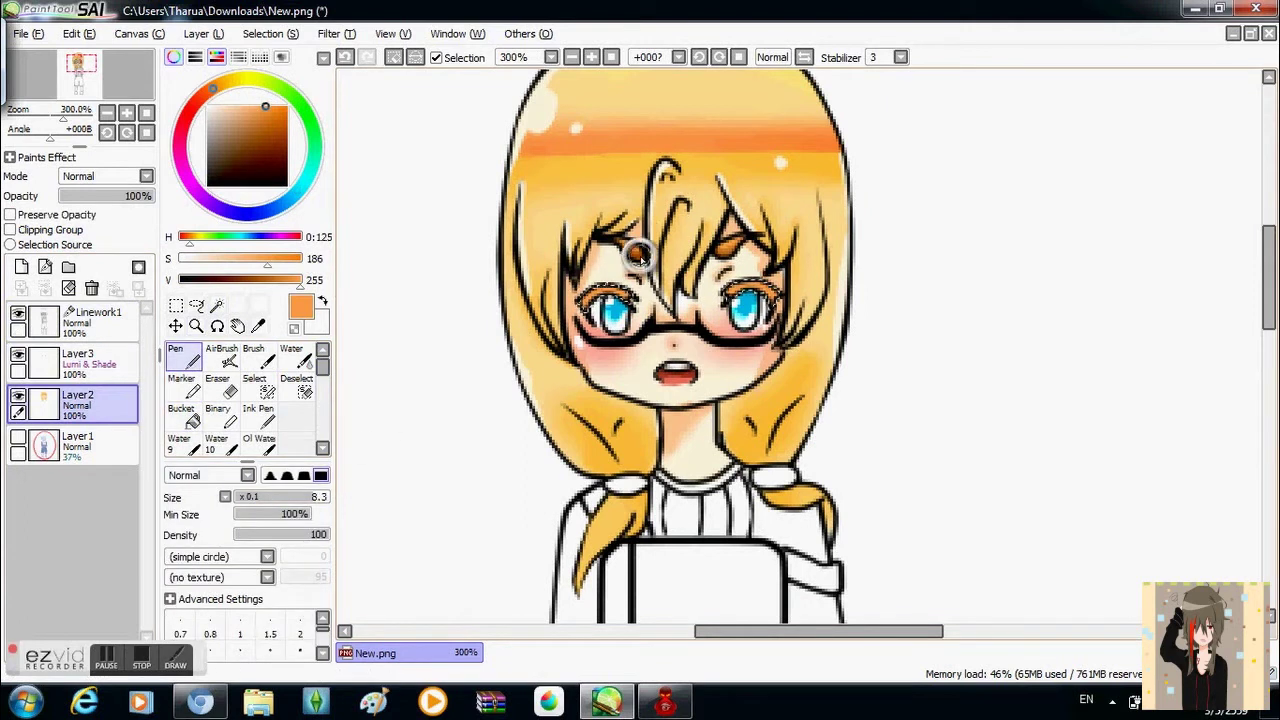
- Shade the eyelids with the brown sampled from the eyebrow and blend it with Blur at size 3.5
left_click(632, 248, "alt")
scroll(245, 400, "down", 1)
left_click(292, 444)
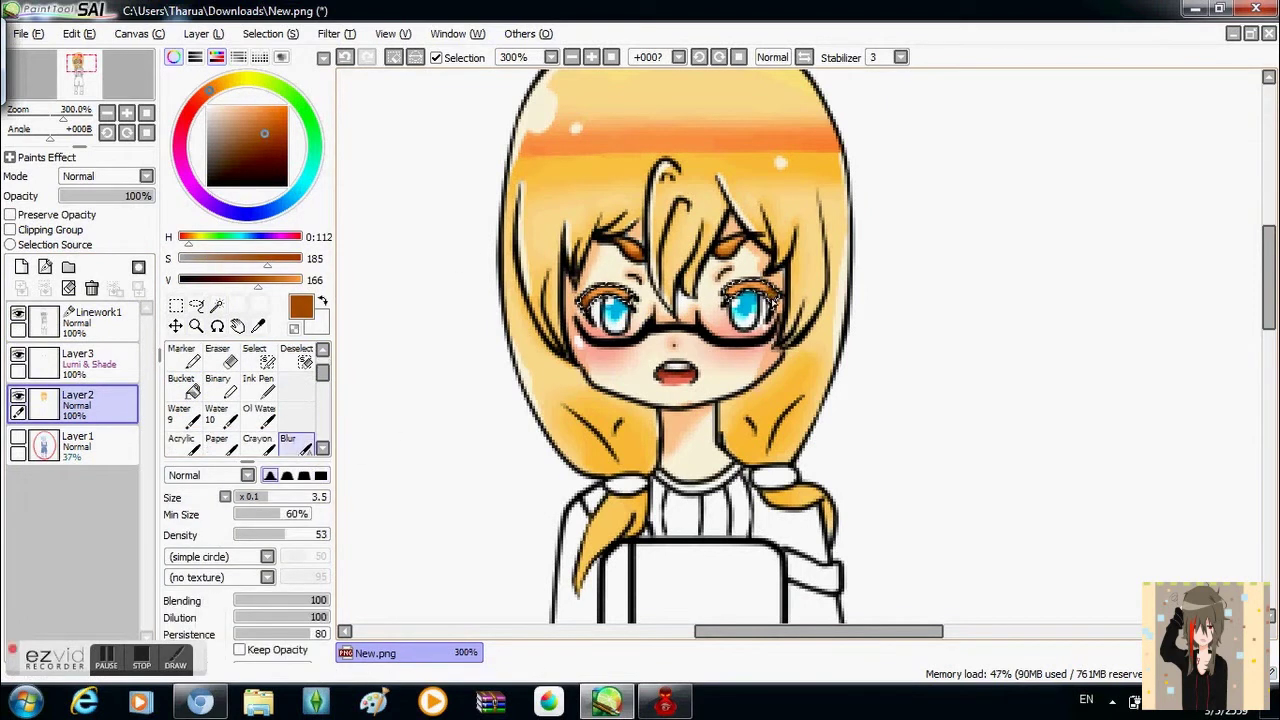
- Recolour the glasses' strokes on the Linework1 layer dark maroon (S 186, V 069) with the Color tool
left_click(95, 318)
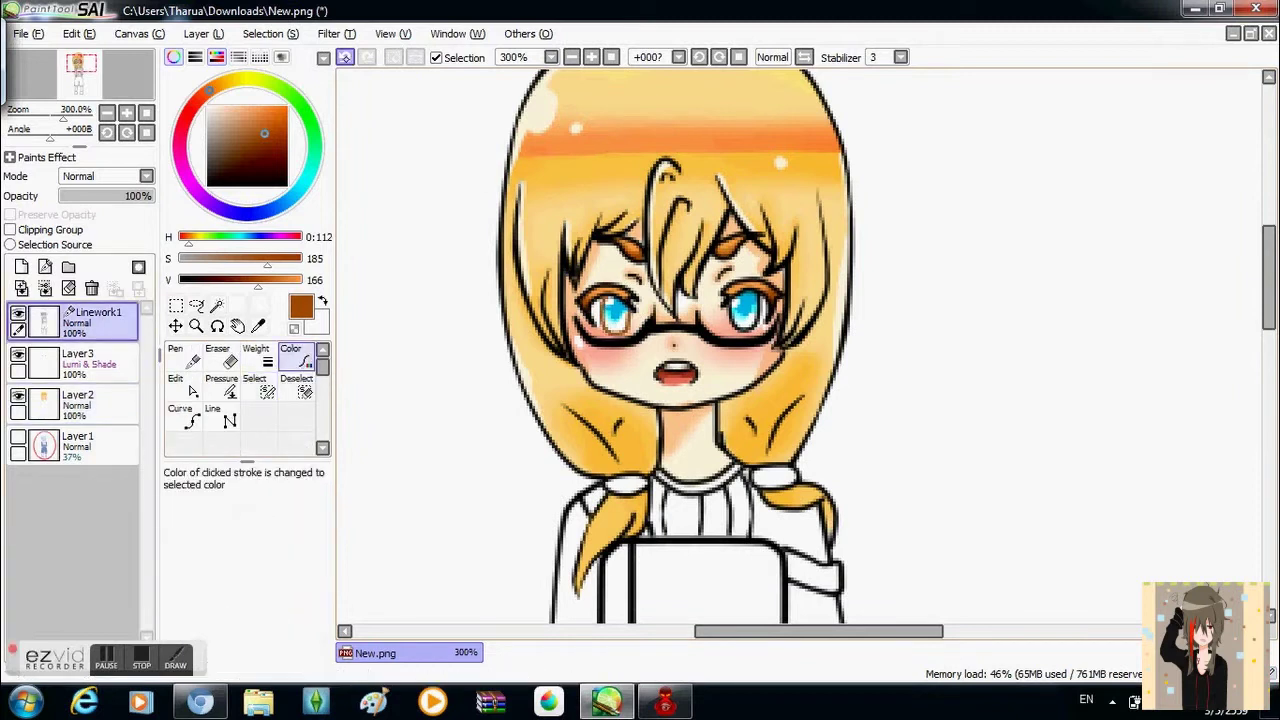
left_click(614, 314, "alt")
left_click(210, 200)
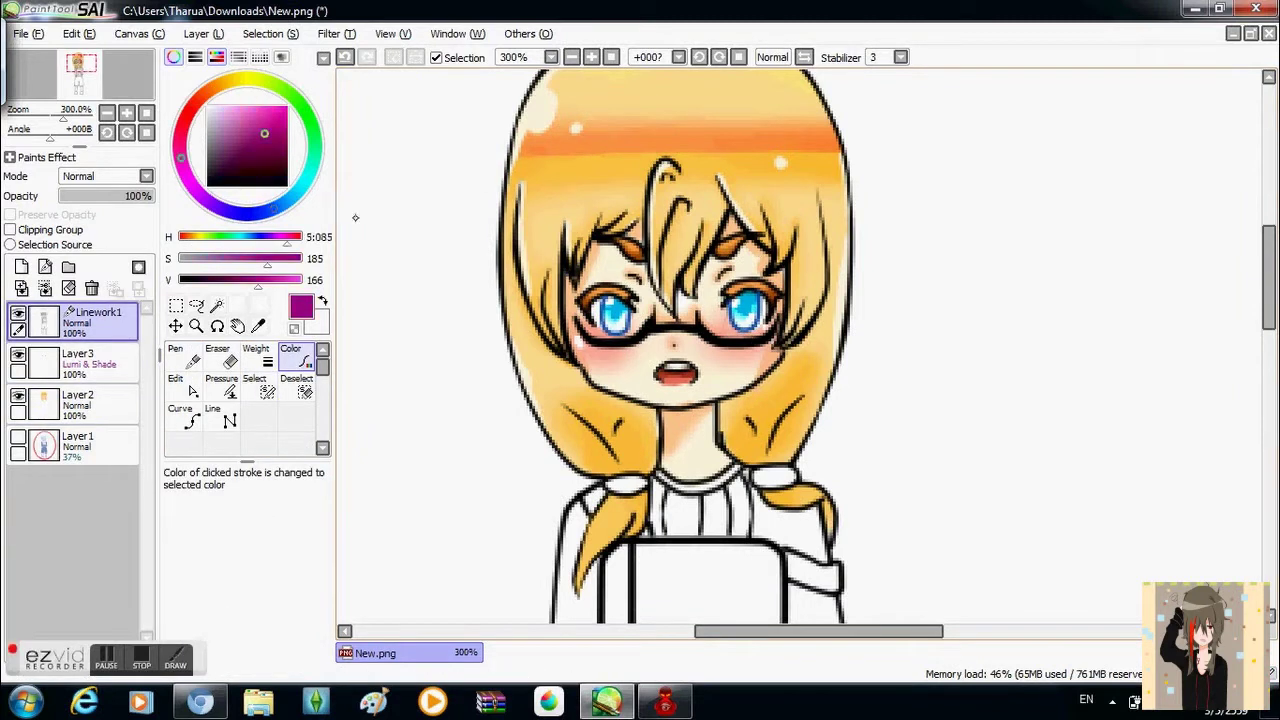
left_click(600, 335)
left_click(760, 335)
left_click(265, 164)
left_click(725, 350)
- Recolour the outer hair outline and the central hair strands orange (S 249, V 216)
scroll(725, 350, "up", 2)
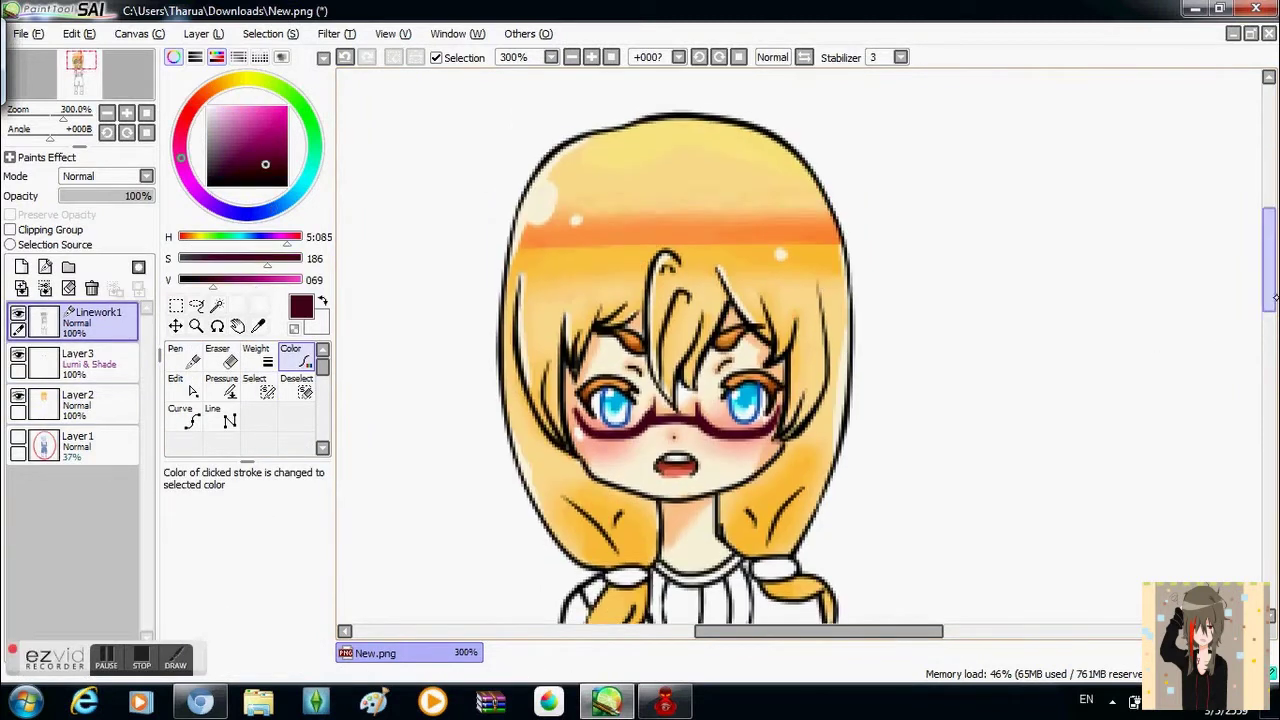
left_click(213, 88)
left_click(268, 108)
left_click(591, 152)
left_click(662, 320)
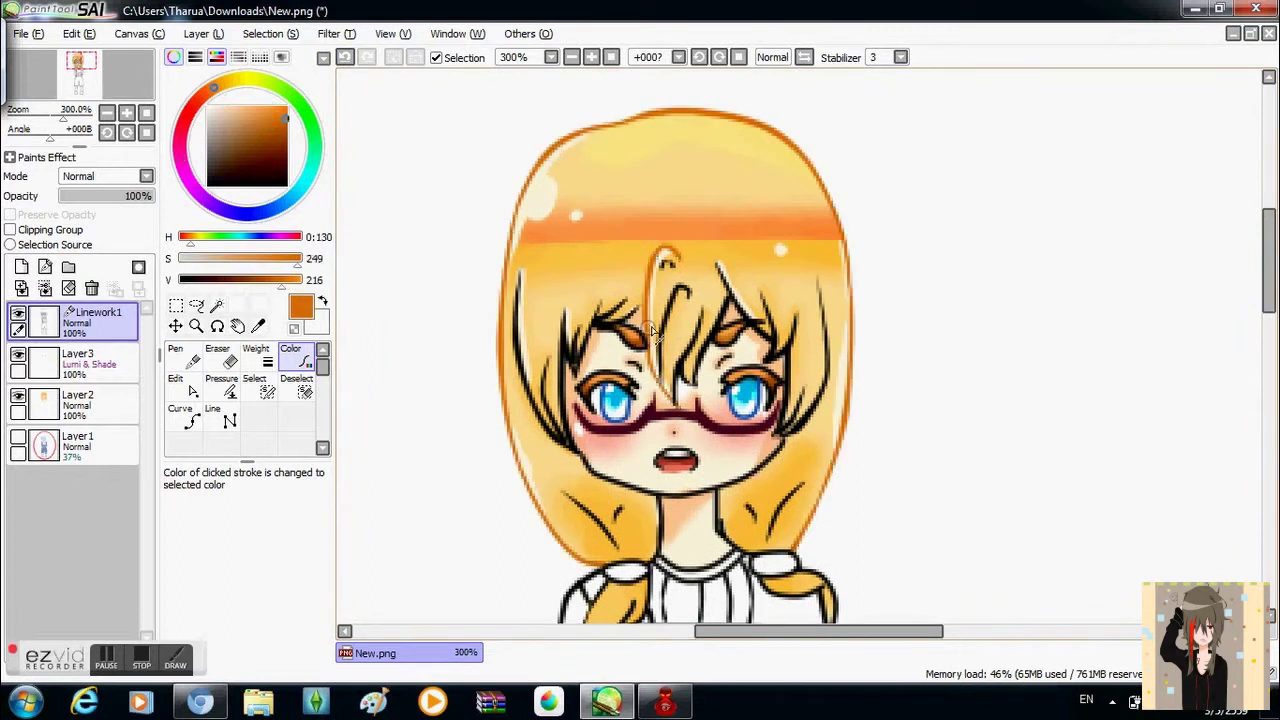
left_click(685, 350)
- Recolour the fringe strands and eyebrow outlines on both sides of the forehead orange
left_click(568, 340)
left_click(610, 315)
left_click(625, 340)
left_click(735, 335)
left_click(748, 318)
left_click(780, 330)
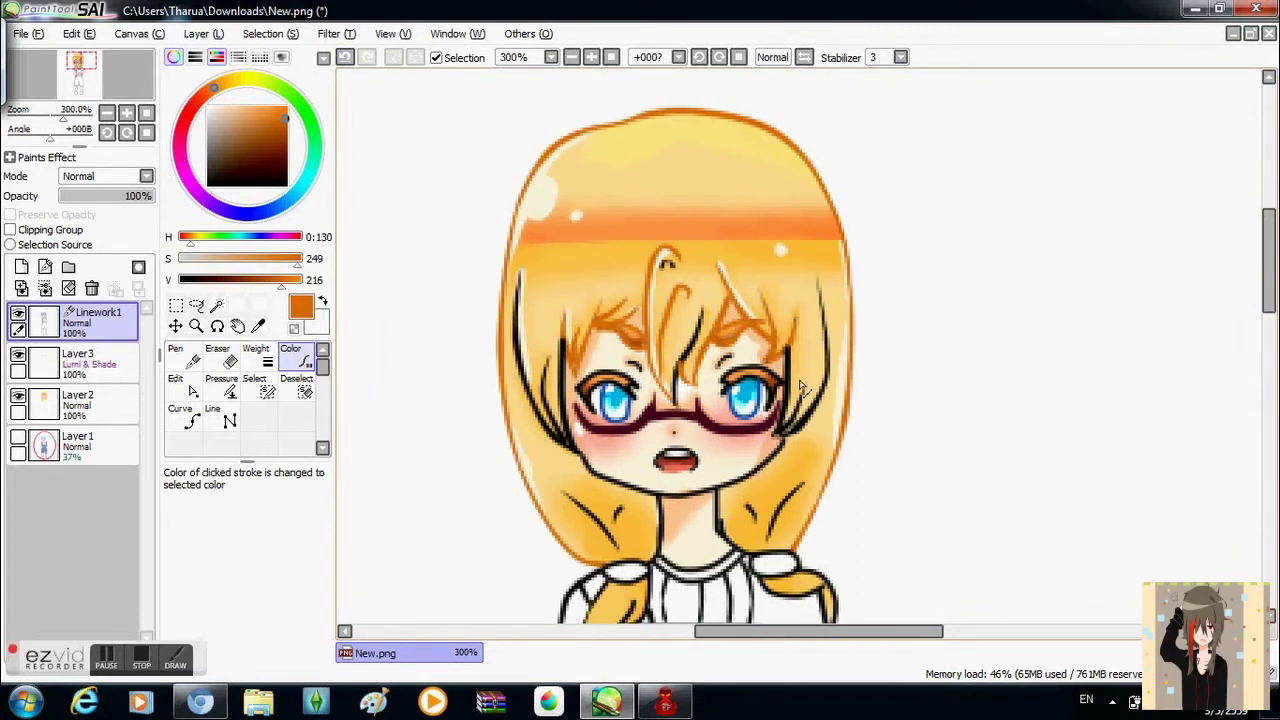
- Recolour the side locks, upper eyelid outlines and remaining fringe strokes orange
left_click(812, 380)
left_click(792, 412)
left_click(555, 400)
left_click(530, 350)
left_click(690, 360)
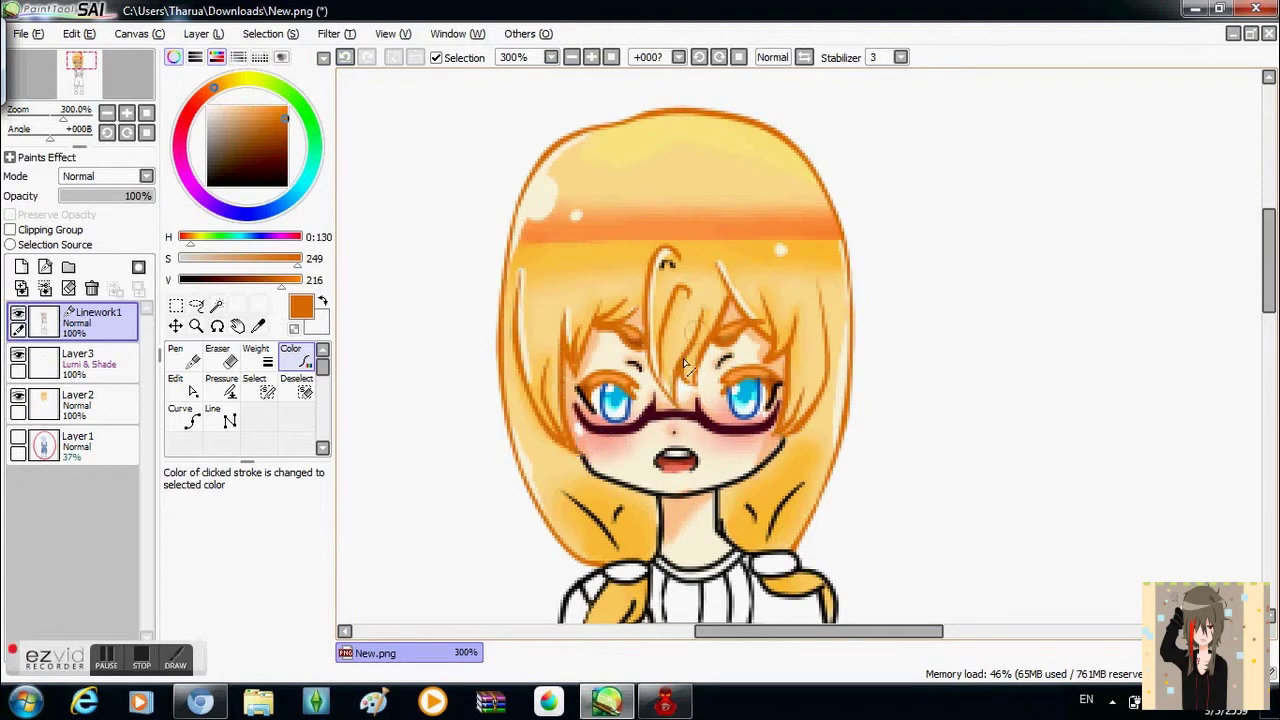
left_click(670, 264)
- Recolour the hair detail strokes beside the neck and the pigtail ends' outlines orange
scroll(700, 380, "down", 3)
left_click(600, 392)
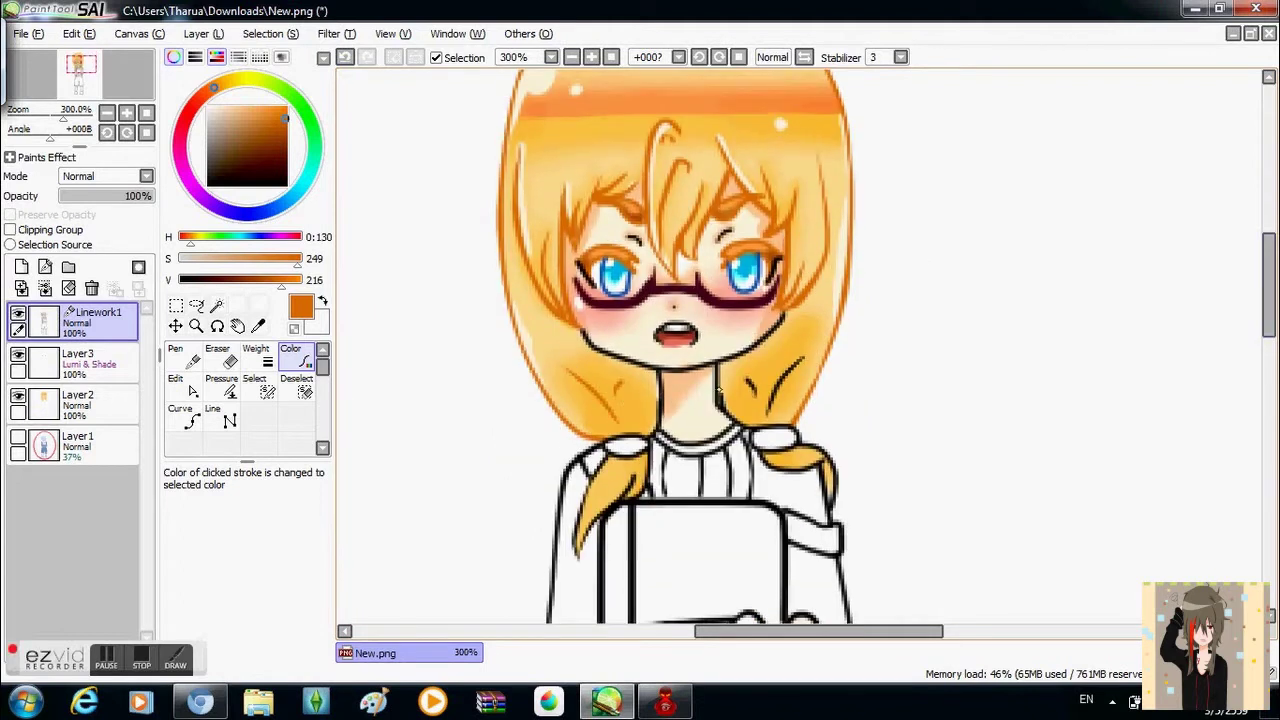
left_click(608, 467)
left_click(642, 470)
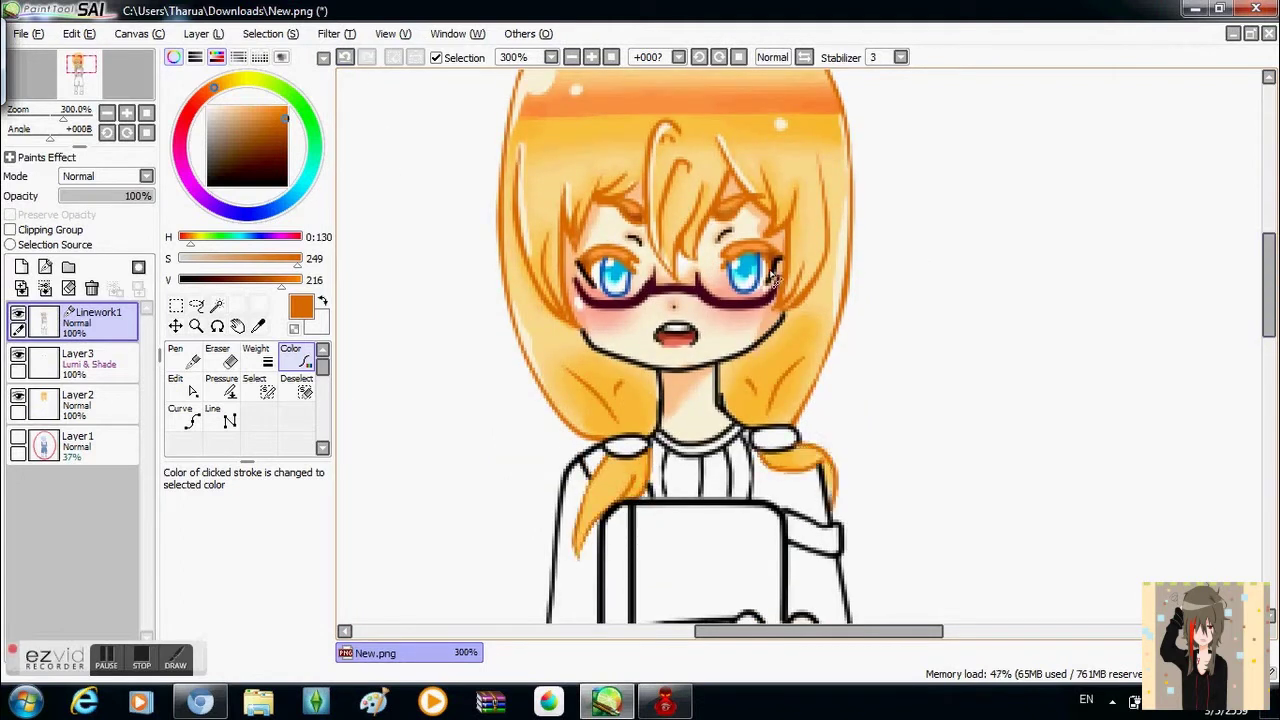
- Recolour the face, neck and hand outlines on Linework1 light orange (S 162, V 243)
left_click(232, 127)
left_click(183, 356)
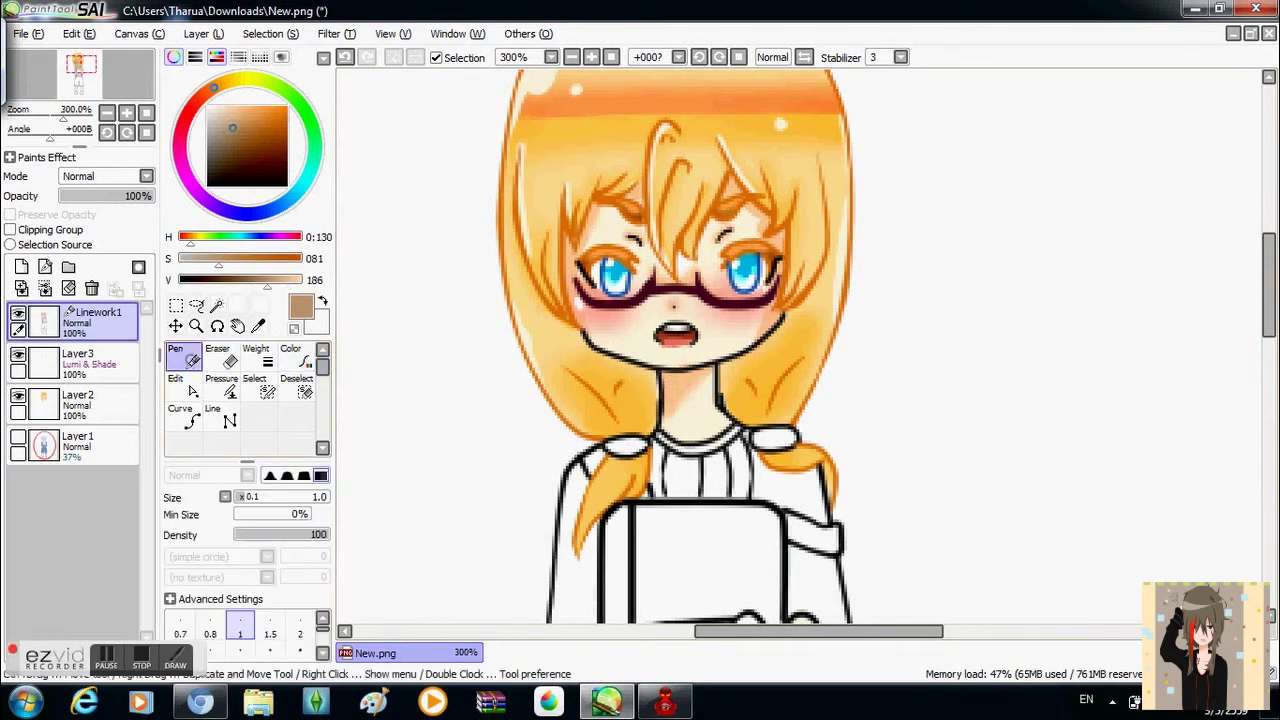
left_click(90, 402)
mouse_move(232, 96)
left_mouse_down()
mouse_move(236, 110)
mouse_move(257, 110)
left_mouse_up()
left_click(98, 318)
left_click(665, 390)
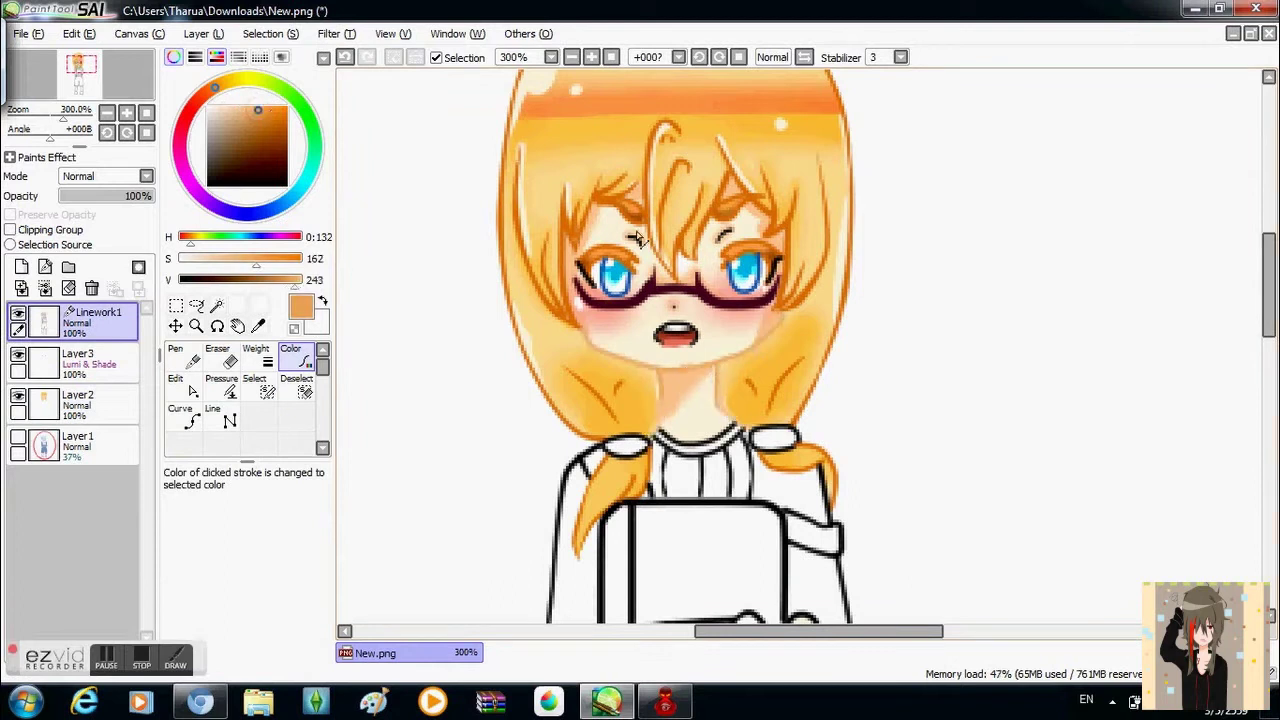
scroll(800, 410, "down", 4)
left_click(798, 410)
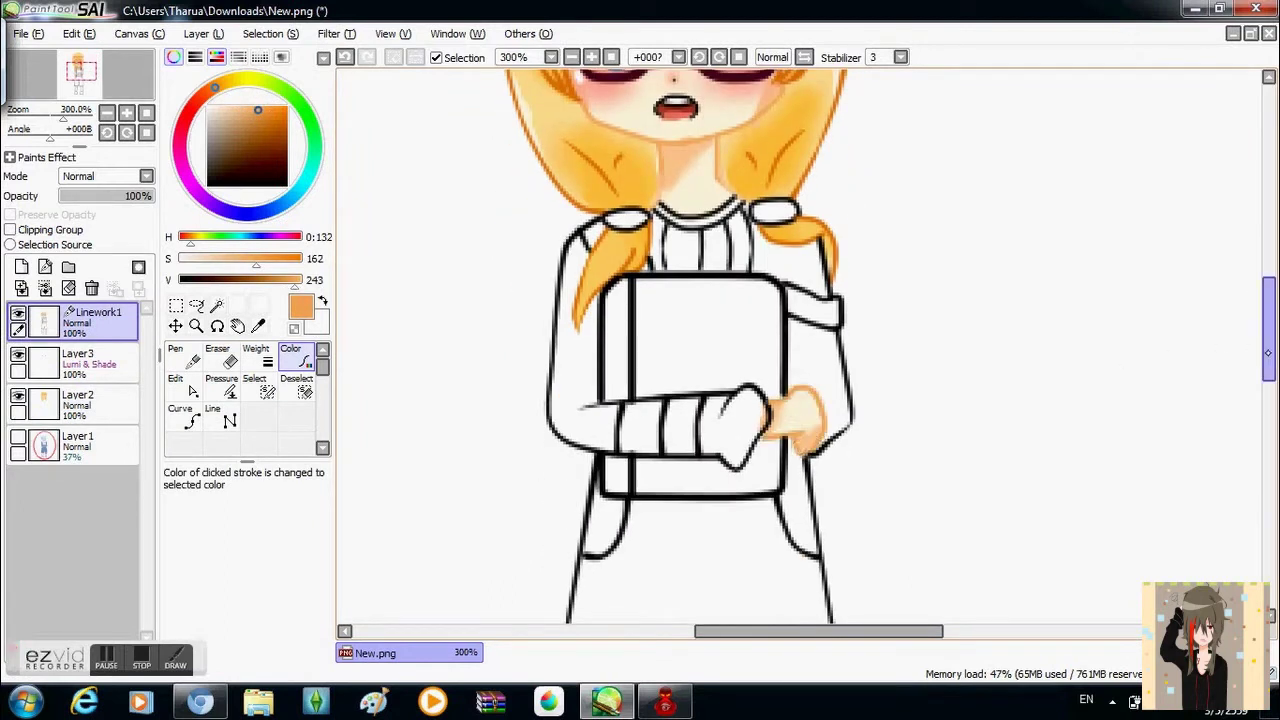
- Select all the ribbed sweater panels above the book with the Magic Wand on Linework1
left_click_drag(1268, 352, 1268, 333)
left_click(217, 305)
left_click(684, 350)
left_click(724, 345)
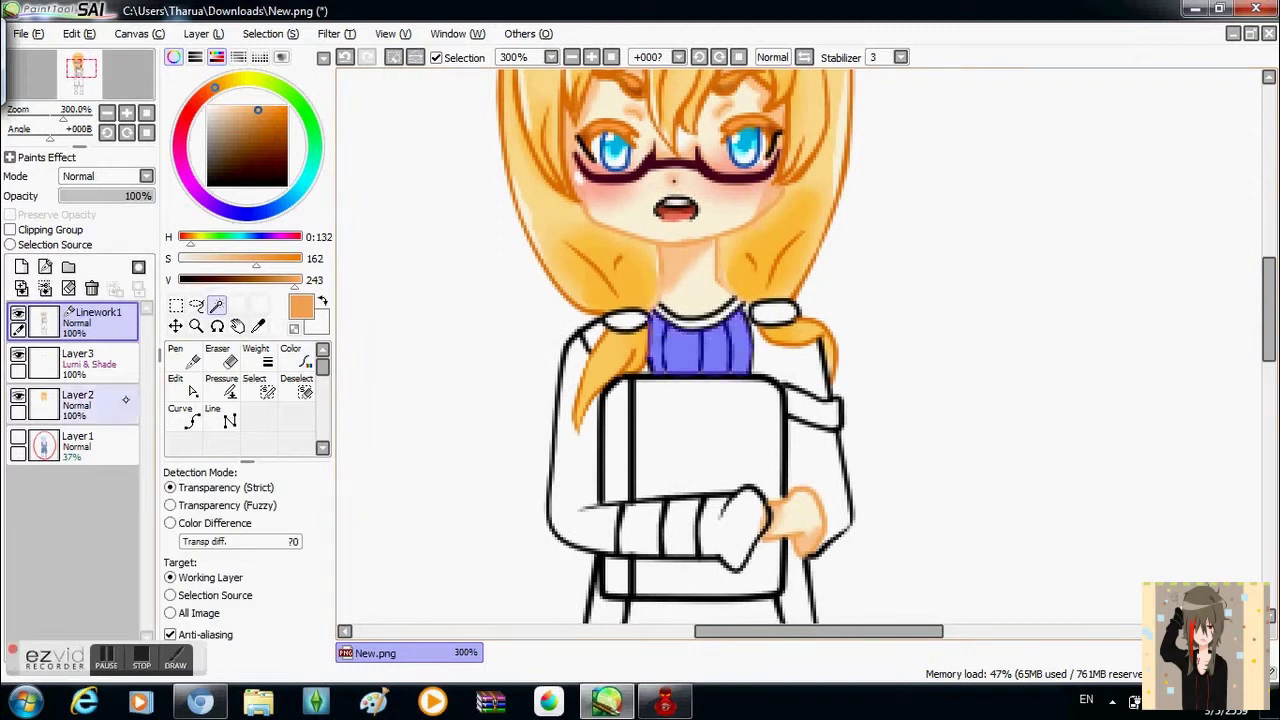
- Fill the selected sweater panels with light pink (S 066, V 249) on Layer2
left_click(77, 400)
mouse_move(213, 87)
left_mouse_down()
mouse_move(188, 113)
mouse_move(250, 104)
mouse_move(228, 108)
left_mouse_up()
left_click(185, 118)
left_click(181, 385)
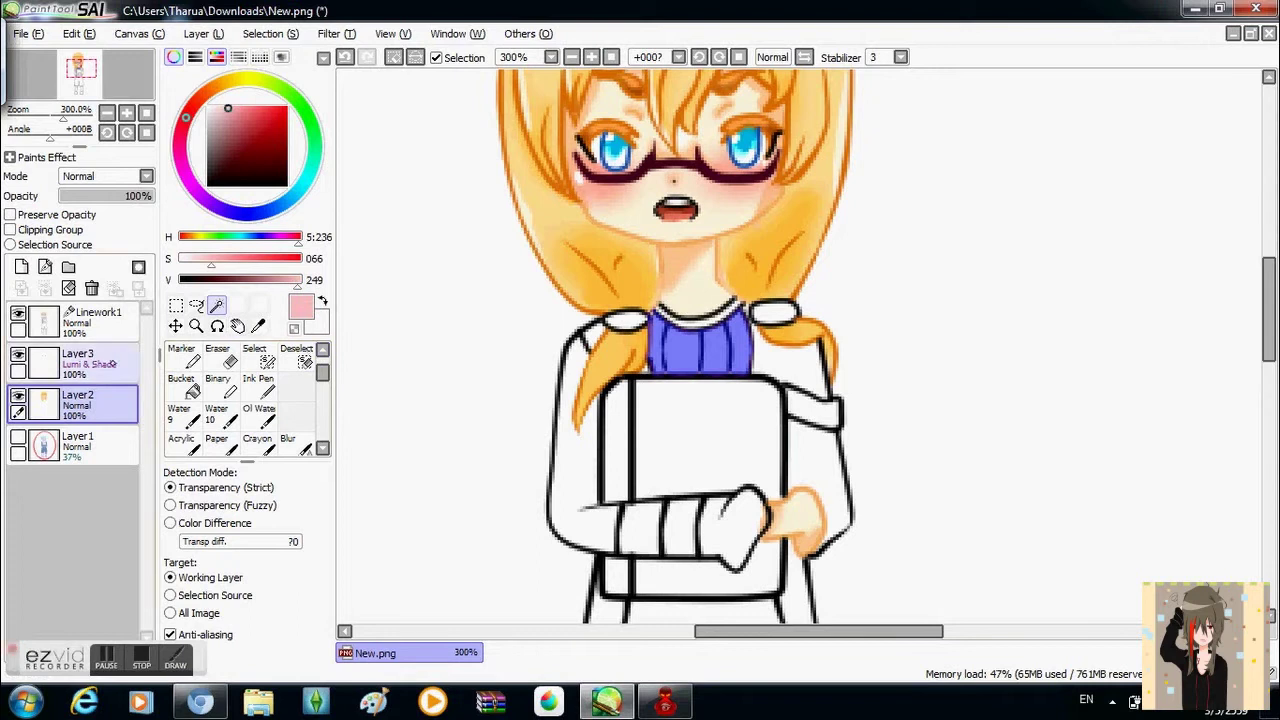
left_click(700, 345)
- Shade the sweater under the collar and along its ribs in darker pink (S 106, V 249), reducing the Pen to size 1.8
left_click(240, 108)
scroll(245, 400, "up", 2)
left_click(181, 356)
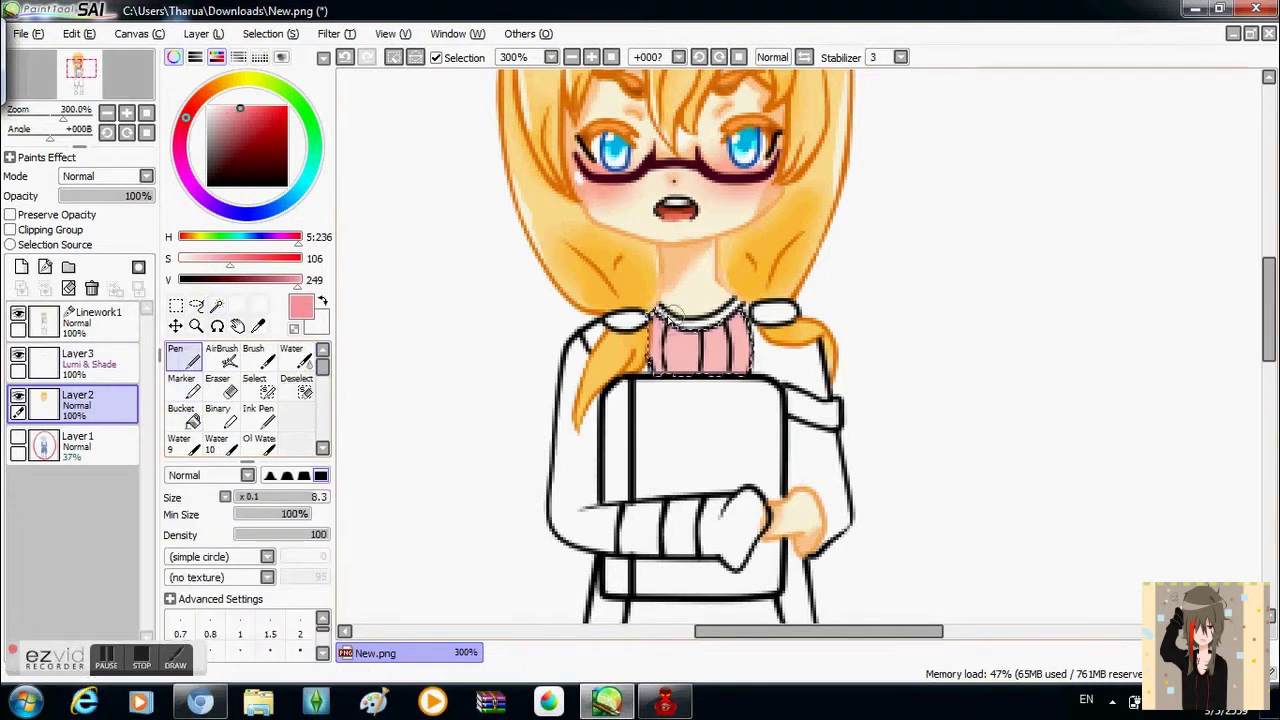
mouse_move(746, 300)
left_mouse_down()
mouse_move(652, 360)
mouse_move(677, 373)
mouse_move(746, 370)
left_mouse_up()
scroll(746, 350, "up", 2)
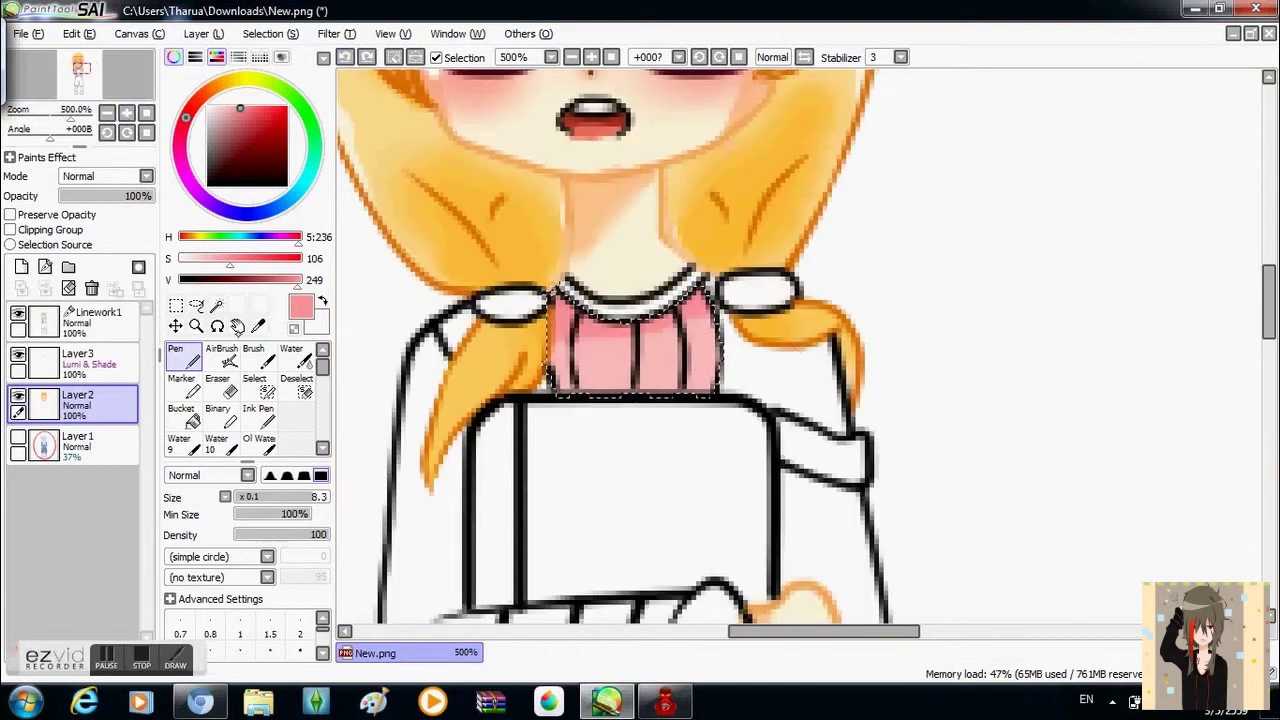
key("bracketleft")
key("bracketleft")
key("bracketleft")
key("bracketleft")
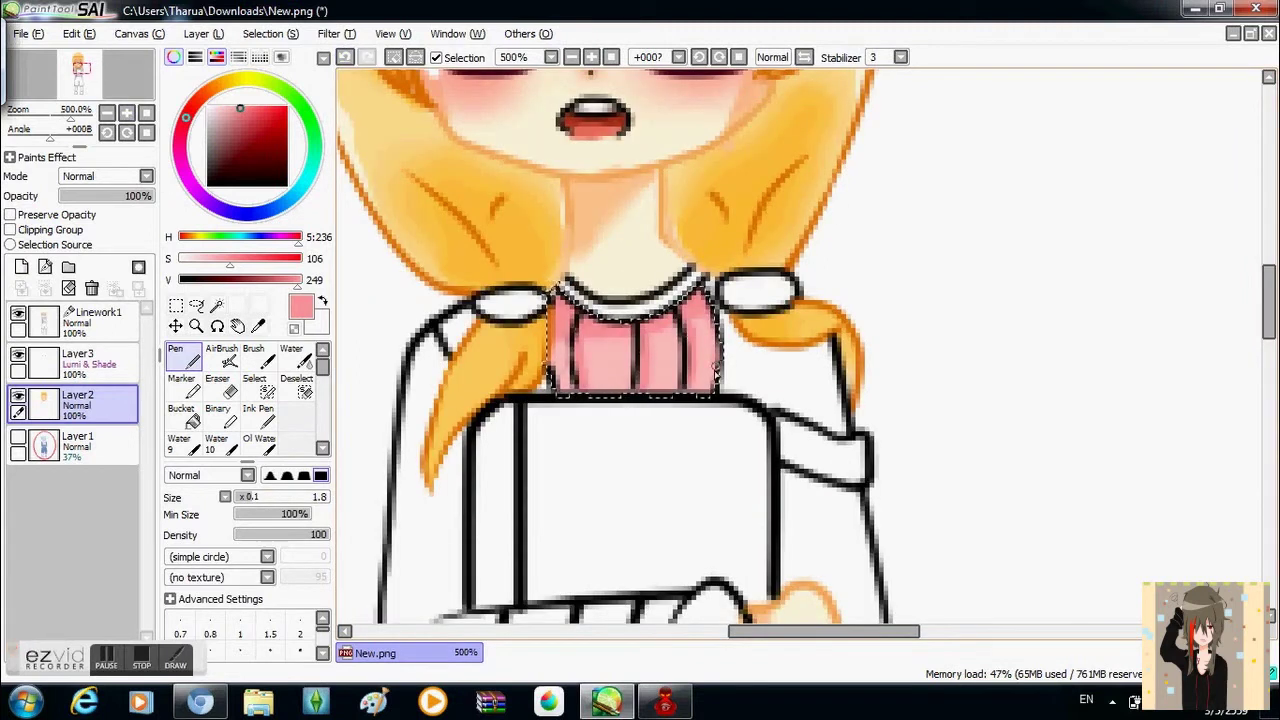
- Blend the sweater shading with Blur at size 1.9 and recolour the sweater and collar lines dark red (S 180, V 159) on Linework1
scroll(326, 380, "down", 2)
scroll(326, 380, "down", 1)
left_click(292, 390)
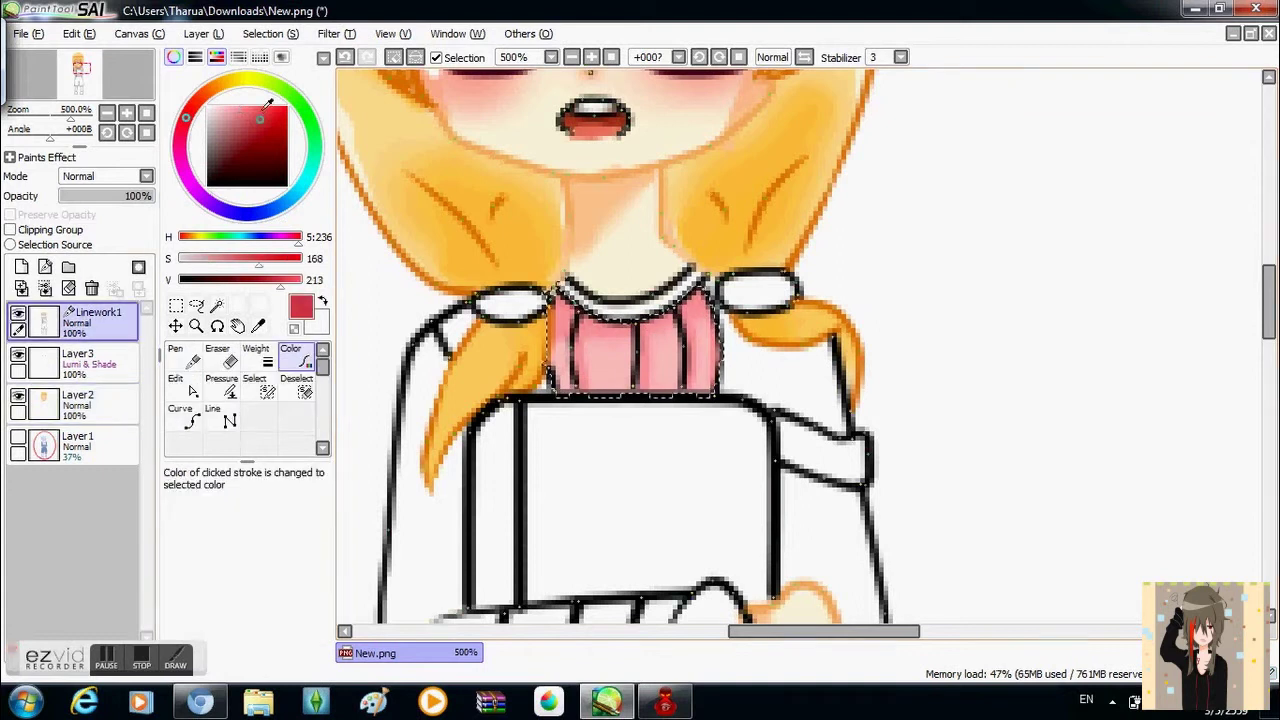
left_click(551, 290)
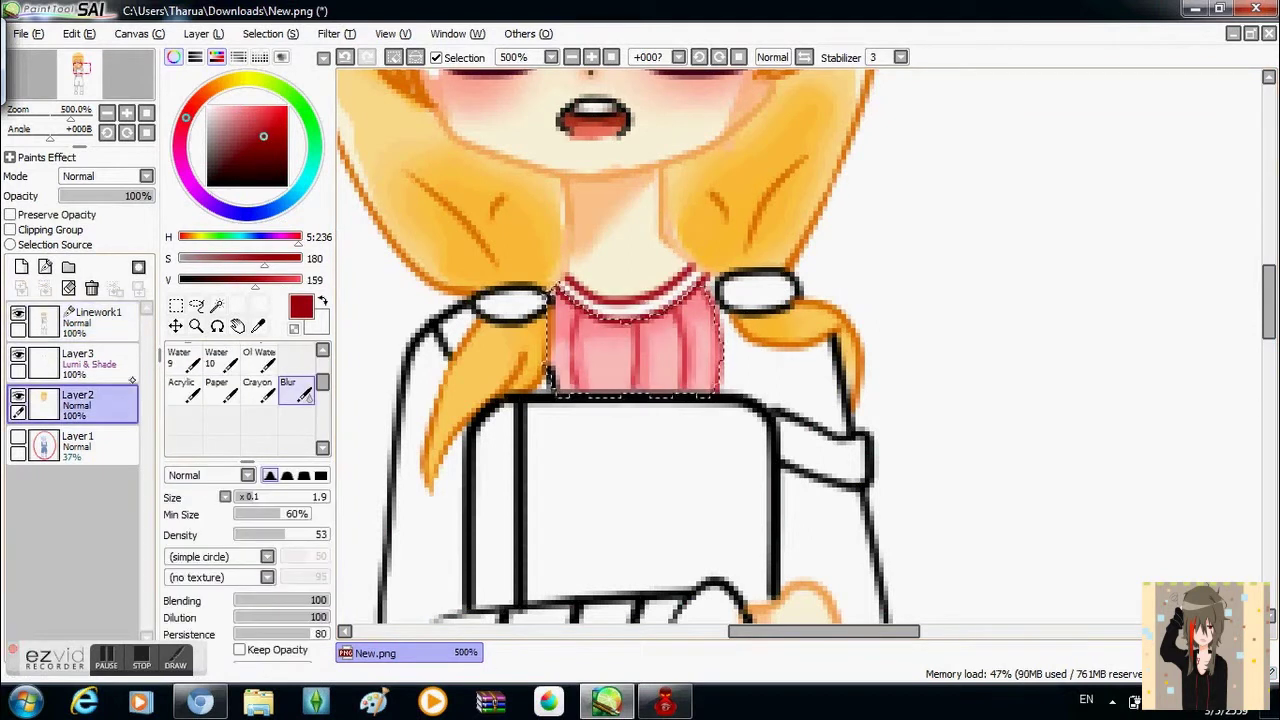
scroll(250, 390, "up", 3)
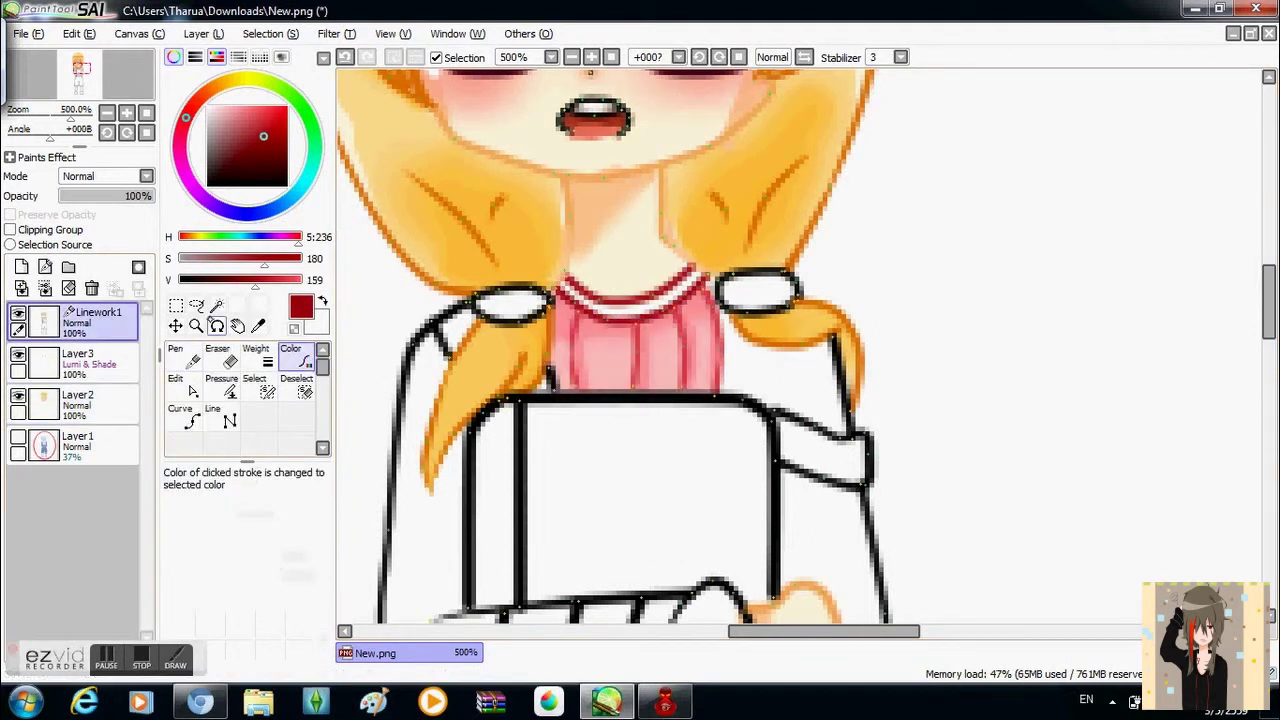
- Select the collar band with the Magic Wand on Linework1 and paint it red on Layer2 with the Pen at size 4.7
left_click(217, 305)
left_click(614, 311)
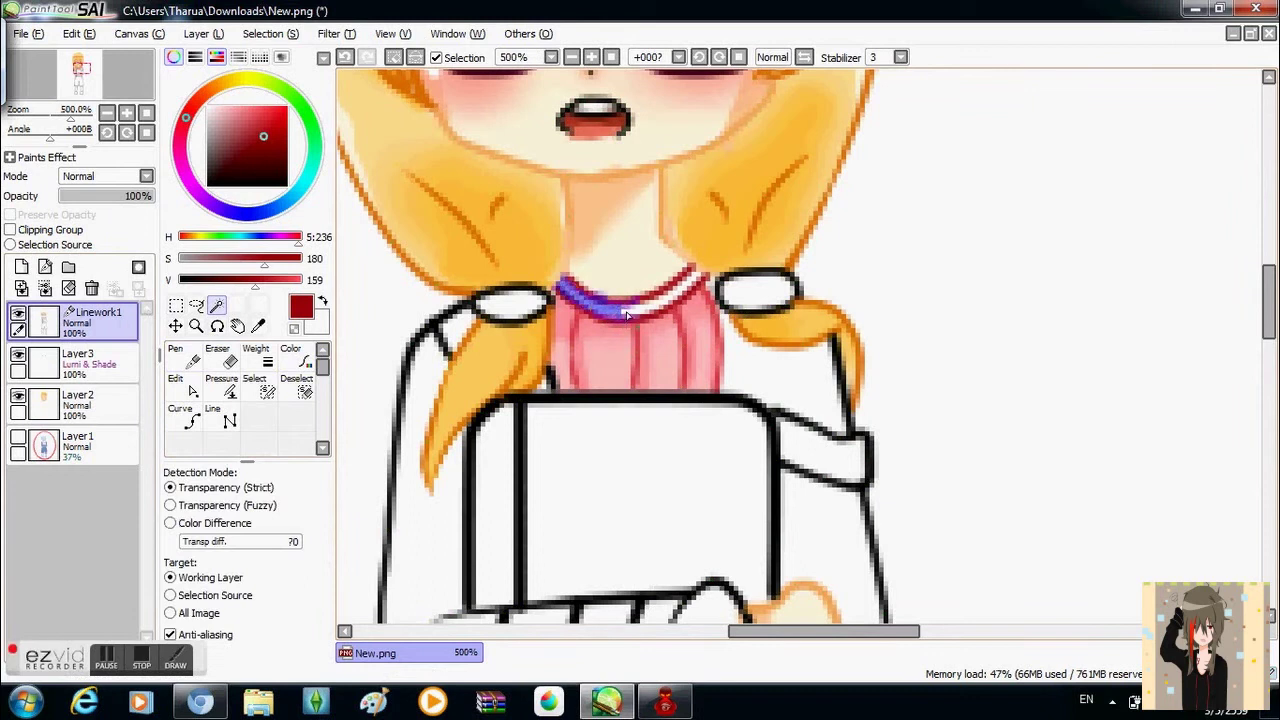
left_click(78, 400)
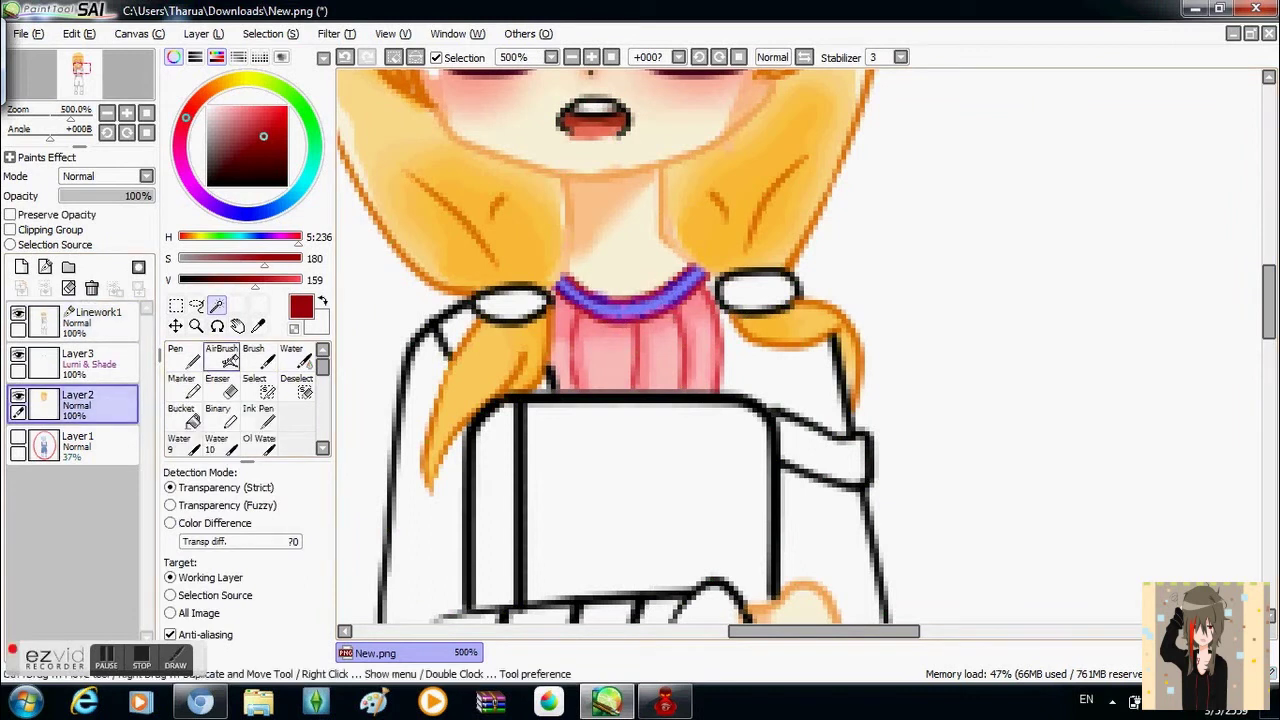
left_click(177, 356)
key("minus")
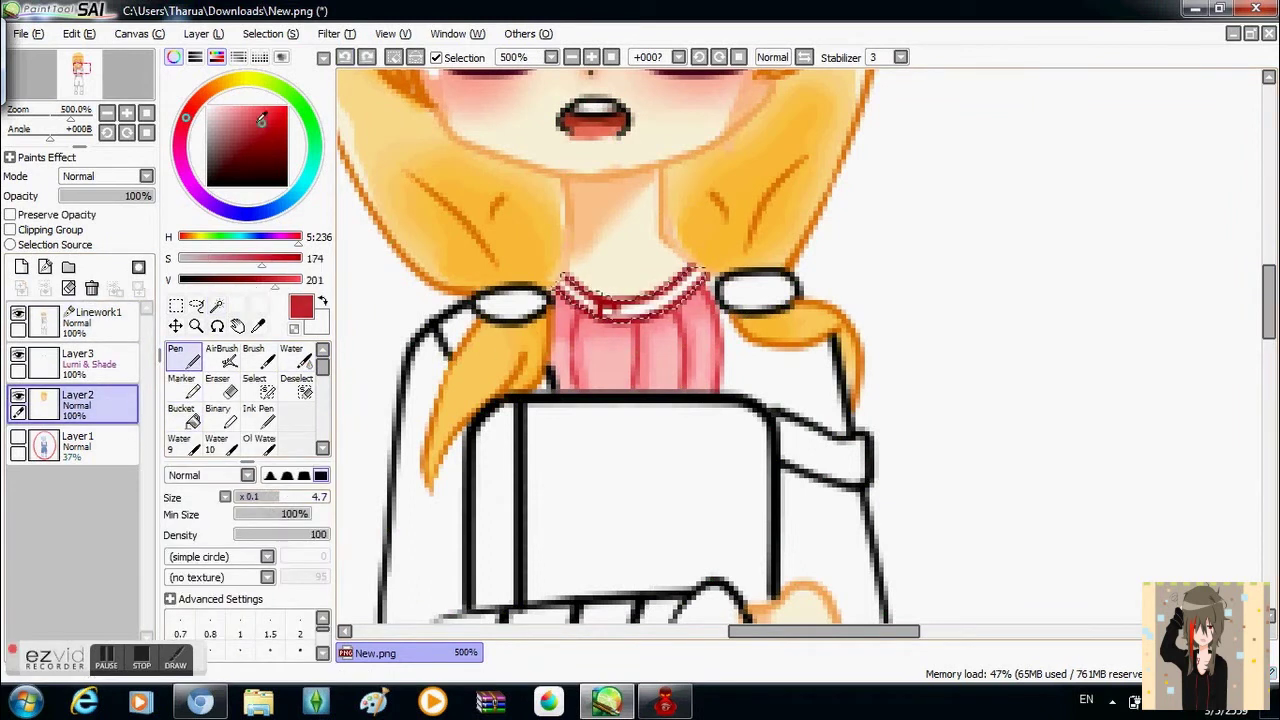
key("minus")
key("minus")
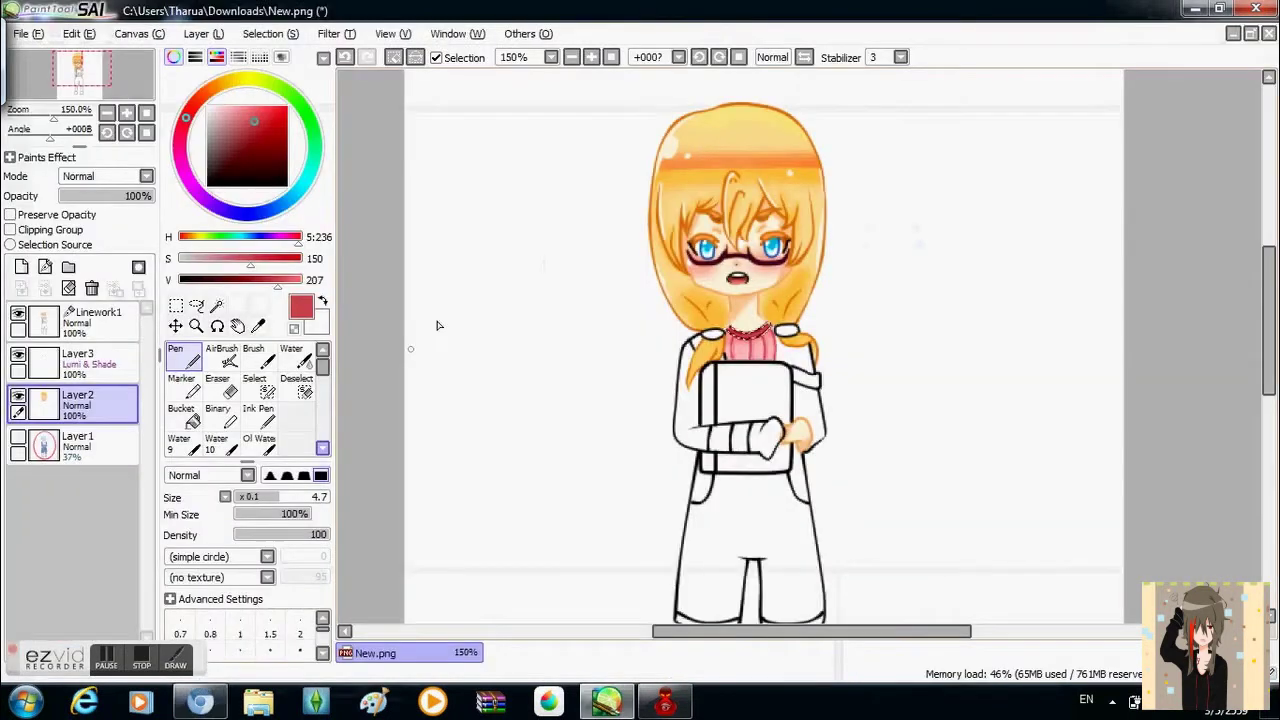
key("plus")
left_click(296, 385)
- Select both hair ties with the Magic Wand on the Linework1 layer
left_click(217, 305)
left_click(80, 320)
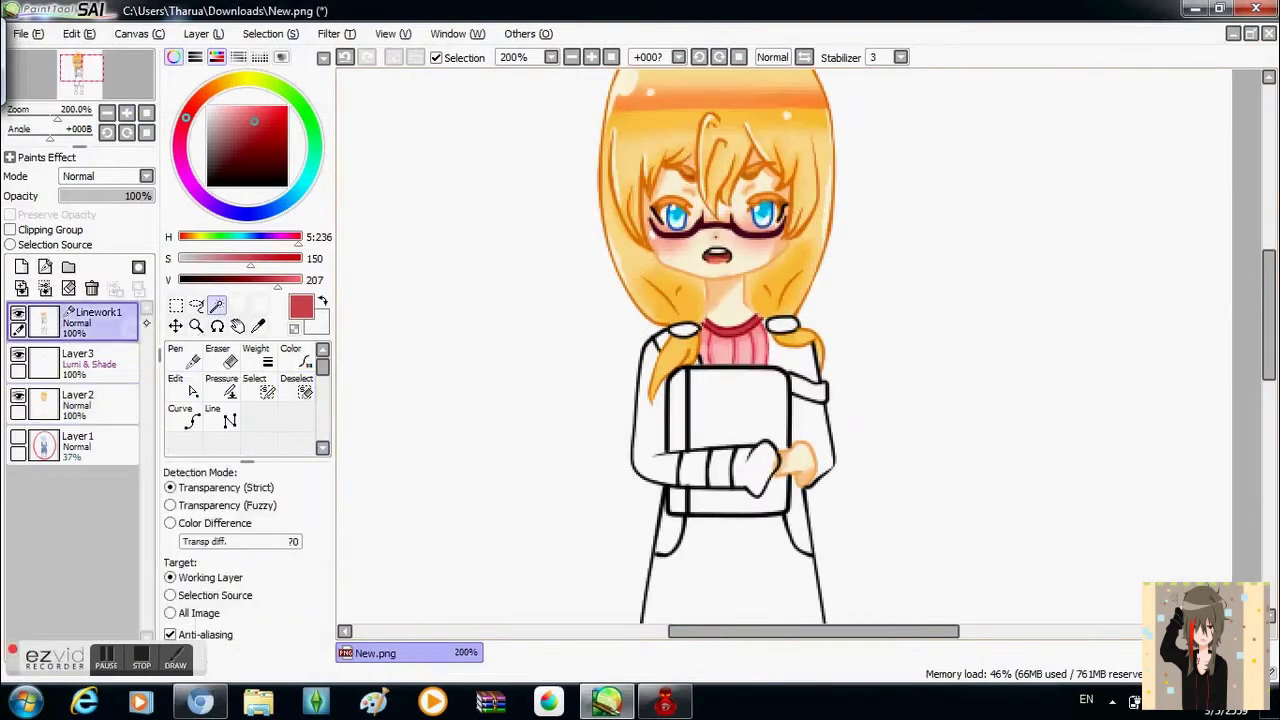
left_click(683, 330)
- Paint both hair ties magenta on Layer2 with the Pen at size 10.0 and shade them darker purple (S 150, V 150)
left_click(283, 237)
left_click(90, 402)
left_click(176, 355)
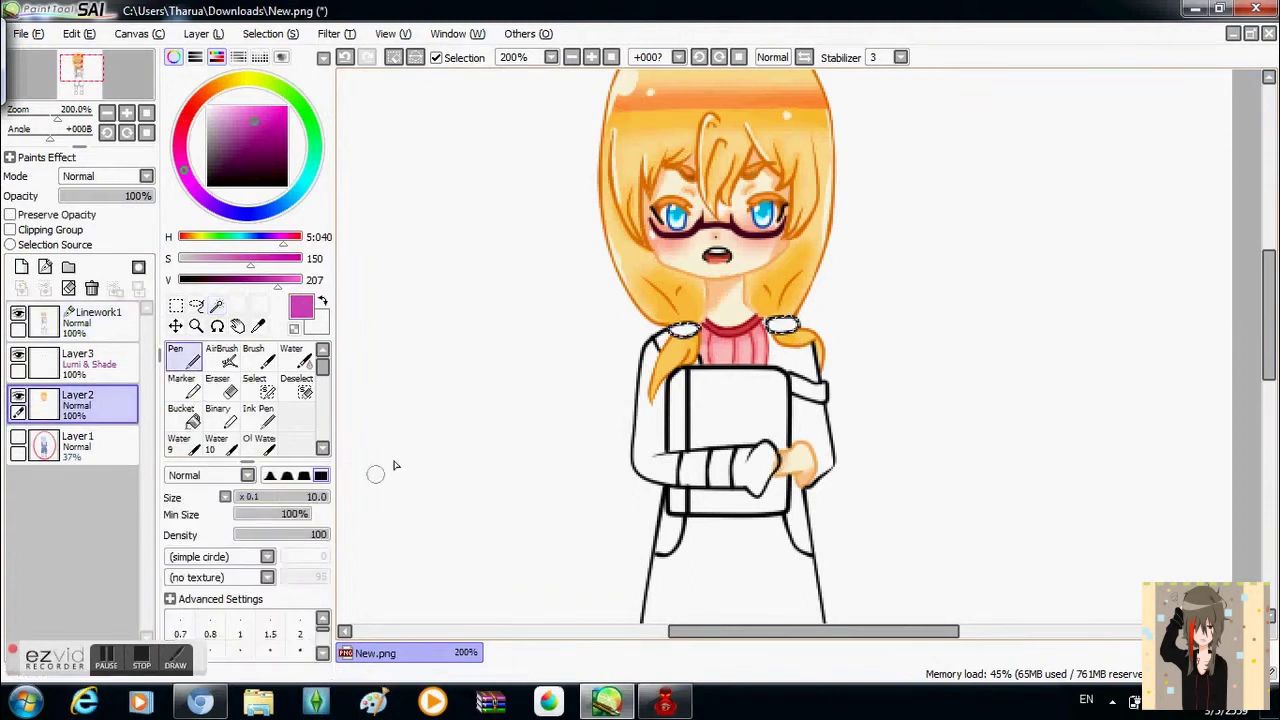
key("plus")
key("plus")
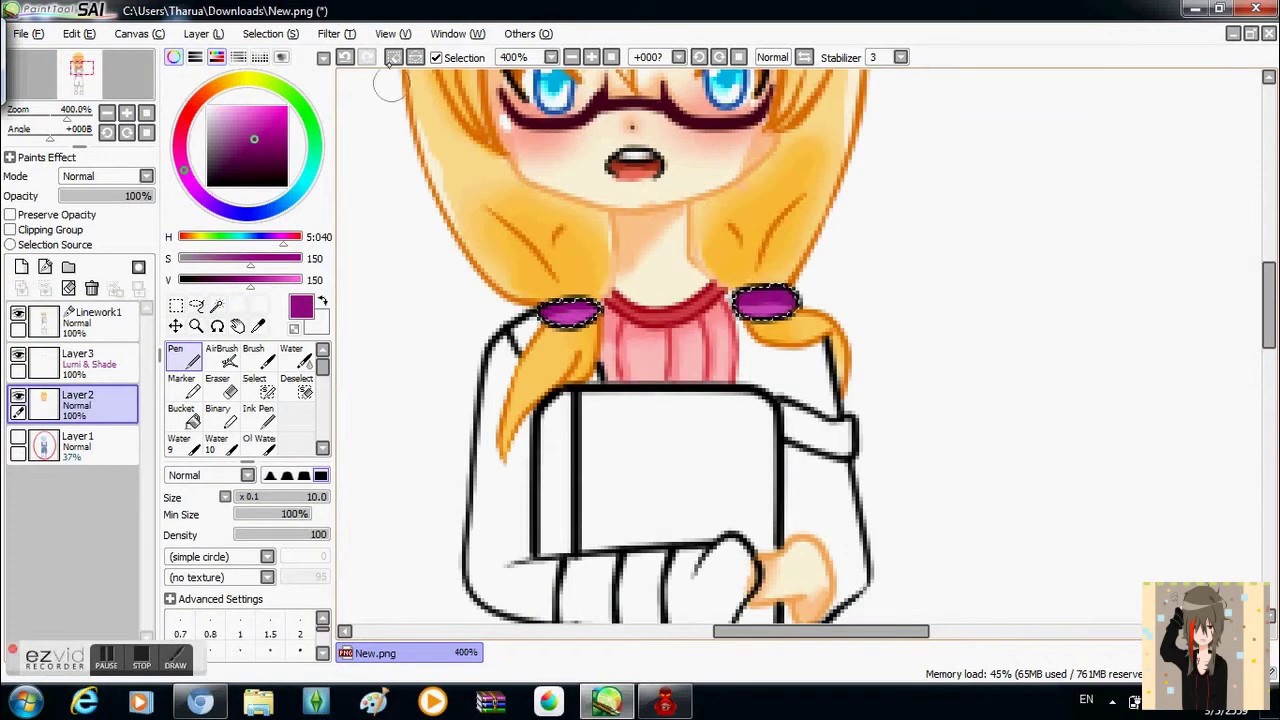
- Blend the hair ties with Blur at size 3.1 and add light magenta and near-white highlights with the Pen at size 6.9
key("b")
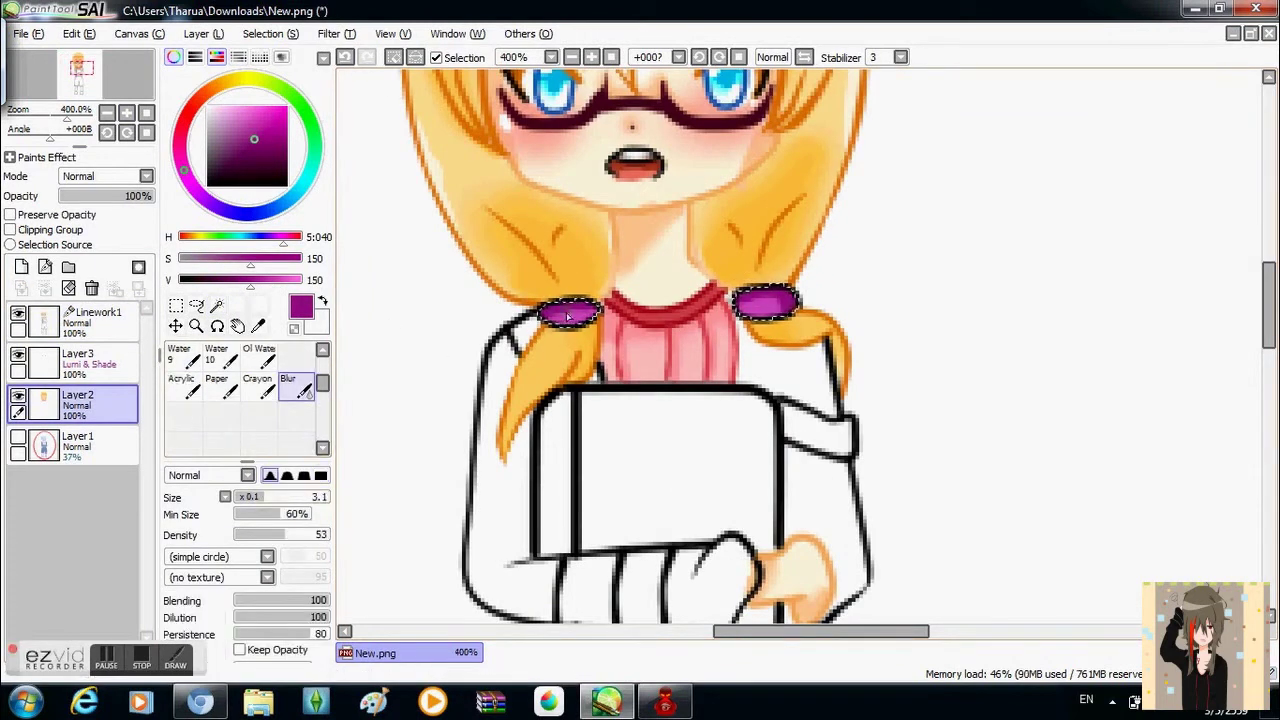
left_click_drag(250, 280, 292, 280)
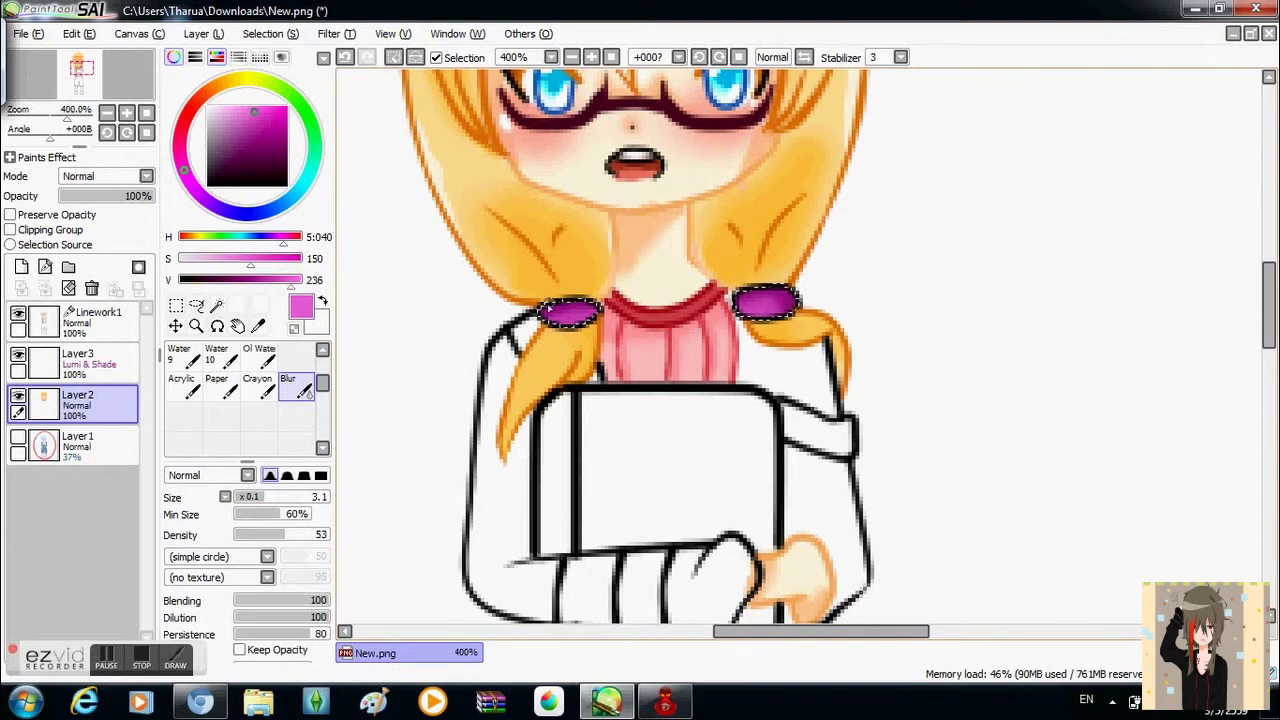
key("n")
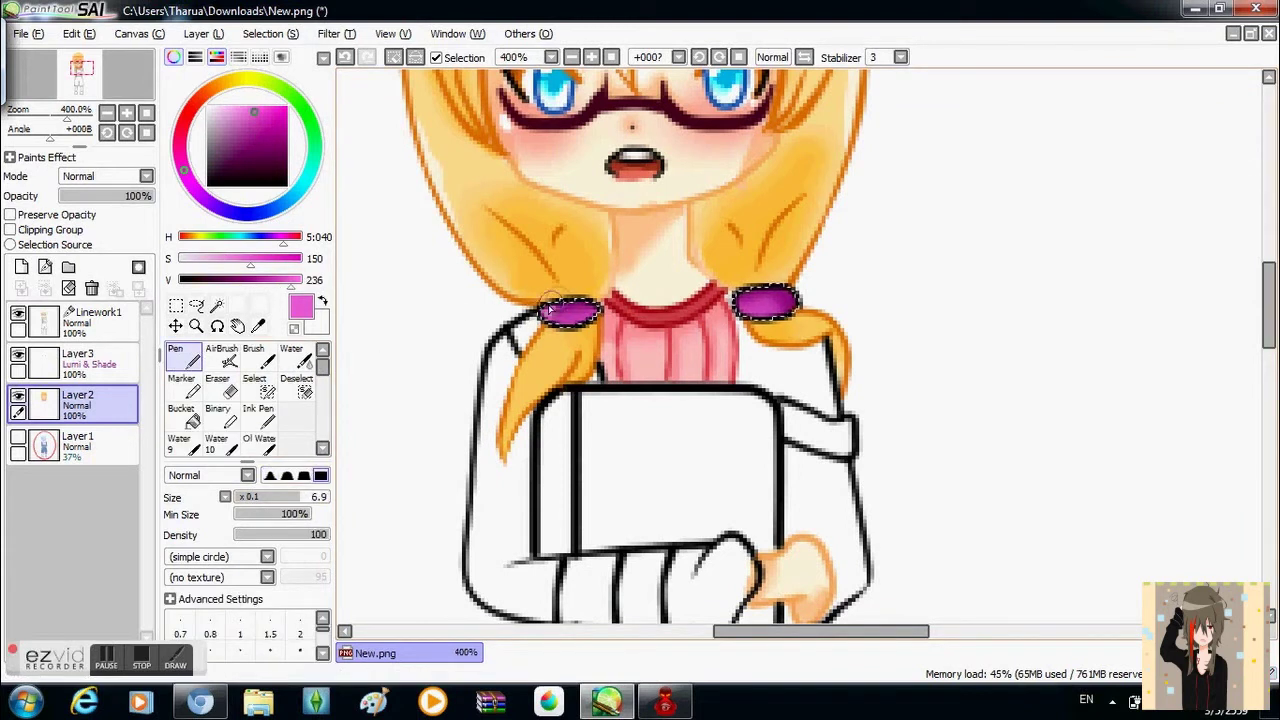
key("b")
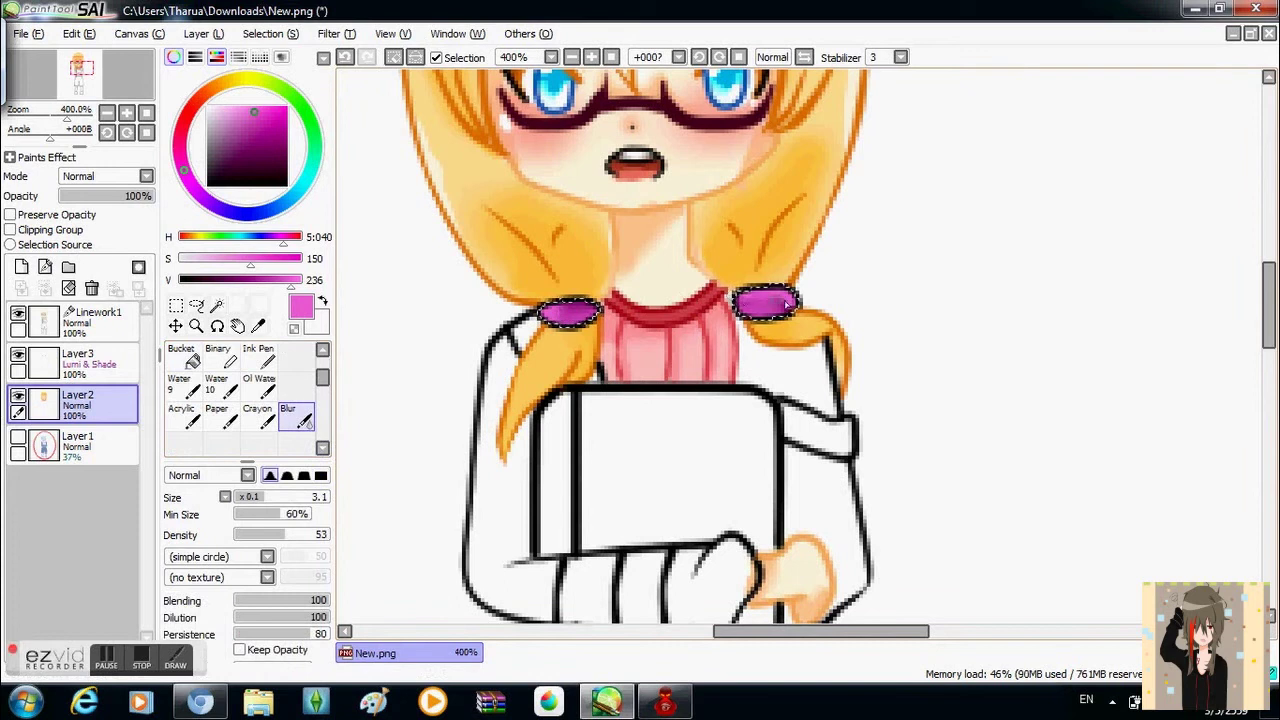
left_click(551, 305, "alt")
key("n")
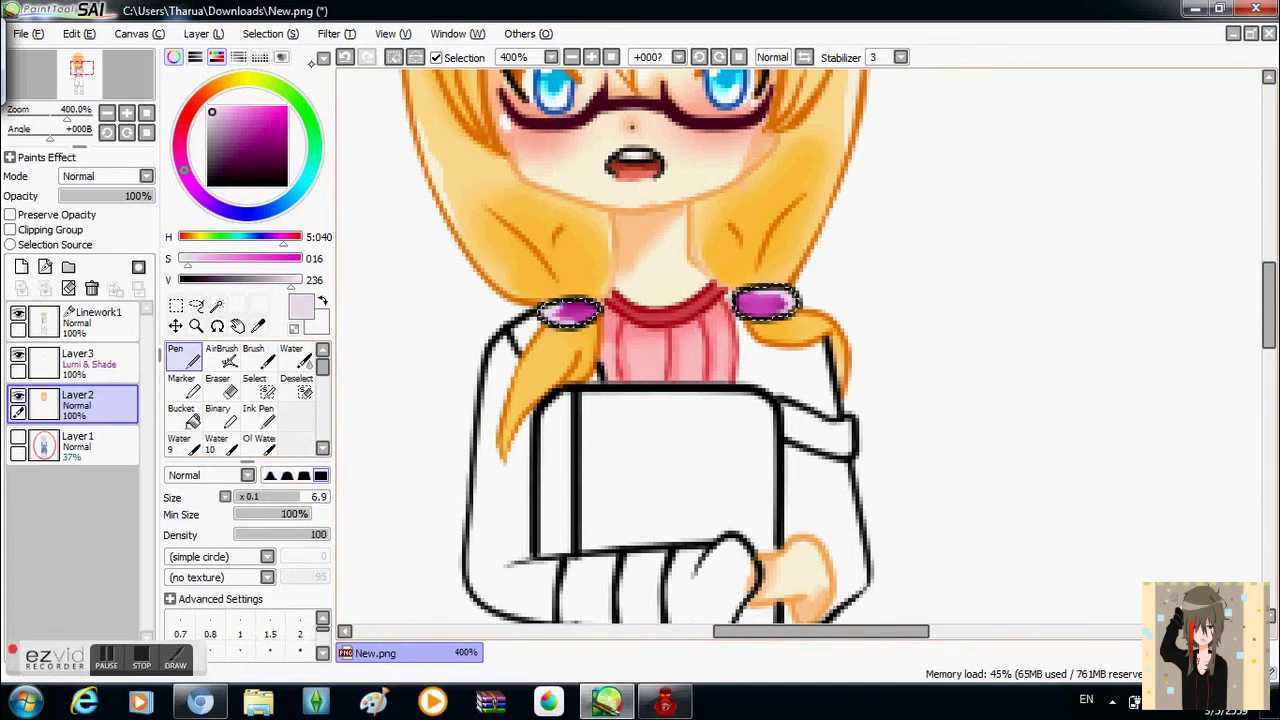
- Clear the selection and recolour the hair ties' outlines on Linework1 dark purple (S 063, V 075)
scroll(716, 322, "down", 2)
key("d")
left_click(98, 316)
left_click(684, 332, "alt")
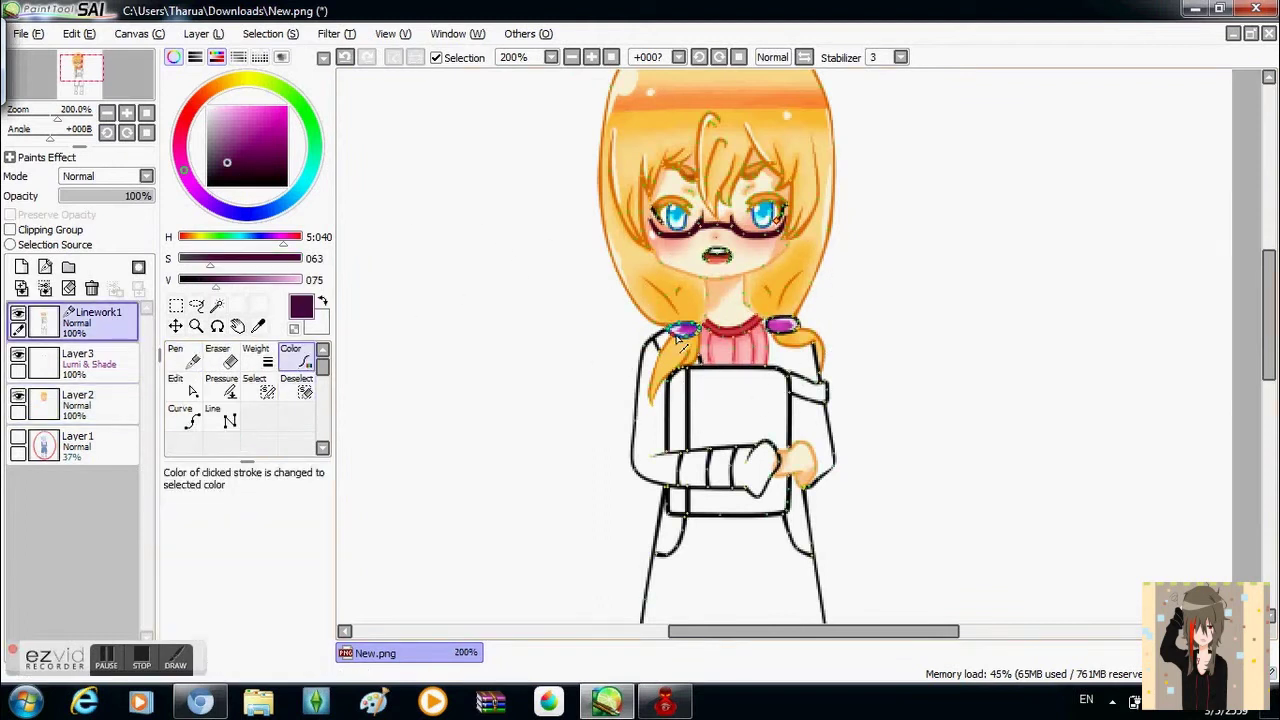
- Recolour the jacket, sleeve and trouser outlines on Linework1 dark navy blue (S 063, V 066)
scroll(697, 300, "up", 1)
left_click(697, 300, "alt")
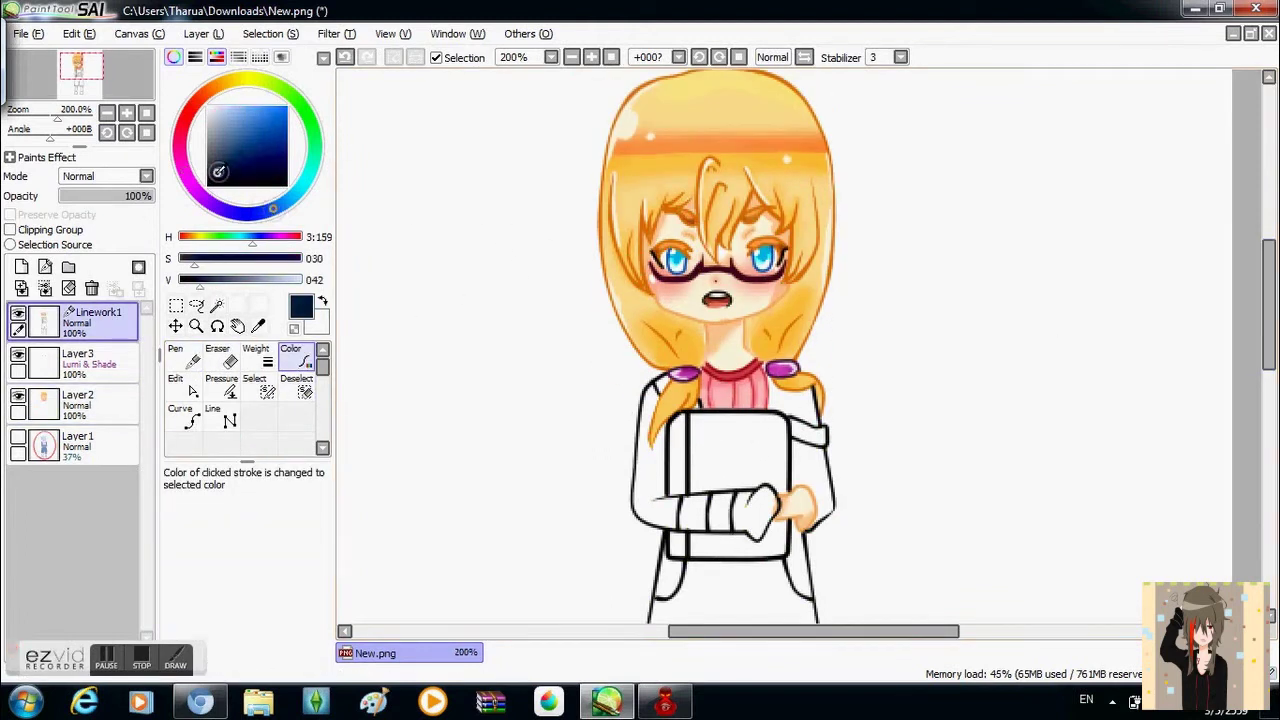
scroll(651, 401, "down", 2)
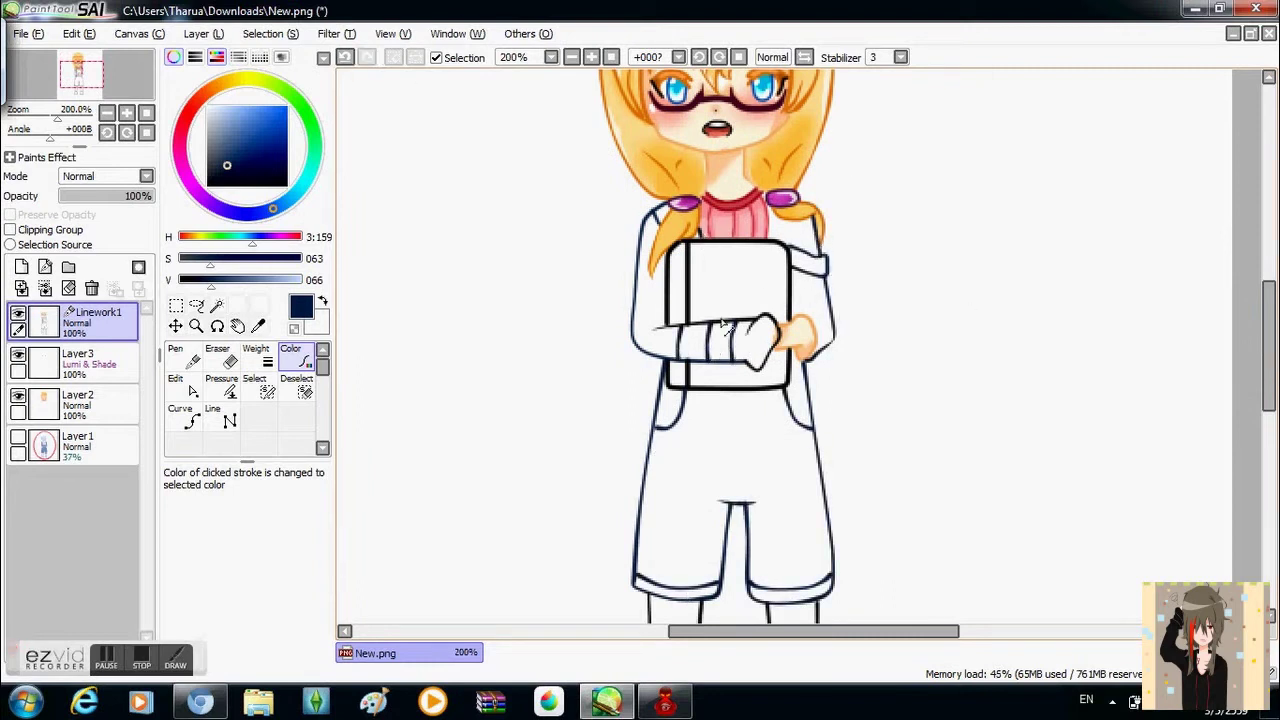
scroll(742, 330, "up", 2)
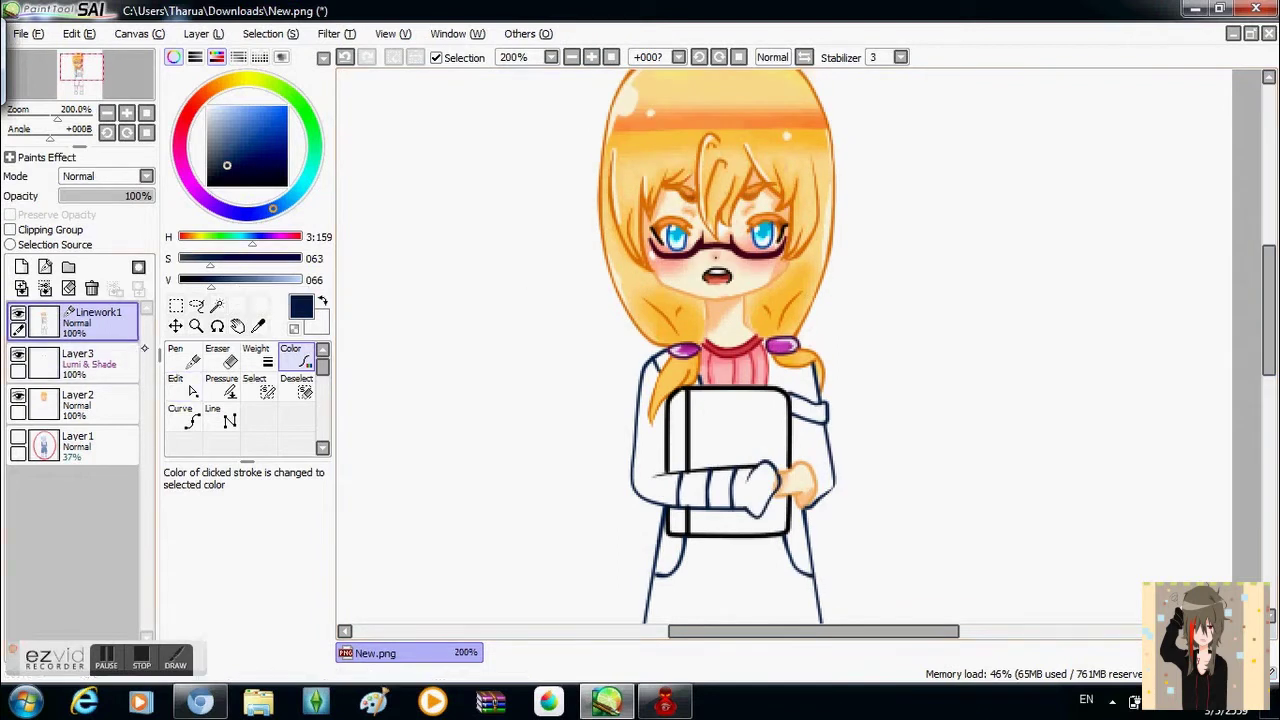
- Fill the blank sweater area below the right hair tie pink (S 065, V 249) on Layer2 and shade it (S 105, V 249) at Pen size 6.9
left_click(216, 305)
left_click(785, 375)
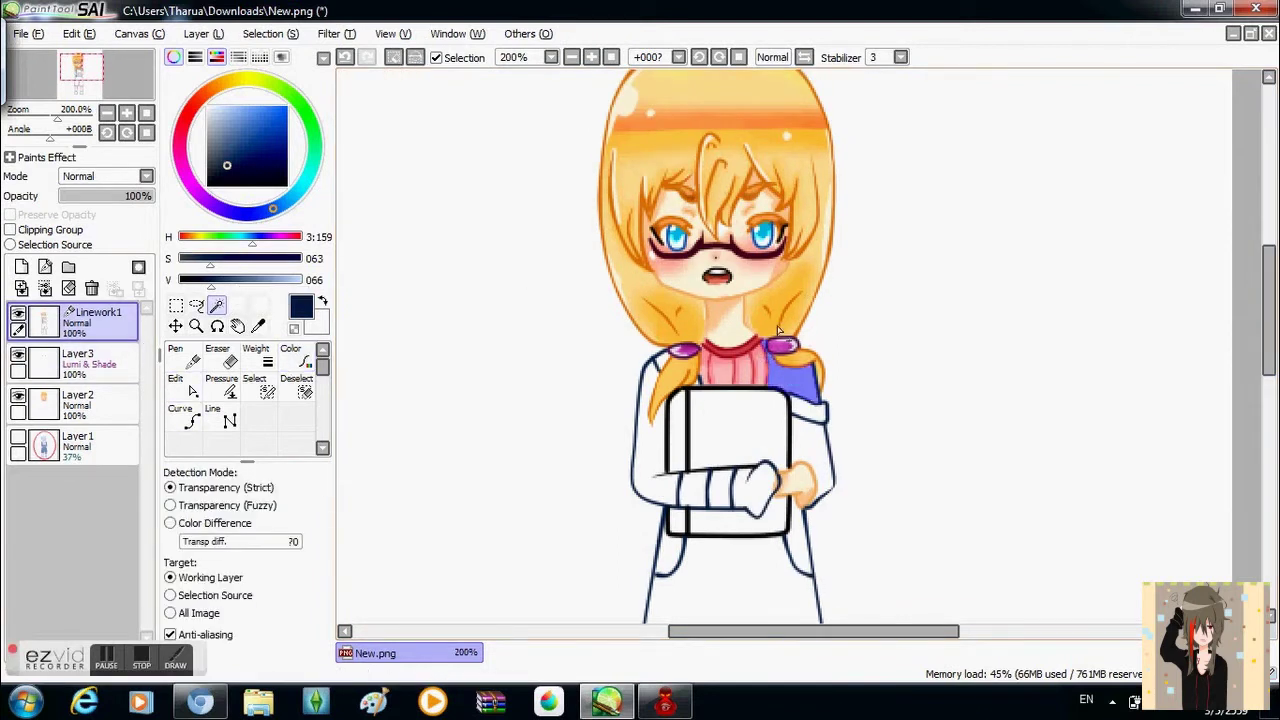
left_click(725, 362, "alt")
left_click(77, 400)
left_click(181, 415)
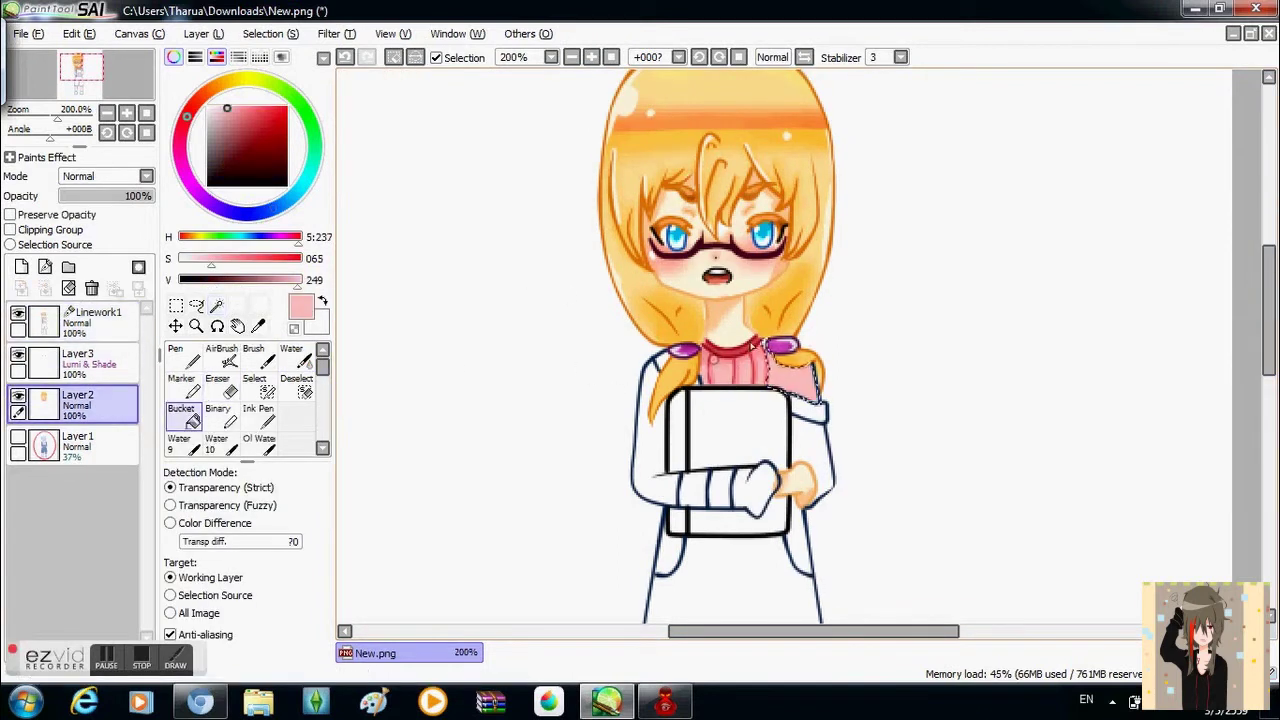
key("n")
left_click(715, 362, "alt")
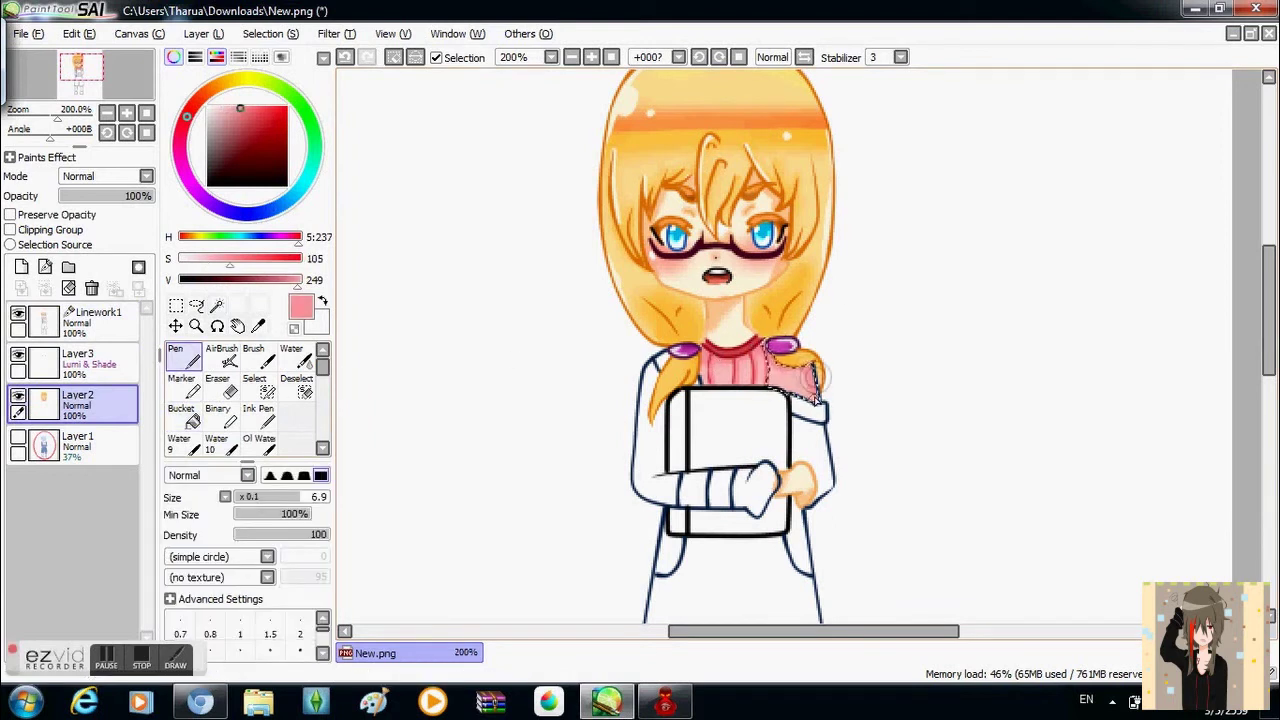
- Draw vertical rib lines on the newly filled sweater area in red (S 161, V 217) with the Pen at size 2
scroll(712, 368, "up", 3)
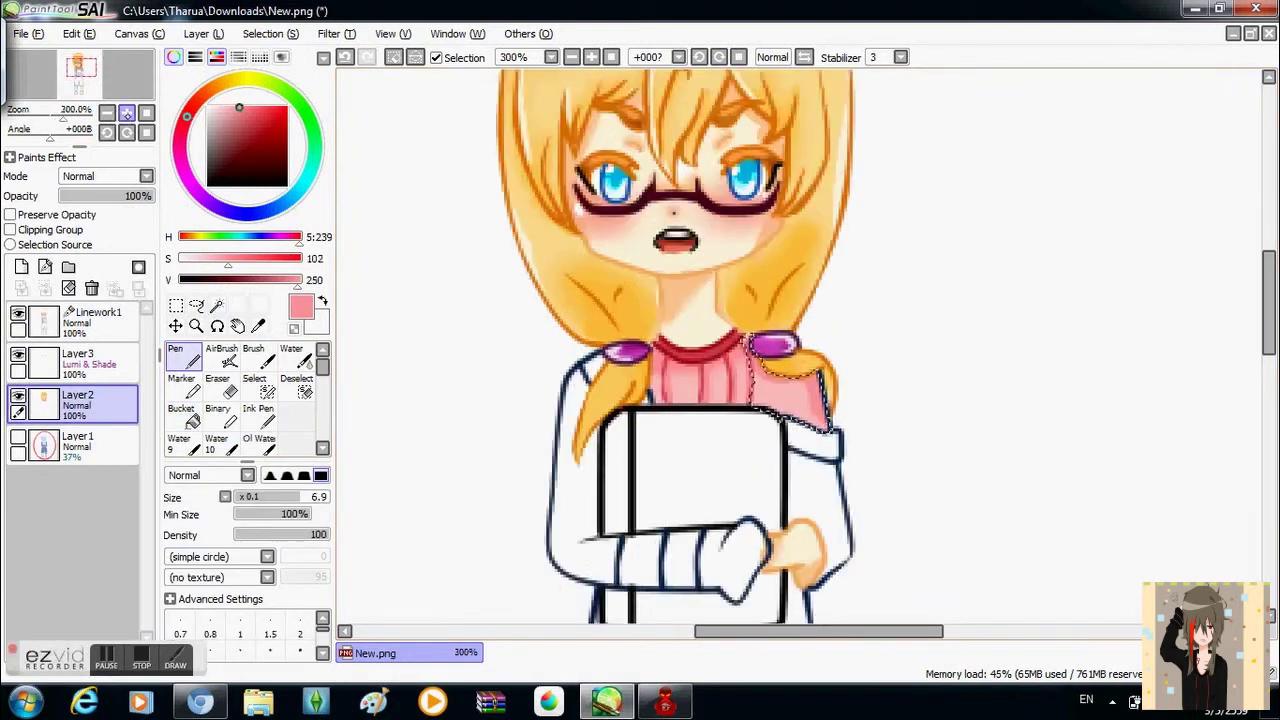
left_click(557, 377, "alt")
key("bracketleft")
key("bracketleft")
key("bracketleft")
key("bracketleft")
left_click_drag(750, 378, 752, 446)
key("ctrl+z")
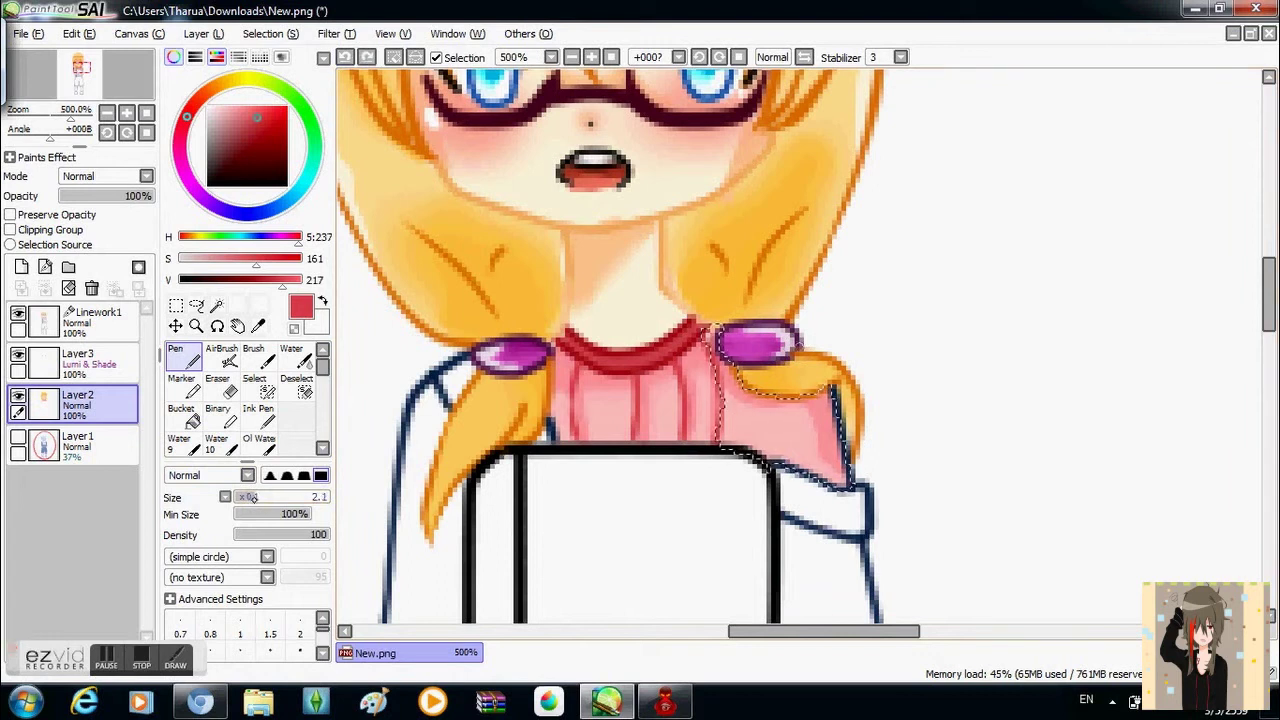
left_click(299, 633)
left_click_drag(760, 395, 762, 440)
left_click_drag(806, 400, 812, 450)
key("ctrl+z")
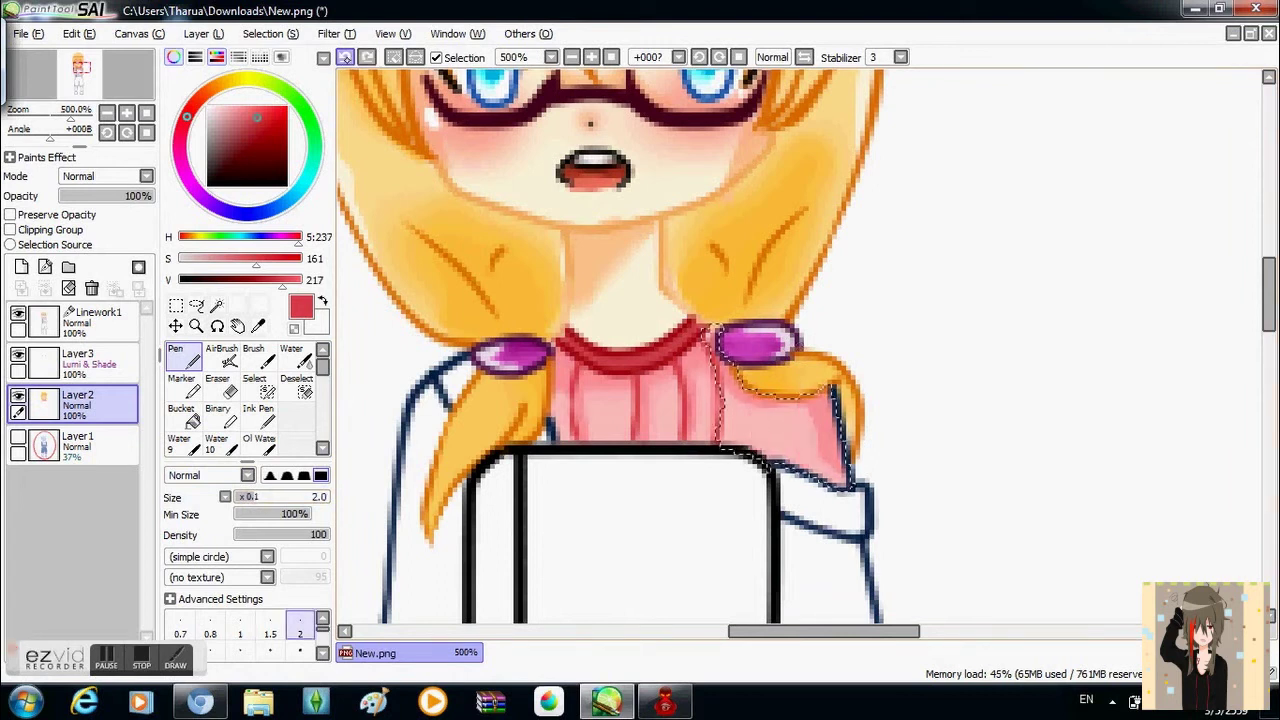
left_click_drag(767, 400, 770, 438)
- Shade beside the new sweater ribs in medium pink (S 105, V 249) with the Pen at size 2.0
left_click(813, 405, "alt")
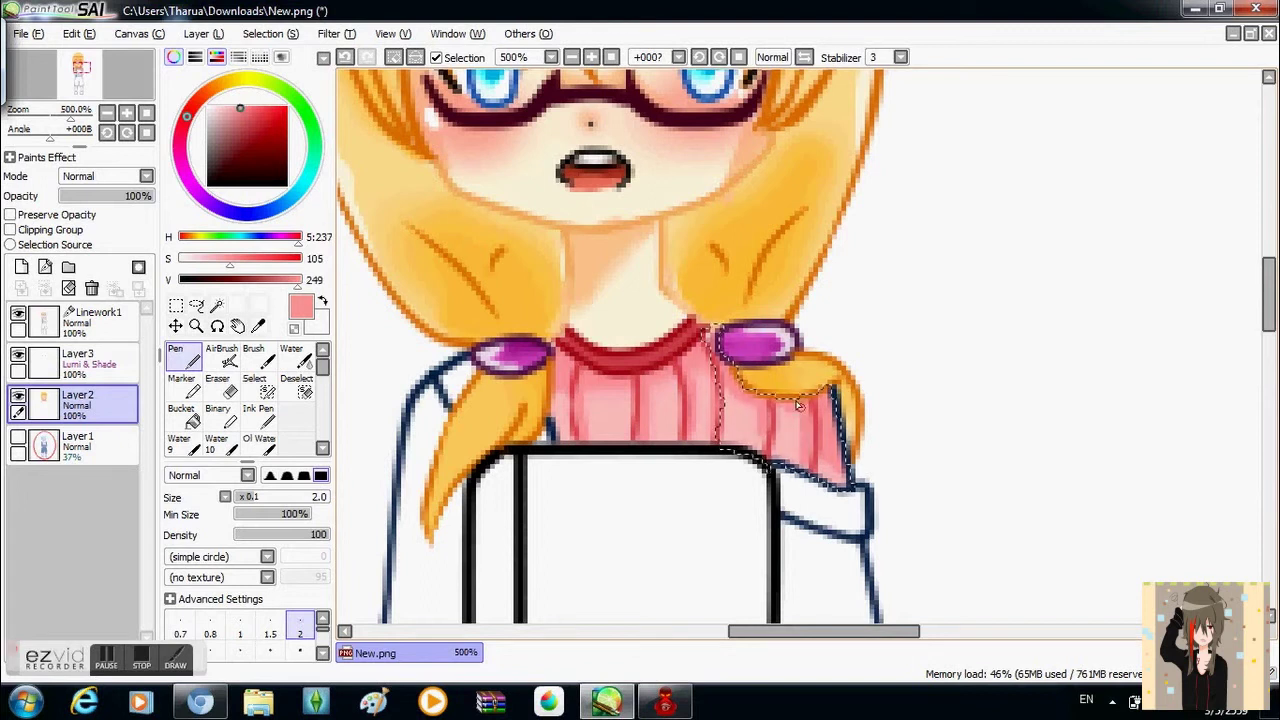
scroll(789, 400, "down", 3)
scroll(789, 405, "up", 3)
scroll(250, 400, "down", 2)
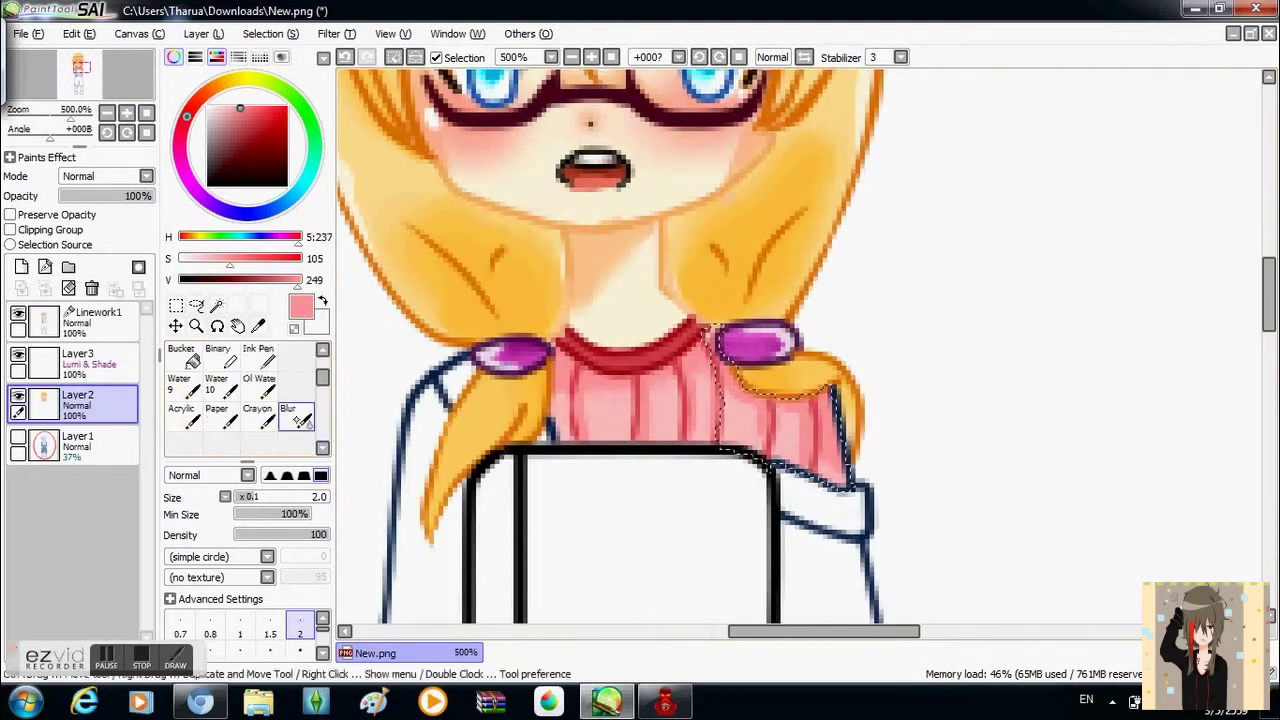
- Blend the new sweater ribs and shading with Blur at size 3.1, and clear the selection
left_click(297, 418)
mouse_move(789, 413)
left_mouse_down()
mouse_move(716, 400)
mouse_move(780, 466)
left_mouse_up()
scroll(780, 466, "down", 2)
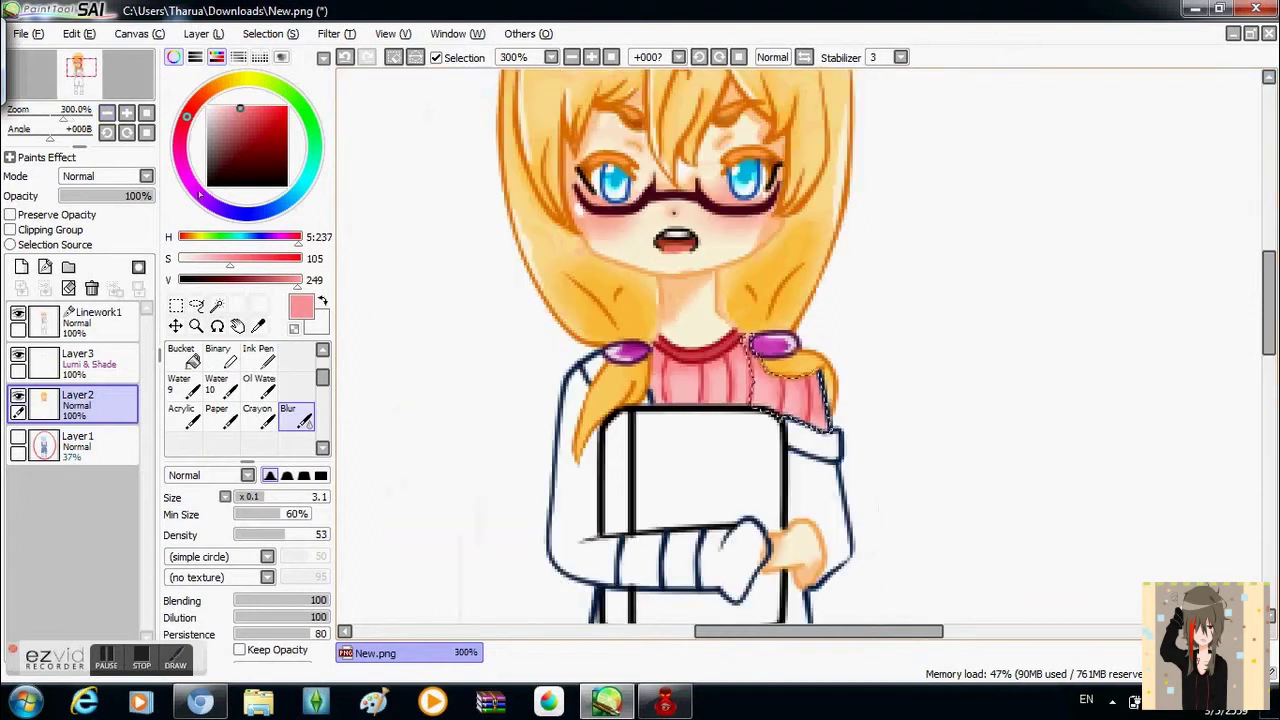
scroll(250, 400, "up", 2)
left_click(296, 388)
- Select both sleeves and the trousers on Linework1 with the Magic Wand, leaving out the forearm bands, cuff and pockets
mouse_move(1266, 318)
left_mouse_down()
mouse_move(1263, 347)
mouse_move(1263, 327)
left_mouse_up()
left_click(95, 320)
left_click(216, 305)
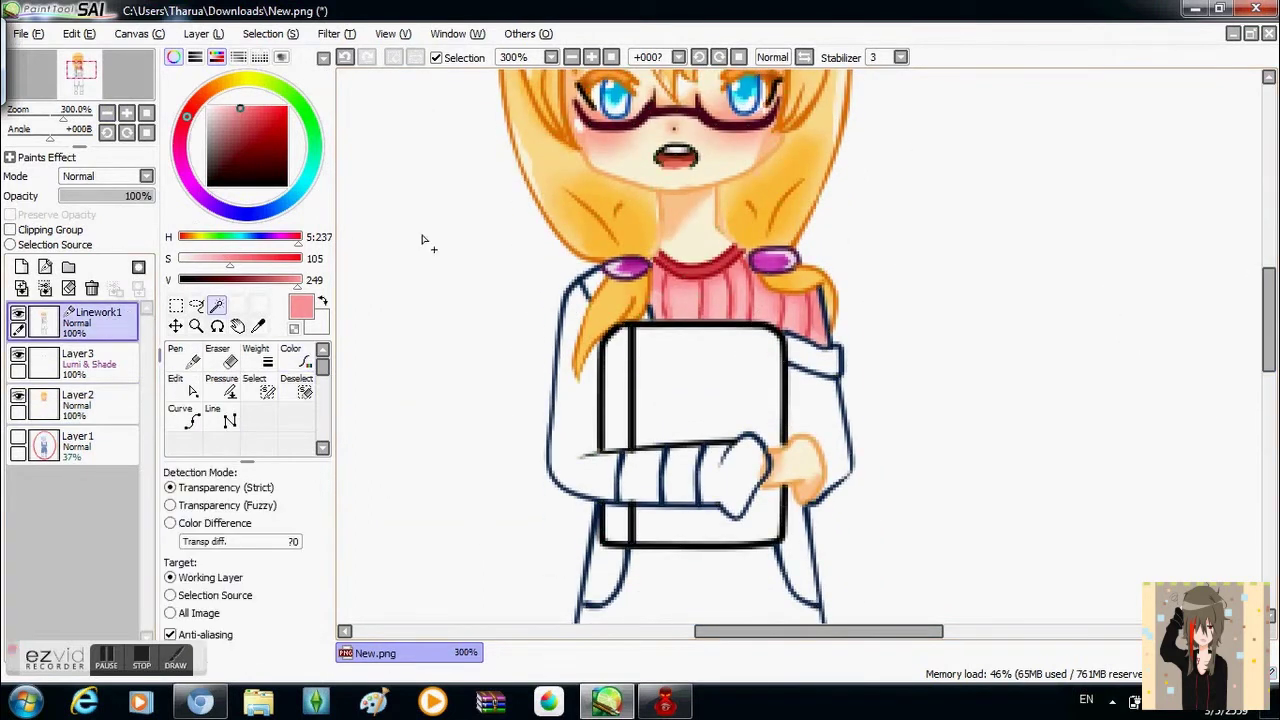
left_click(585, 380)
left_click(832, 478)
left_click(735, 458)
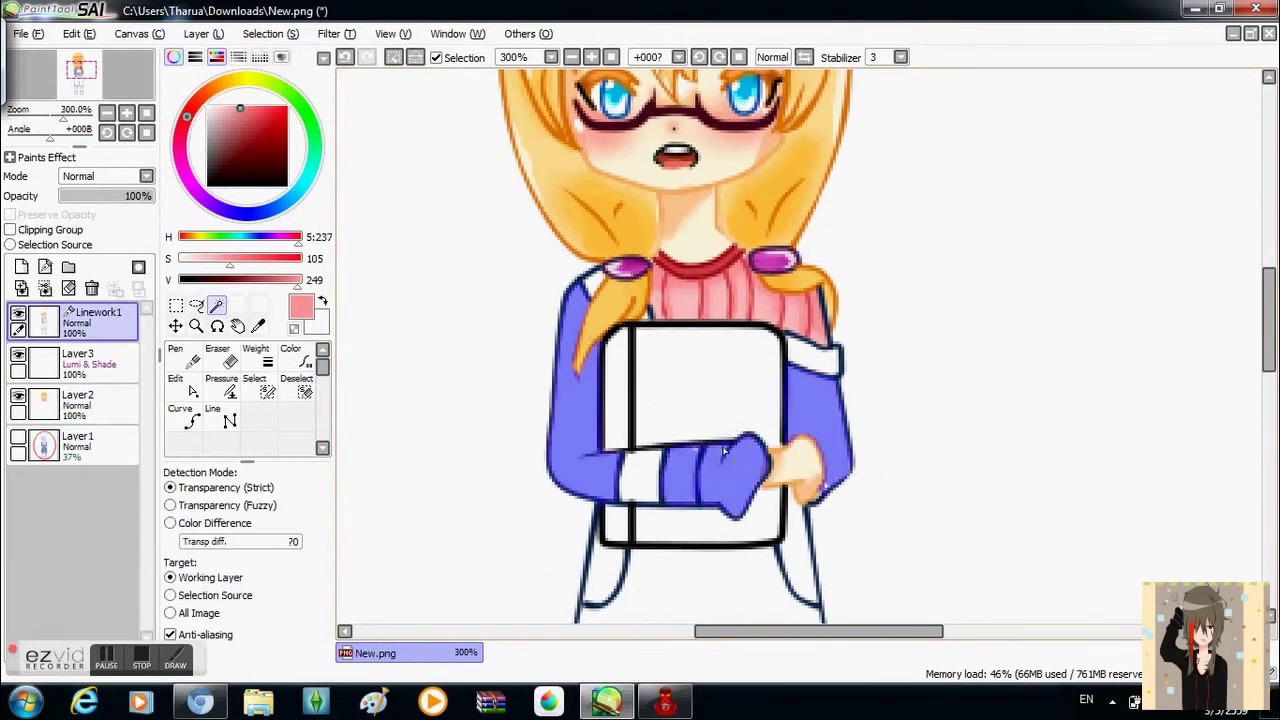
key("ctrl+z")
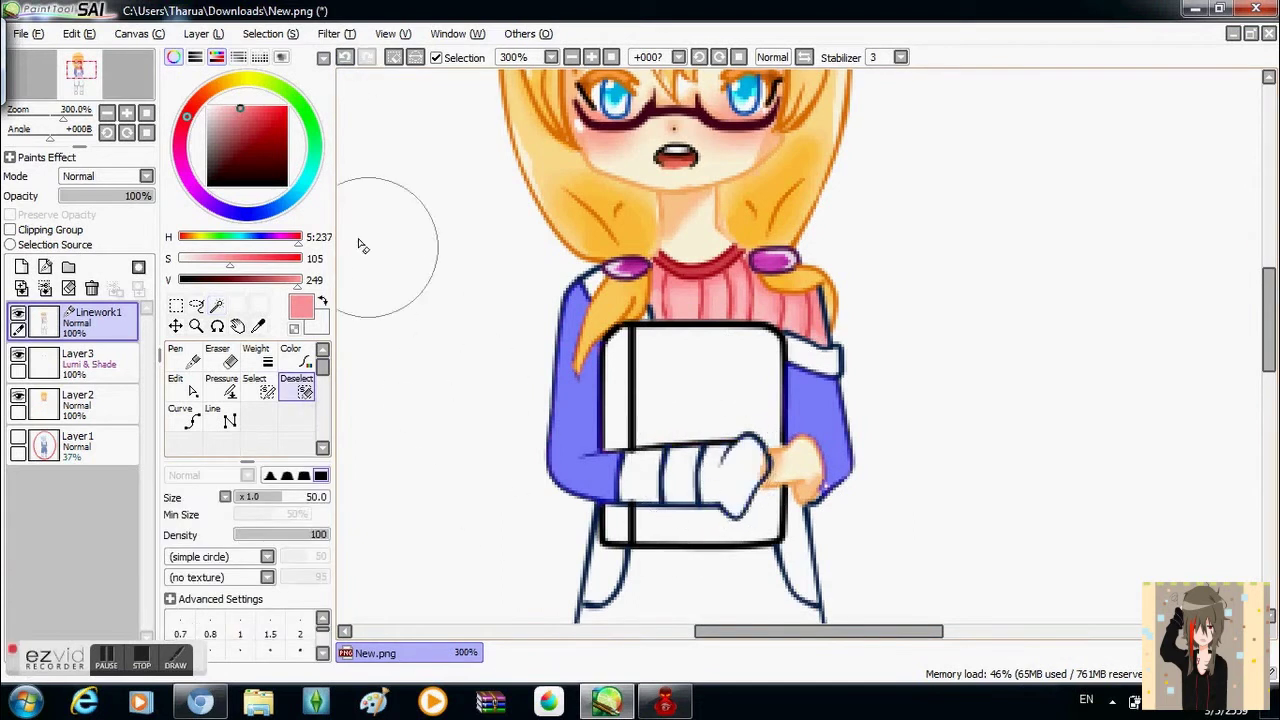
scroll(826, 366, "down", 5)
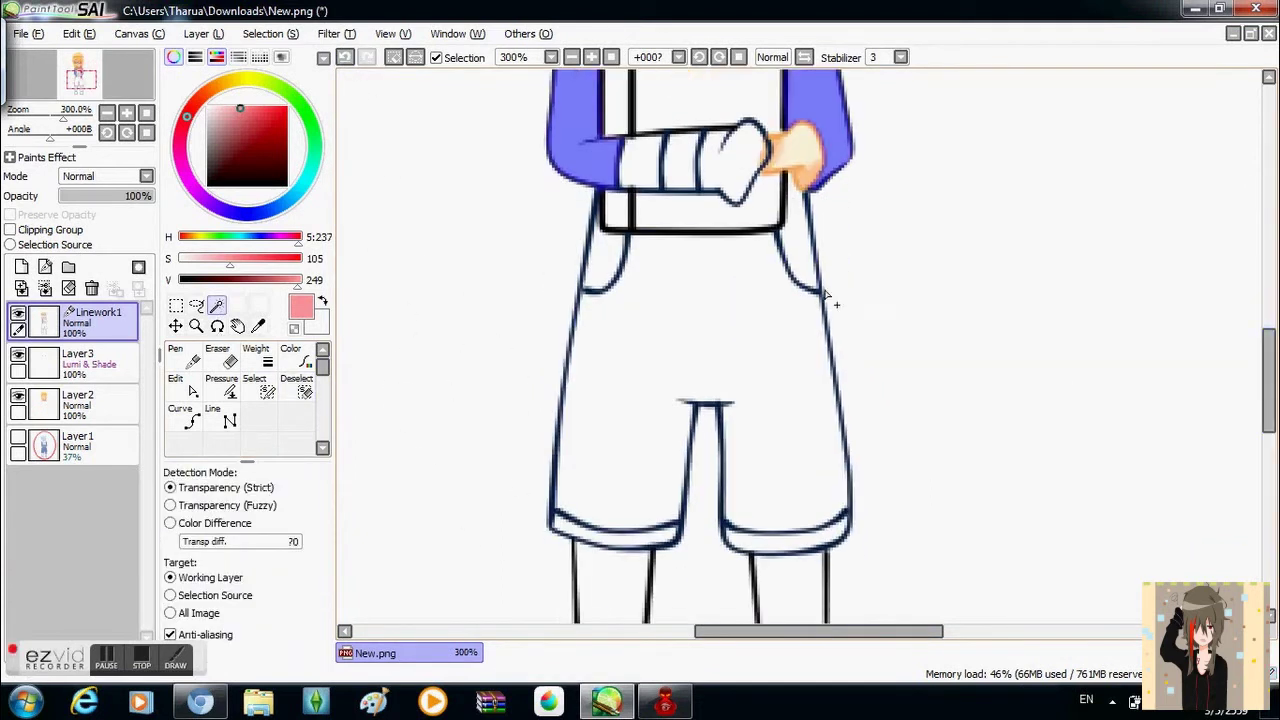
left_click(830, 298)
scroll(830, 298, "up", 5)
key("minus")
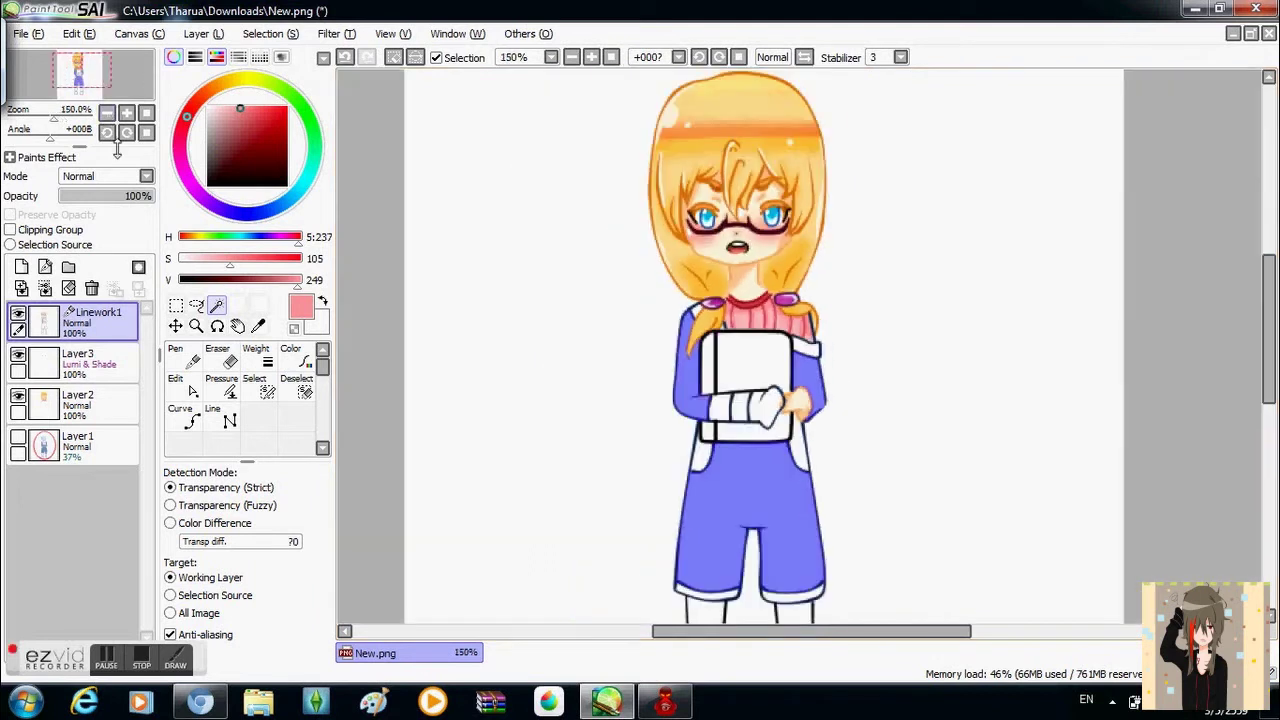
- Fill the selected sleeves and trousers with a light blue-grey on Layer2 using the Bucket
left_click(78, 400)
left_click(181, 415)
left_click_drag(240, 280, 199, 258)
left_click(750, 520)
scroll(750, 400, "down", 2)
- Try shading the sleeve around the hair strand and elbow with the Pen in darker blue-grey (S 042, V 128)
left_click_drag(270, 279, 240, 279)
left_click(175, 355)
key("plus")
key("plus")
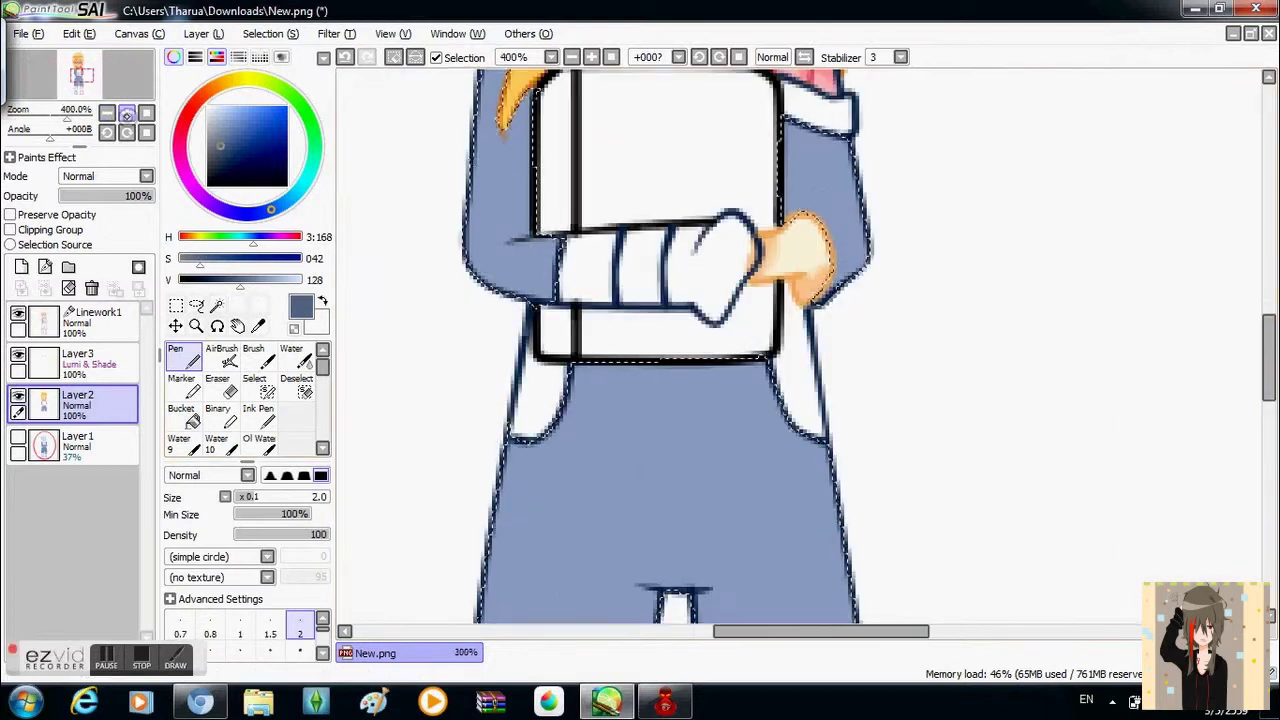
scroll(730, 350, "up", 3)
left_click_drag(260, 497, 295, 497)
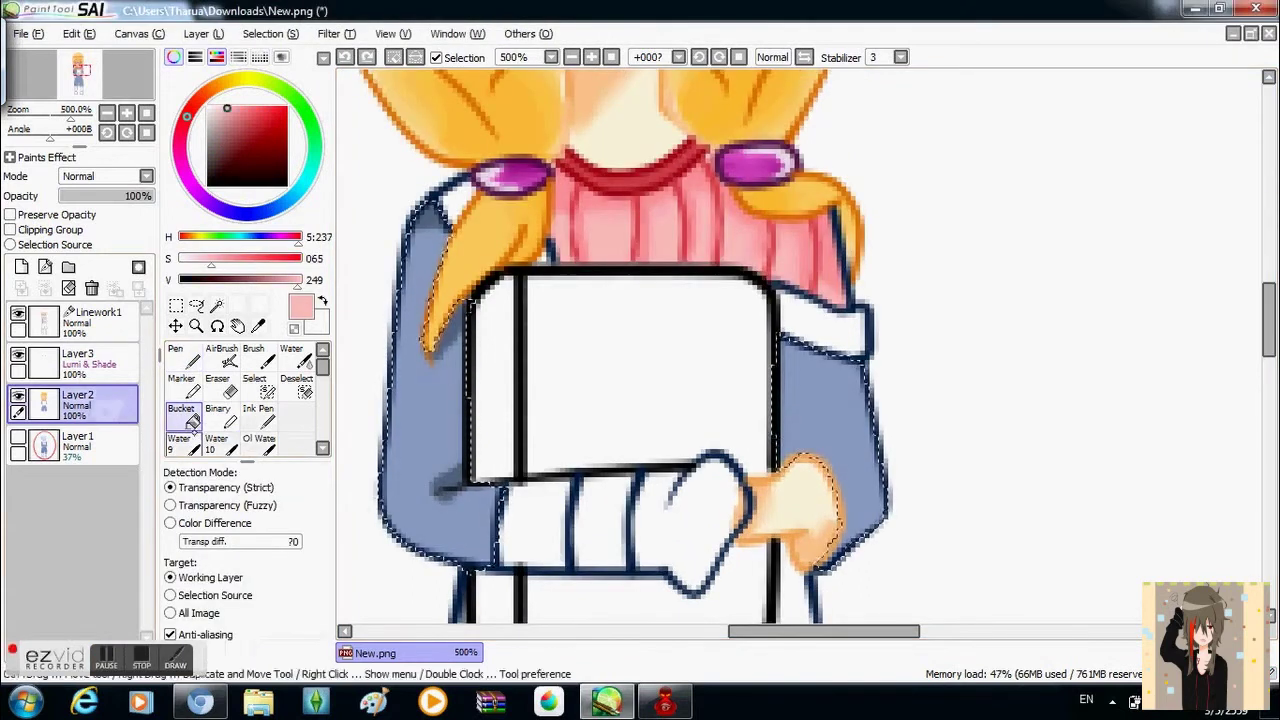
- Refill both sleeves with the sweater's light pink (S 065, V 249) on Layer2 using the Bucket
left_click(418, 530)
scroll(750, 140, "down", 2)
scroll(1183, 351, "up", 3)
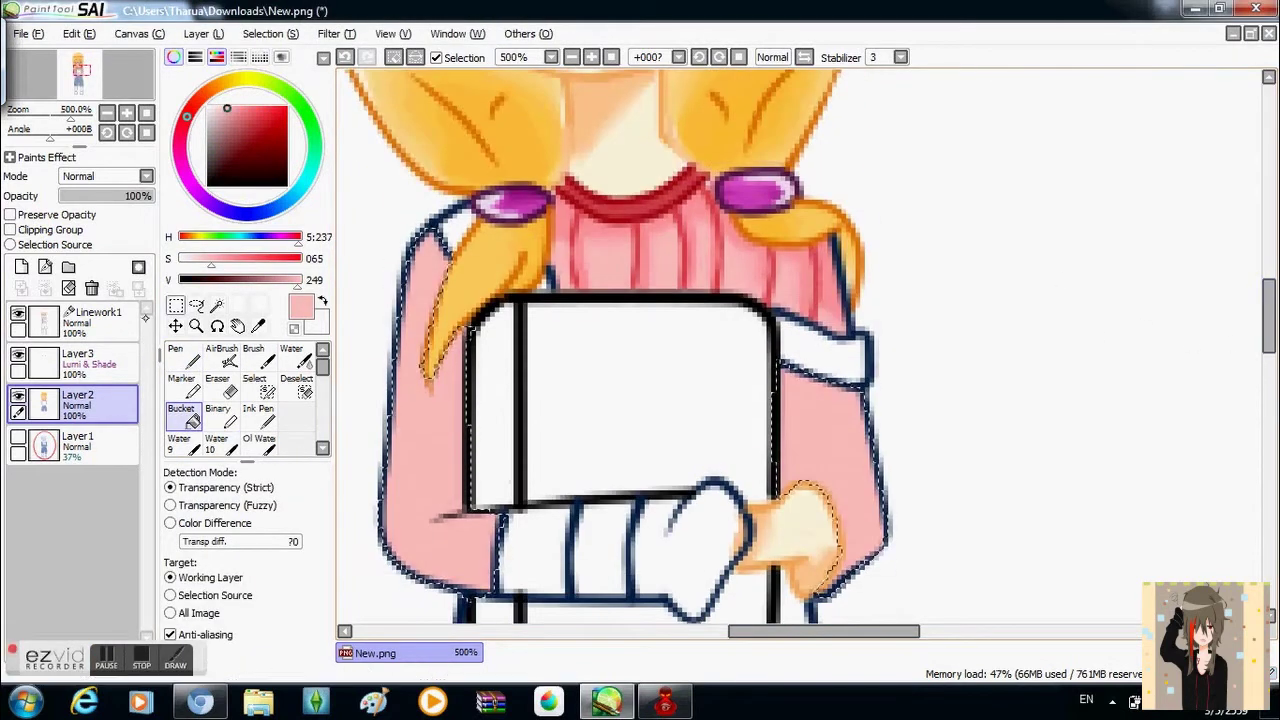
- Draw curved rib lines across both pink sleeves in red (S 154, V 220) with the Pen at size 2.1
key("n")
left_click(580, 205, "alt")
left_click(253, 496)
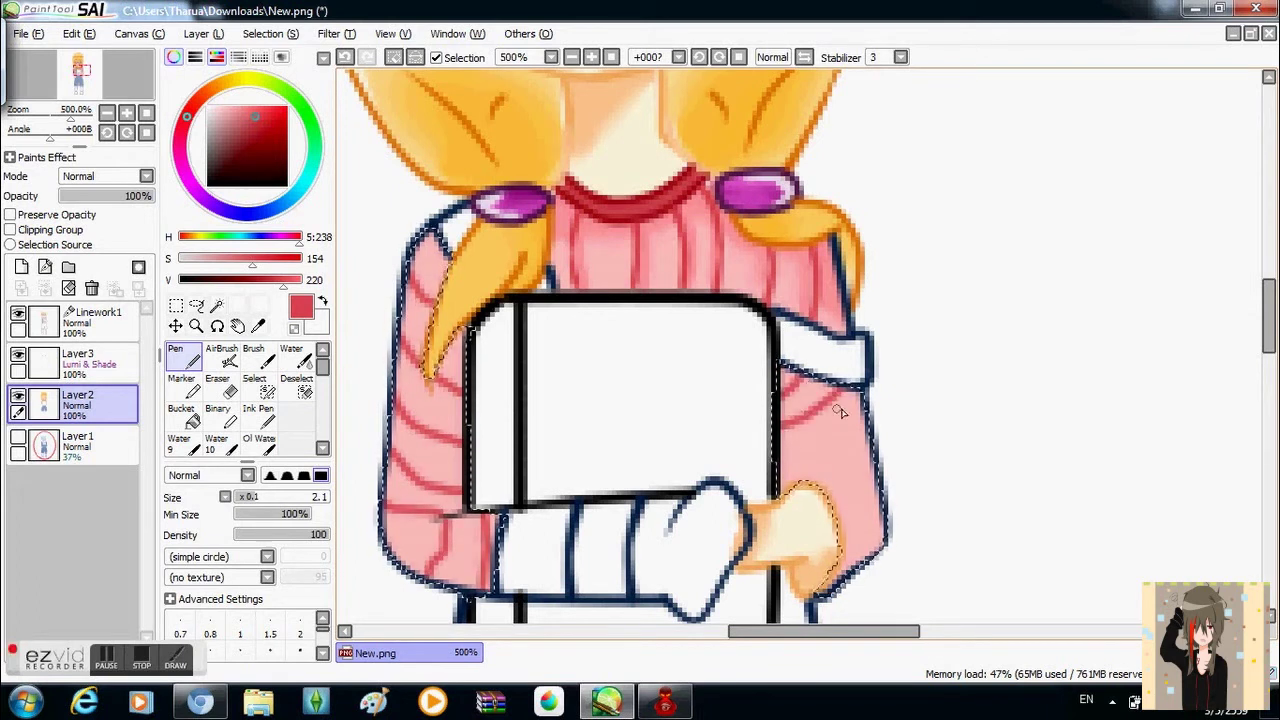
scroll(1200, 323, "down", 2)
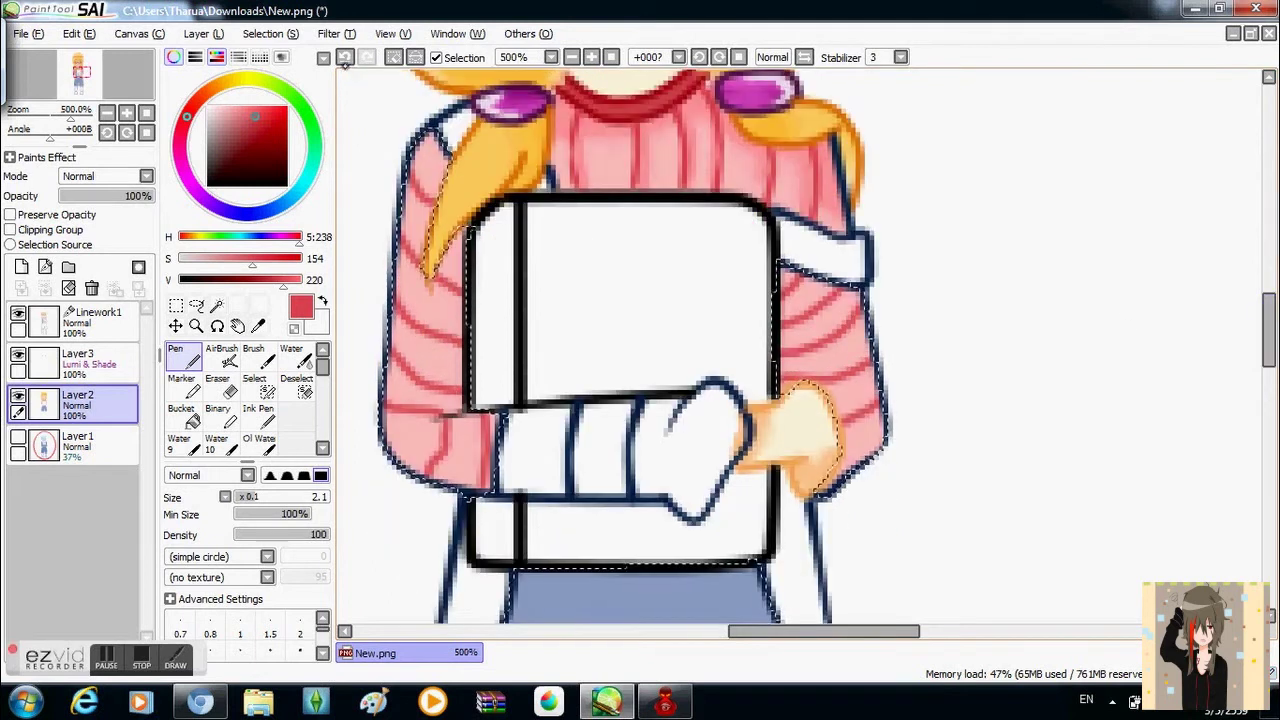
scroll(1210, 343, "up", 1)
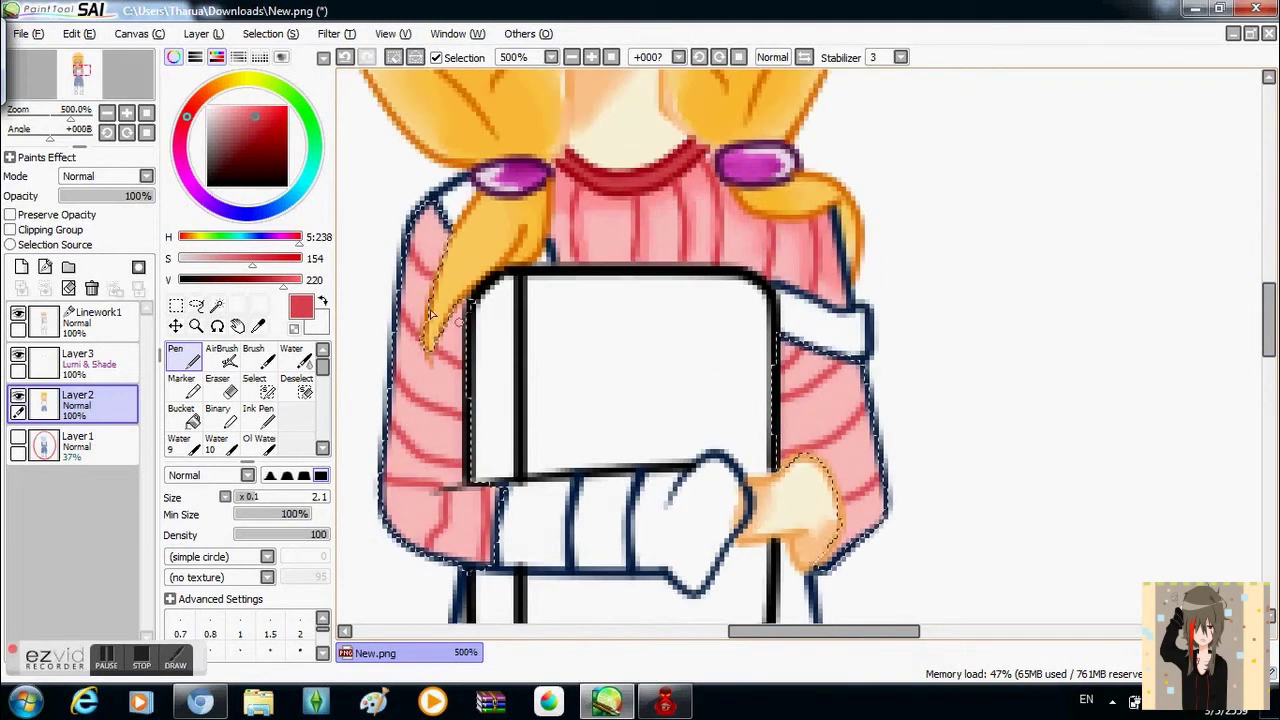
- Shade along the ribs of both sleeves in medium pink (S 105, V 249) with the Pen at size 2.1
left_click(571, 237, "alt")
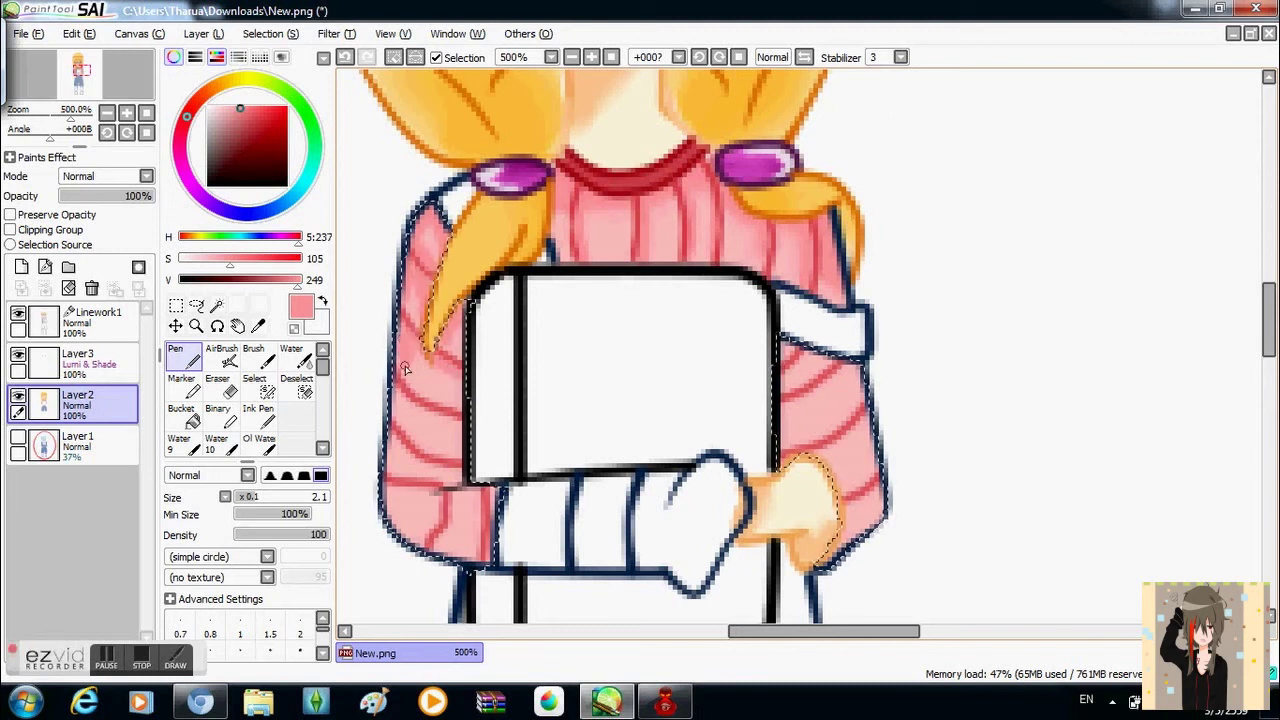
left_click(449, 489, "alt")
left_click(388, 438, "alt")
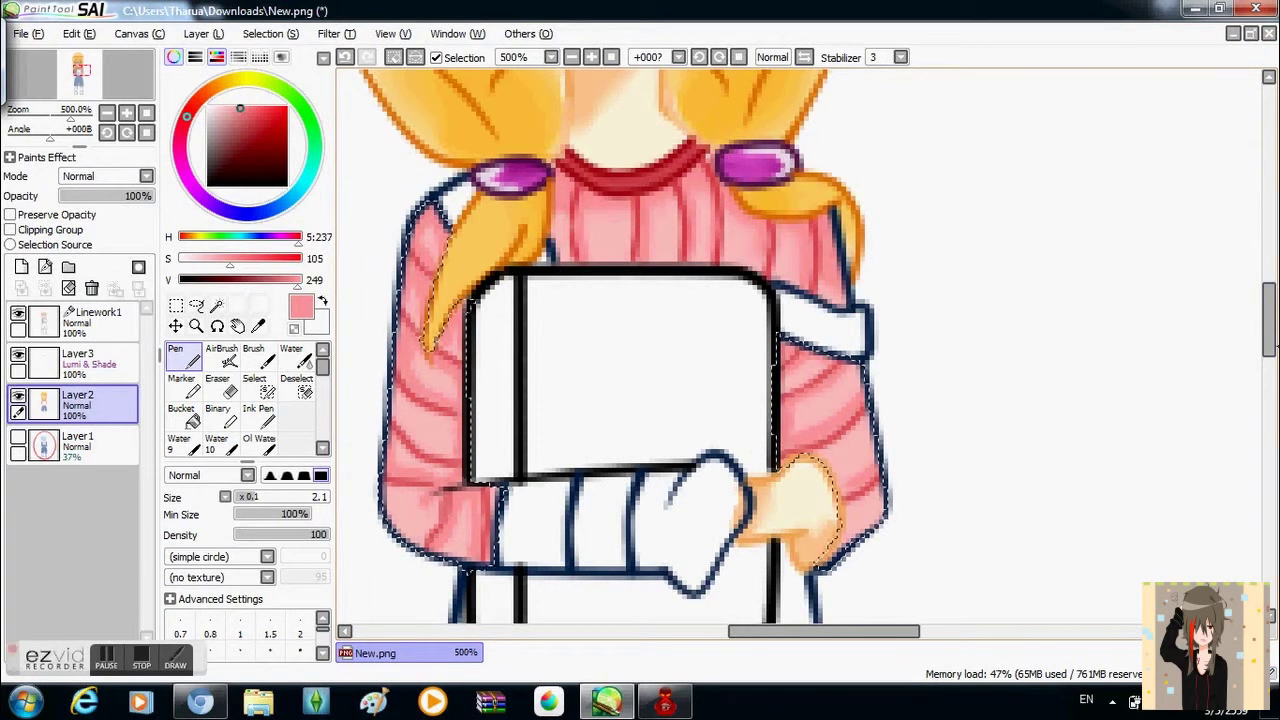
- Try erasing the lower elbow outline by the bare hand on Linework1 and redrawing it as a red curve (S 155, V 220) at size 3.0
scroll(630, 345, "down", 3)
left_click(95, 318)
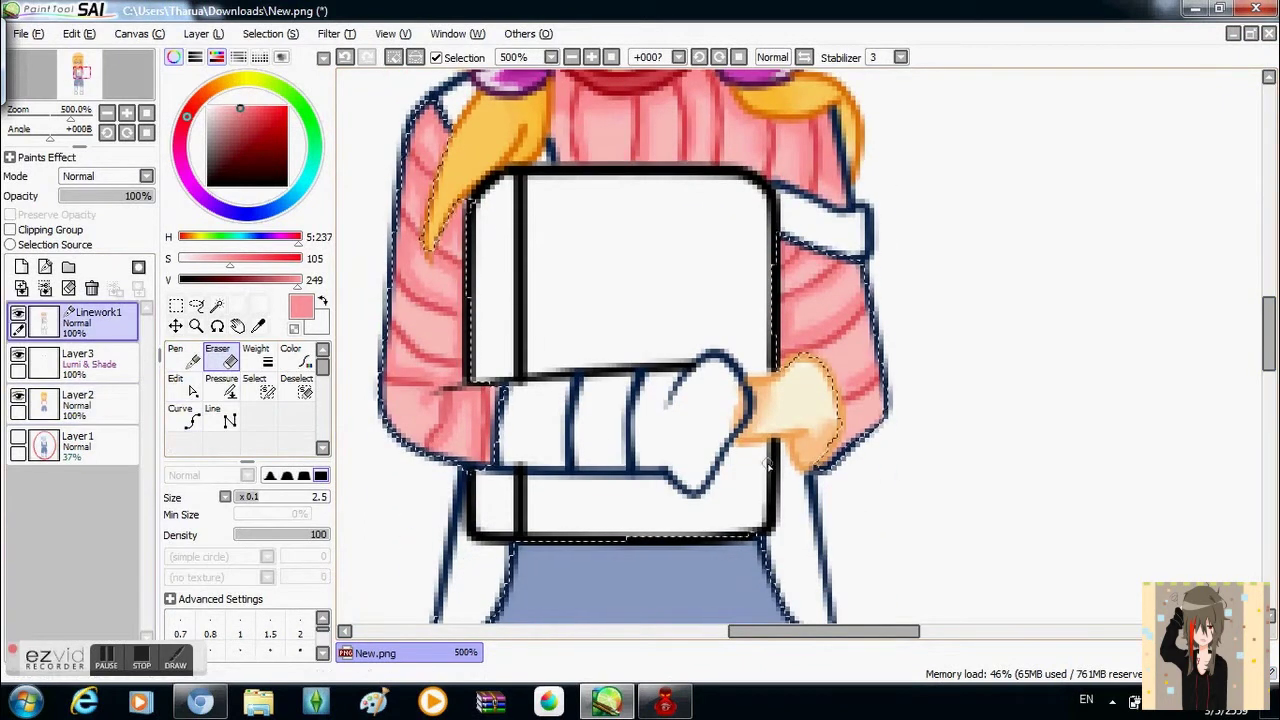
key("c")
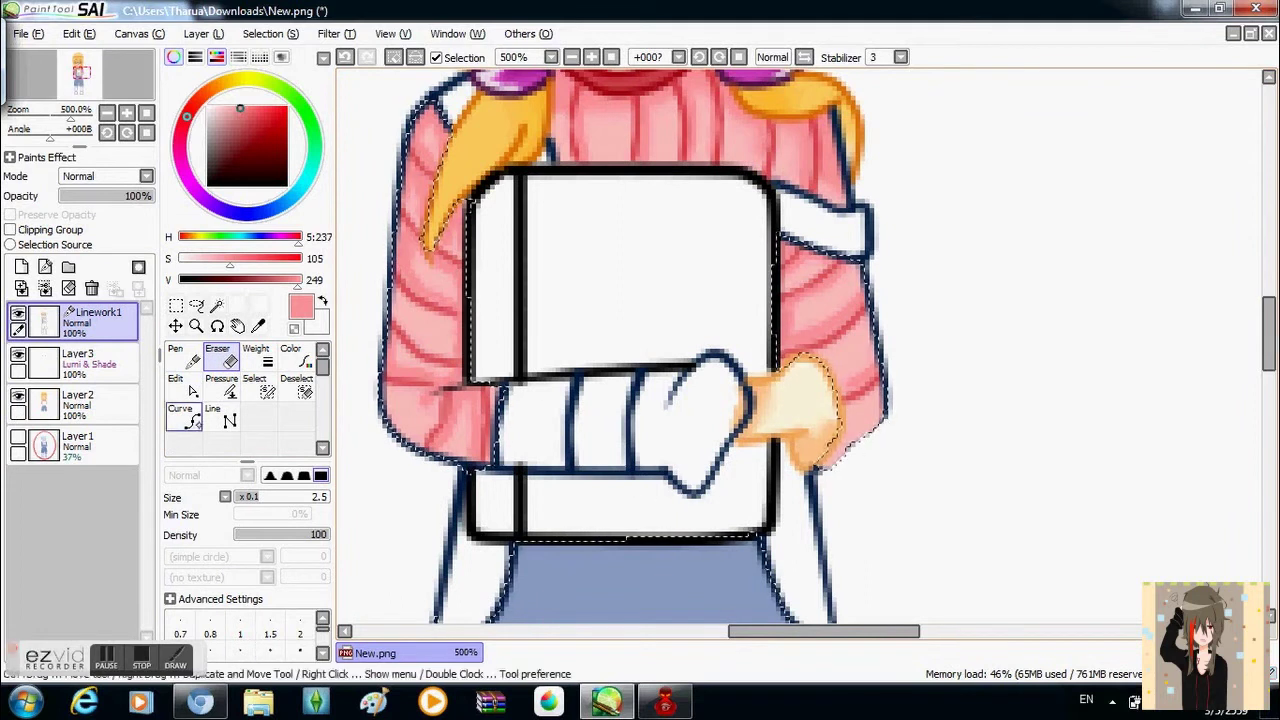
key("n")
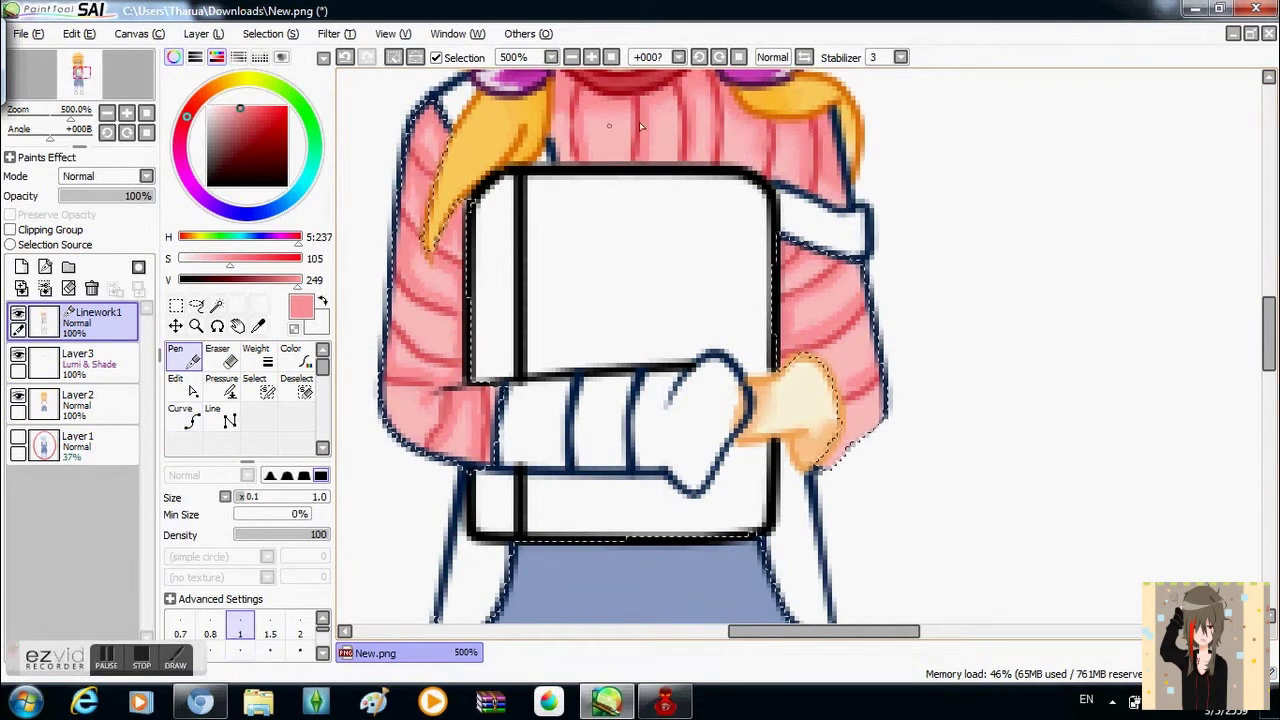
left_click(80, 405)
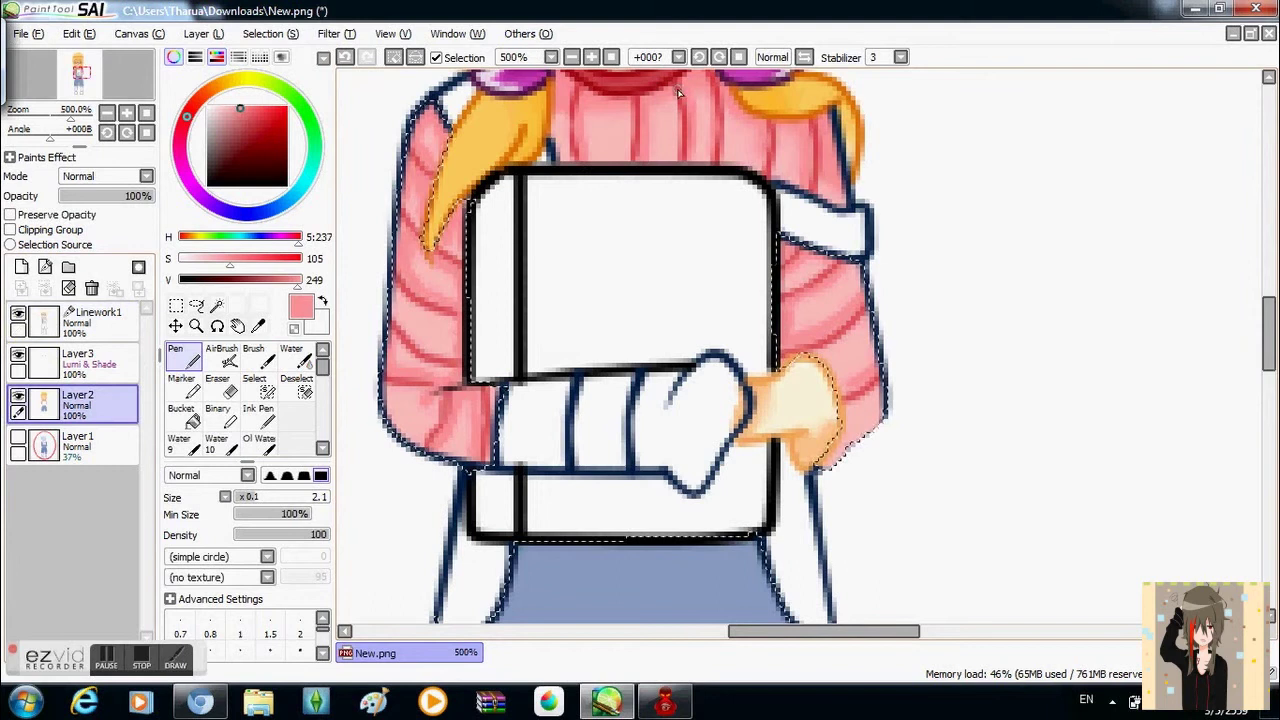
left_click(679, 90, "alt")
left_click(80, 322)
key("c")
left_click(885, 413)
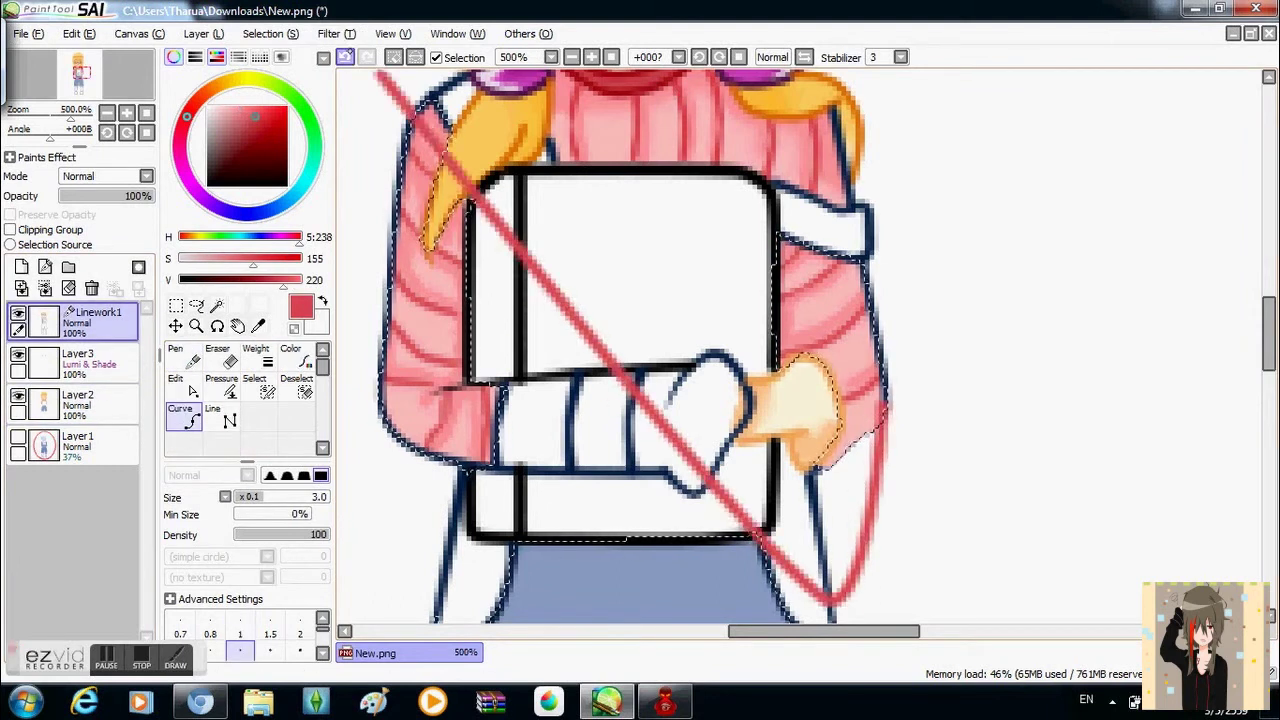
scroll(858, 440, "down", 3)
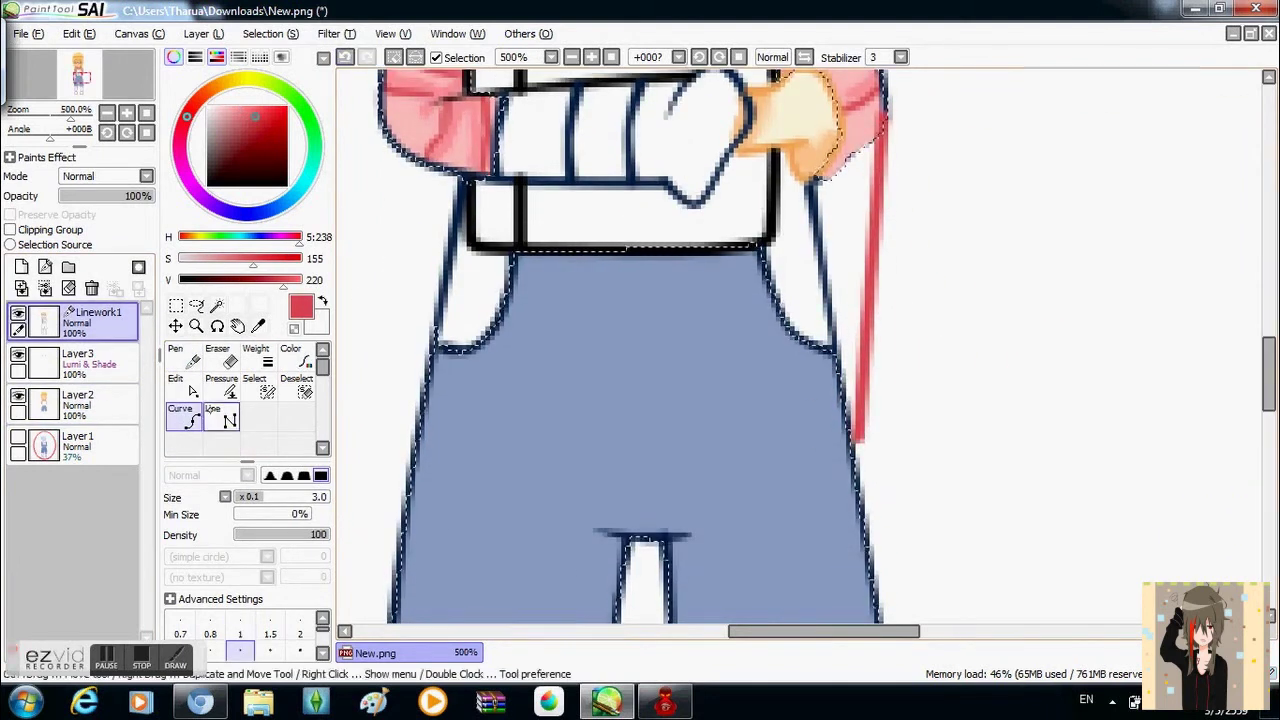
- Extend the sleeve's lower outline on Linework1 under the bare hand to the white cuff, and erase the book edge crossing that gap
key("e")
scroll(946, 236, "up", 3)
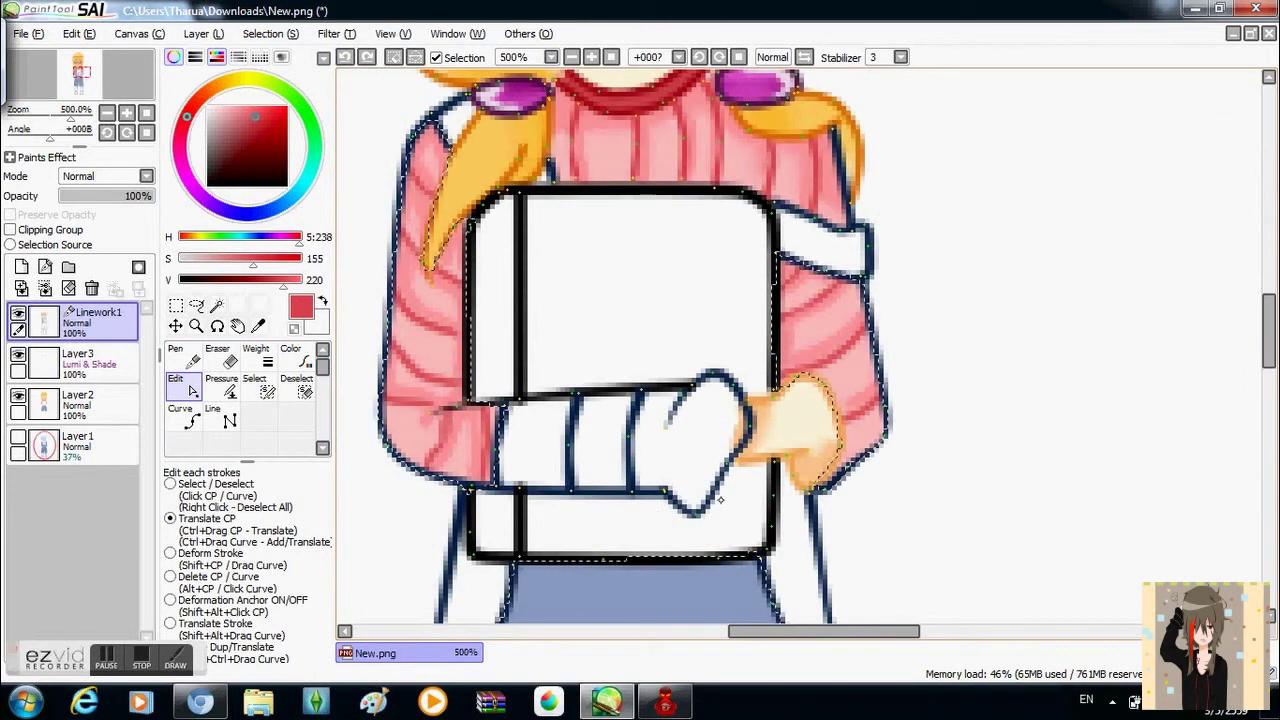
left_click_drag(822, 488, 712, 499)
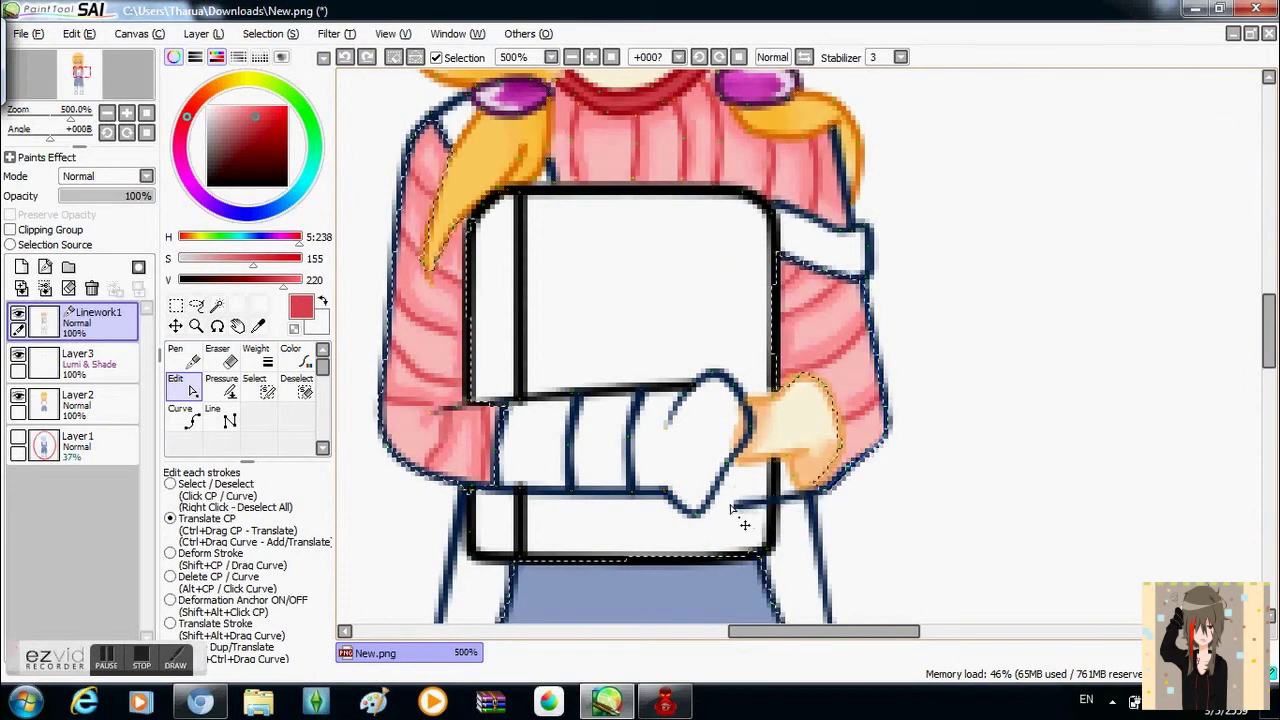
key("e")
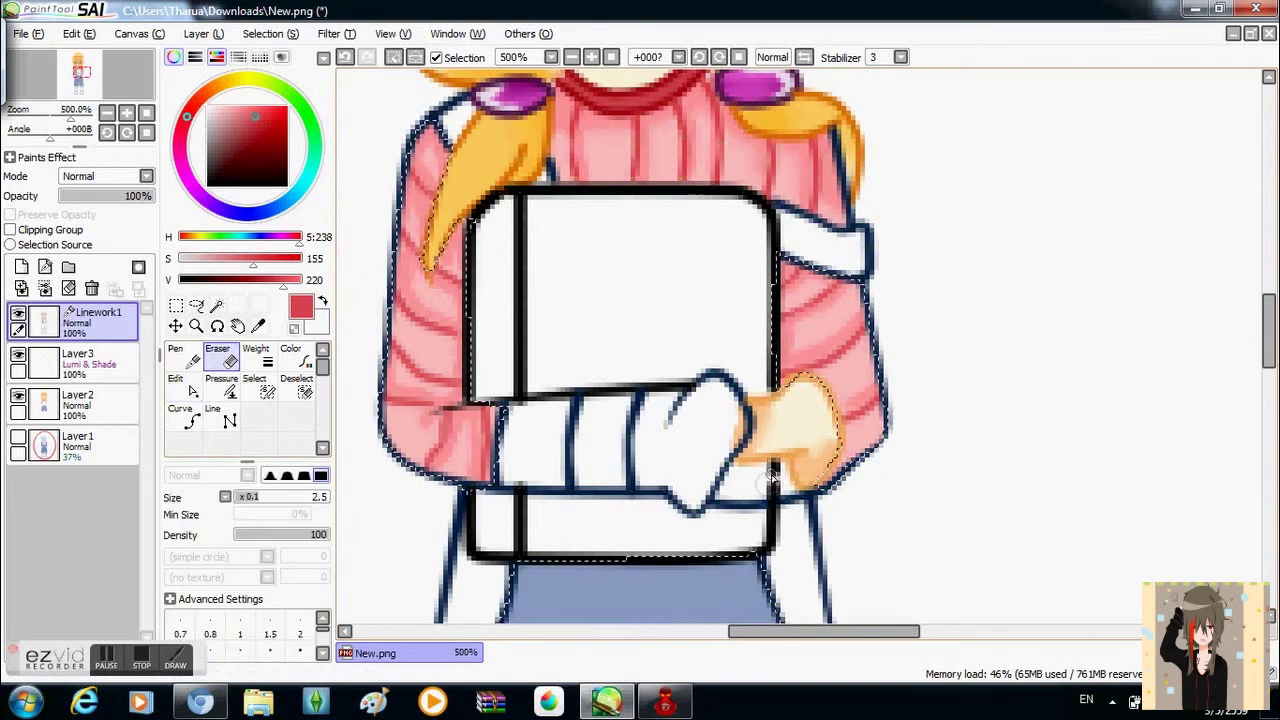
key("p")
key("a")
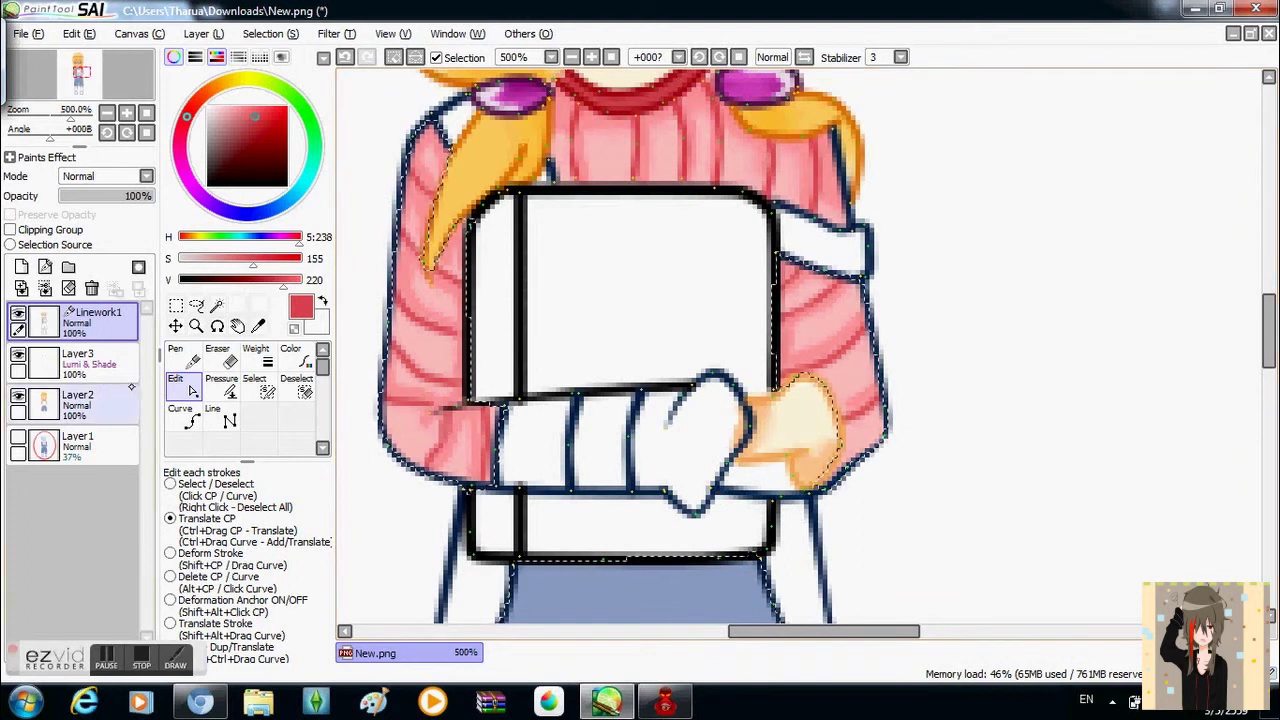
- Add the gap beneath the bare hand to the selection and fill it light pink (S 065, V 249) on Layer2
key("w")
left_click(98, 400)
left_click(785, 456, "alt")
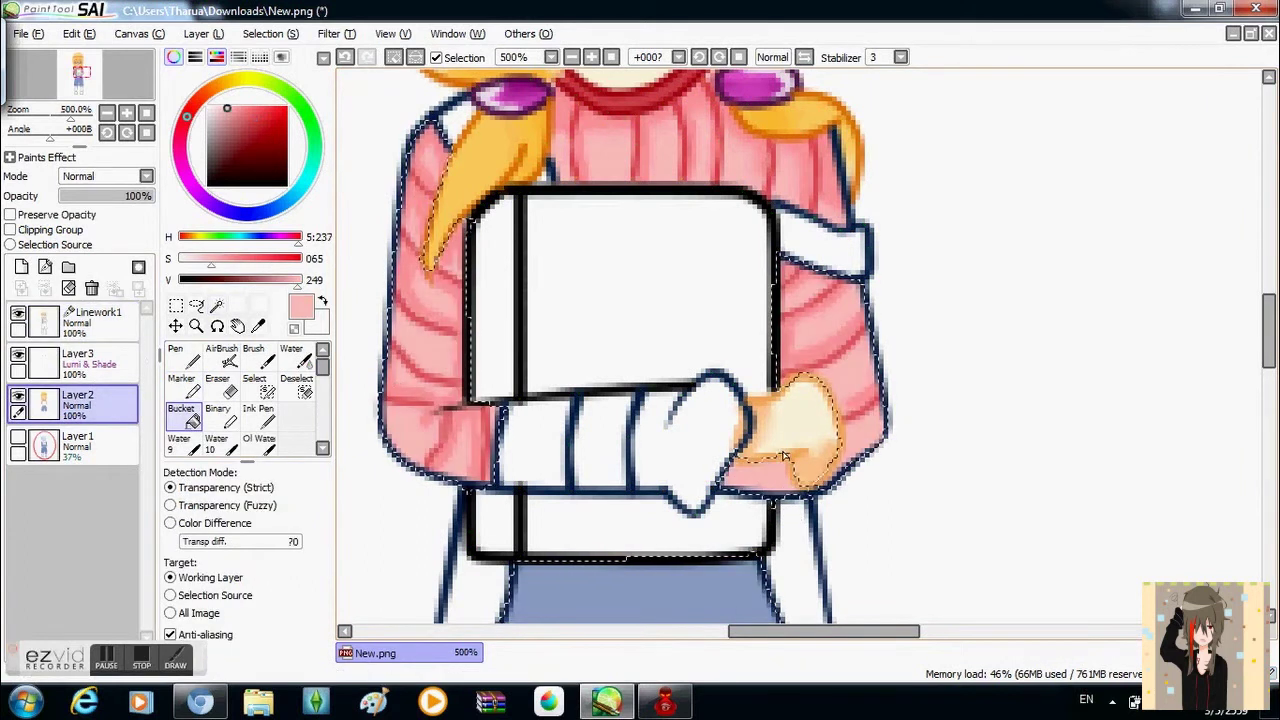
- Draw rib lines (S 129, V 228) in the sleeve part under the hand on Layer2 and shade it in medium pink (S 105, V 249)
left_click(483, 415, "alt")
left_click(98, 318)
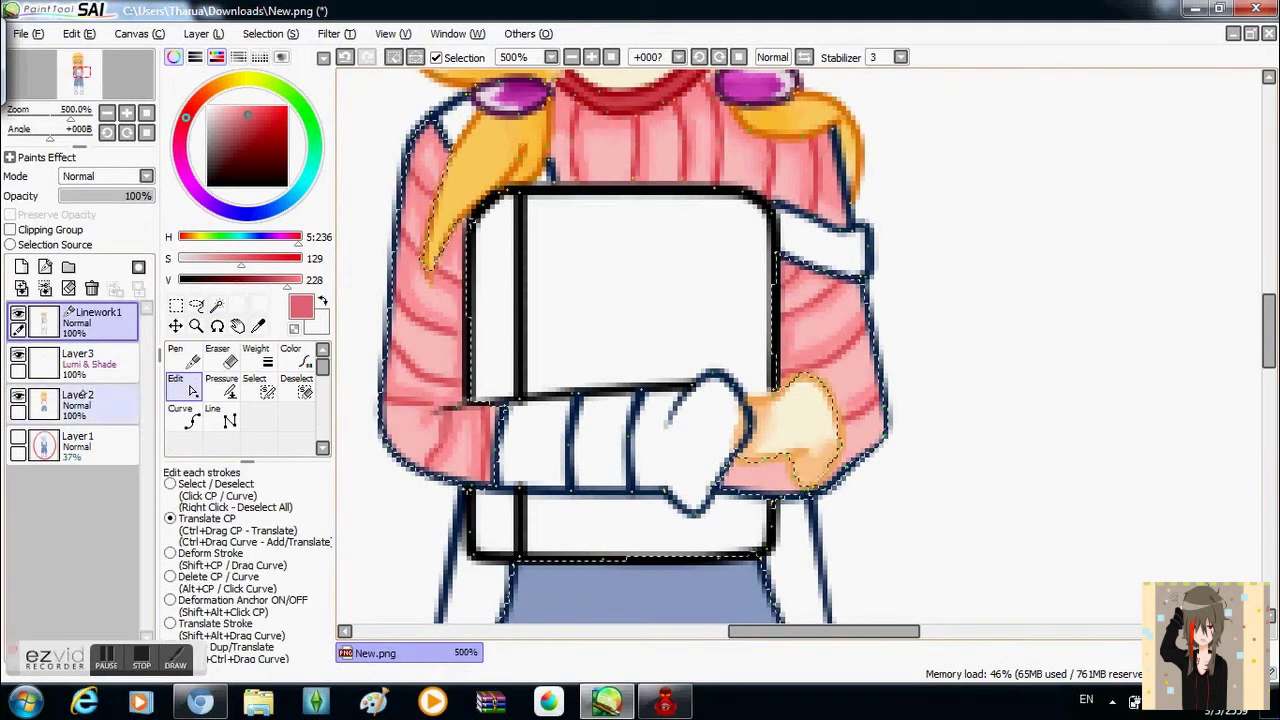
key("n")
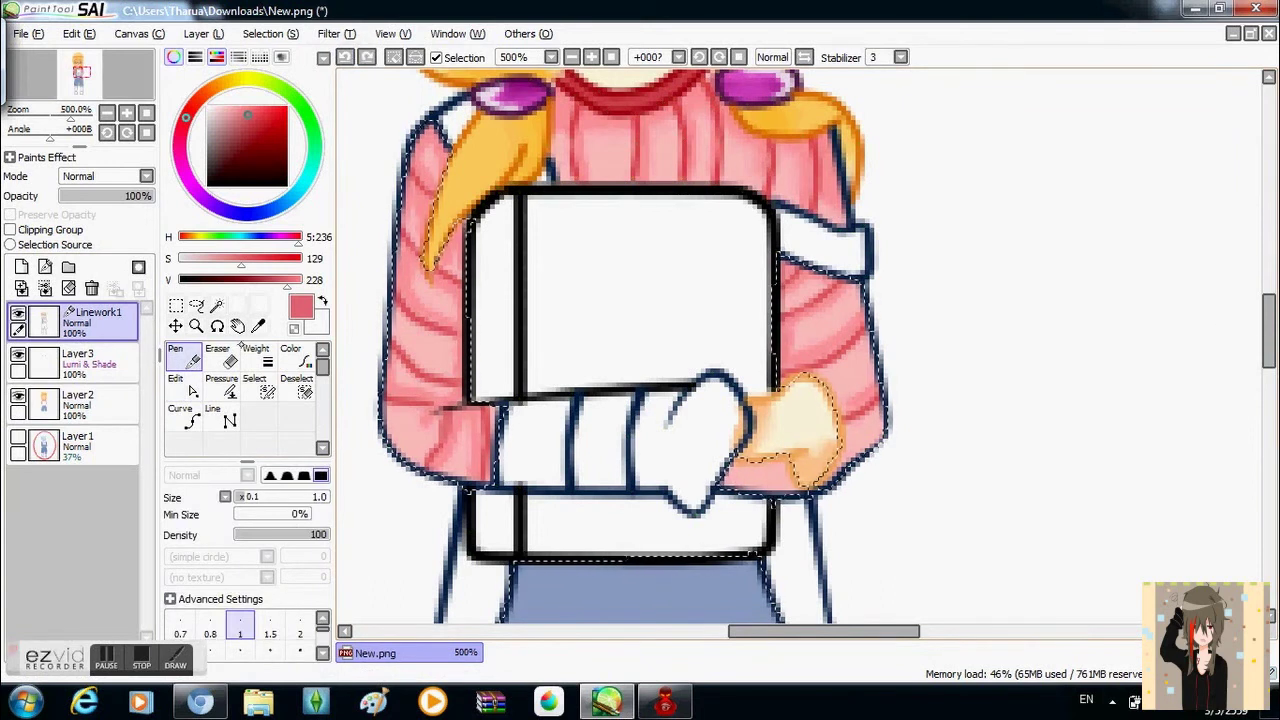
left_click(766, 457, "ctrl+shift")
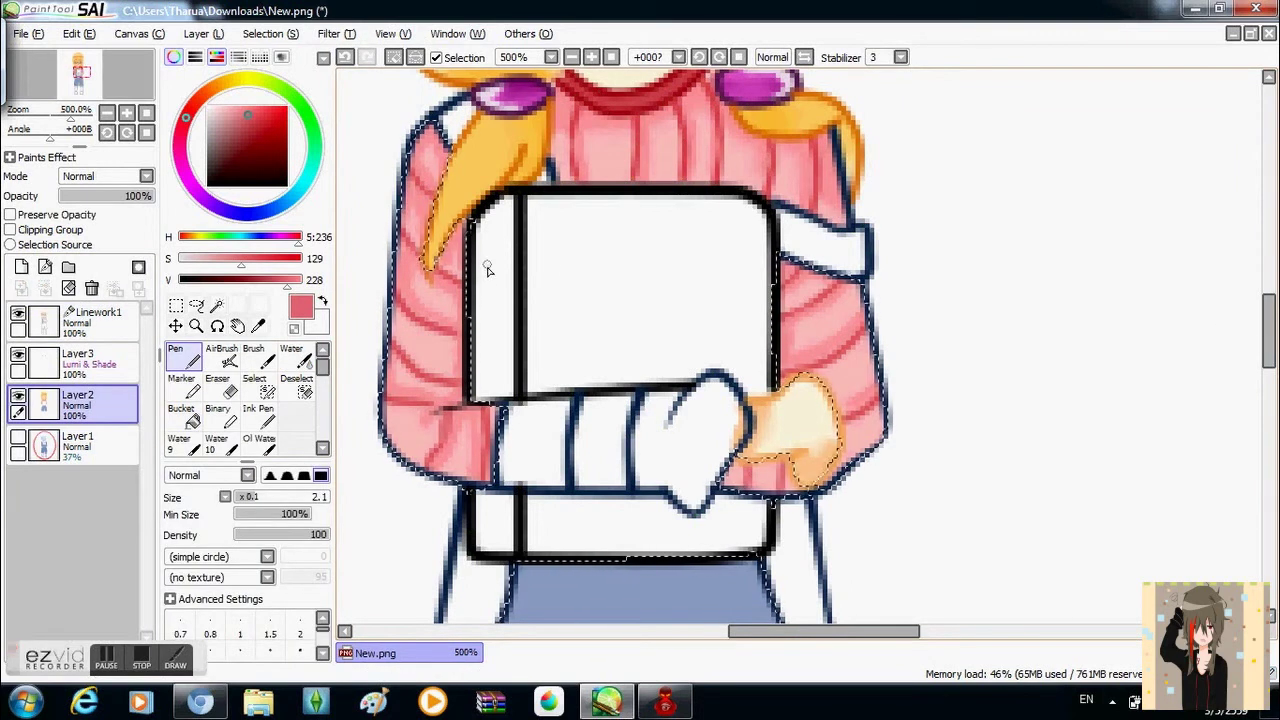
left_click(720, 460, "alt")
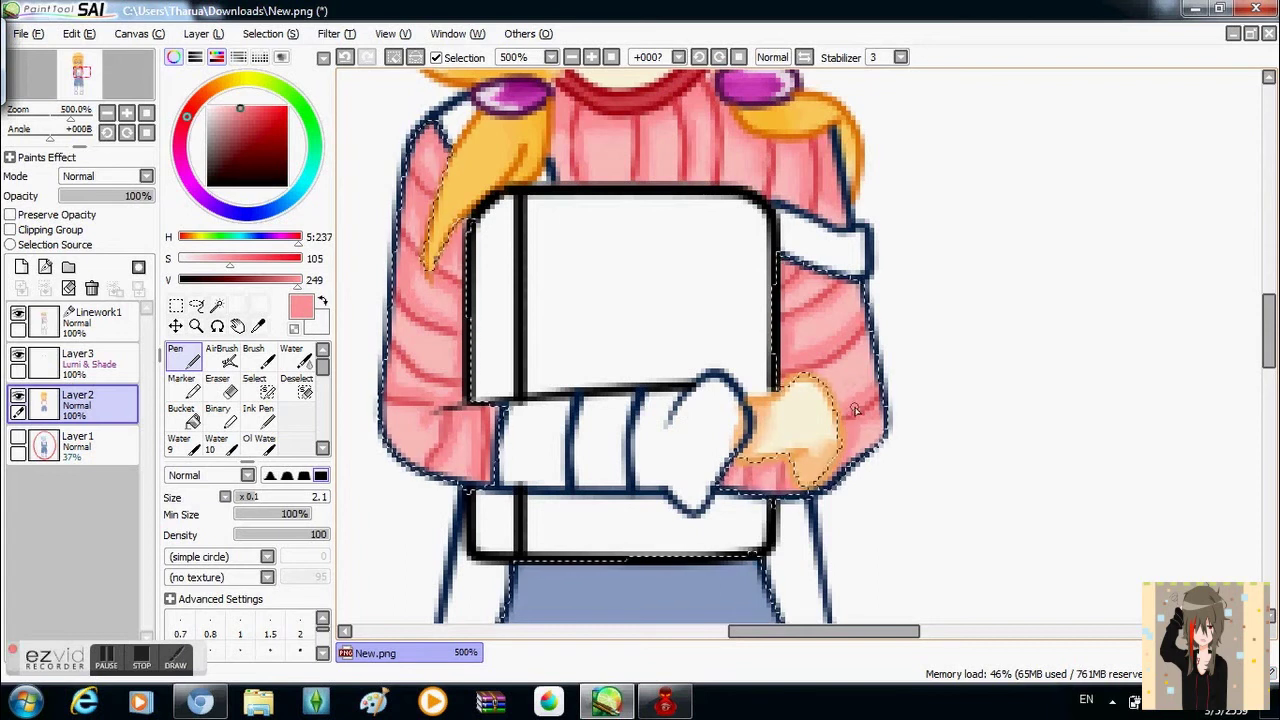
- Blend the rib lines and shading on both sleeves with Blur at size 3.1
scroll(855, 410, "up", 3)
scroll(250, 400, "down", 2)
left_click(295, 415)
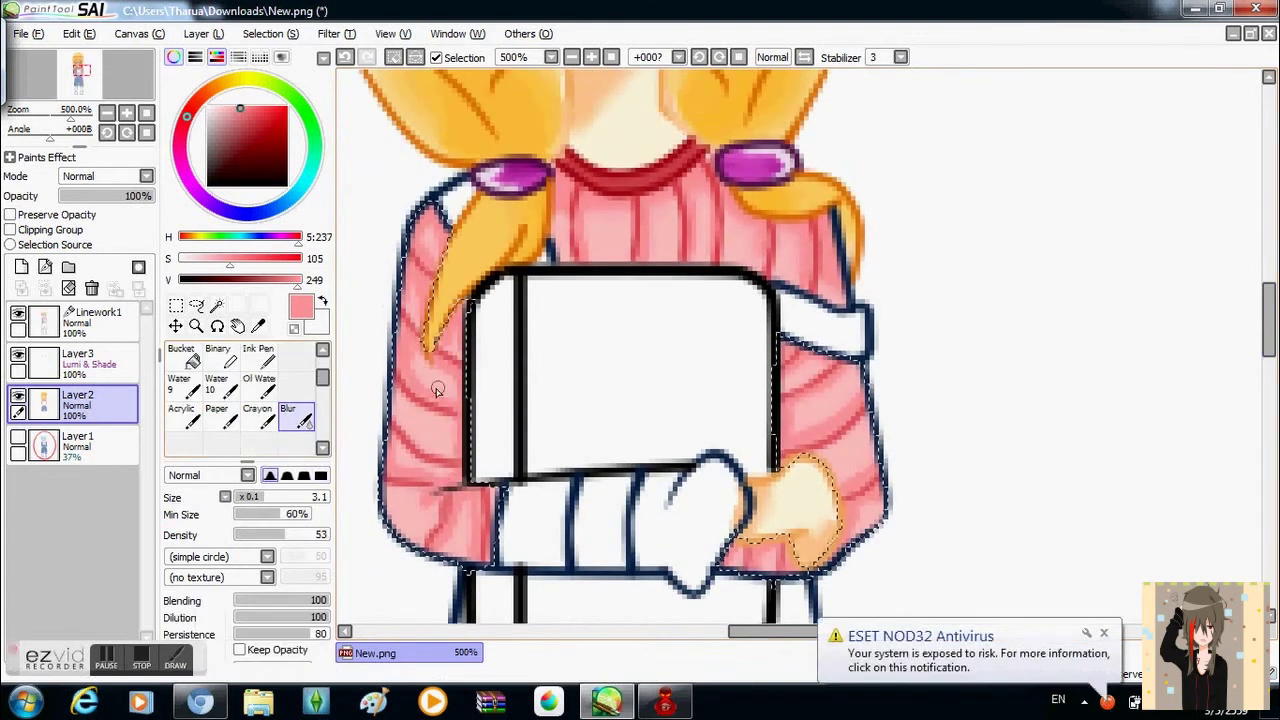
left_click(820, 466)
left_click(755, 403)
mouse_move(842, 414)
left_mouse_down()
mouse_move(846, 403)
mouse_move(834, 417)
left_mouse_up()
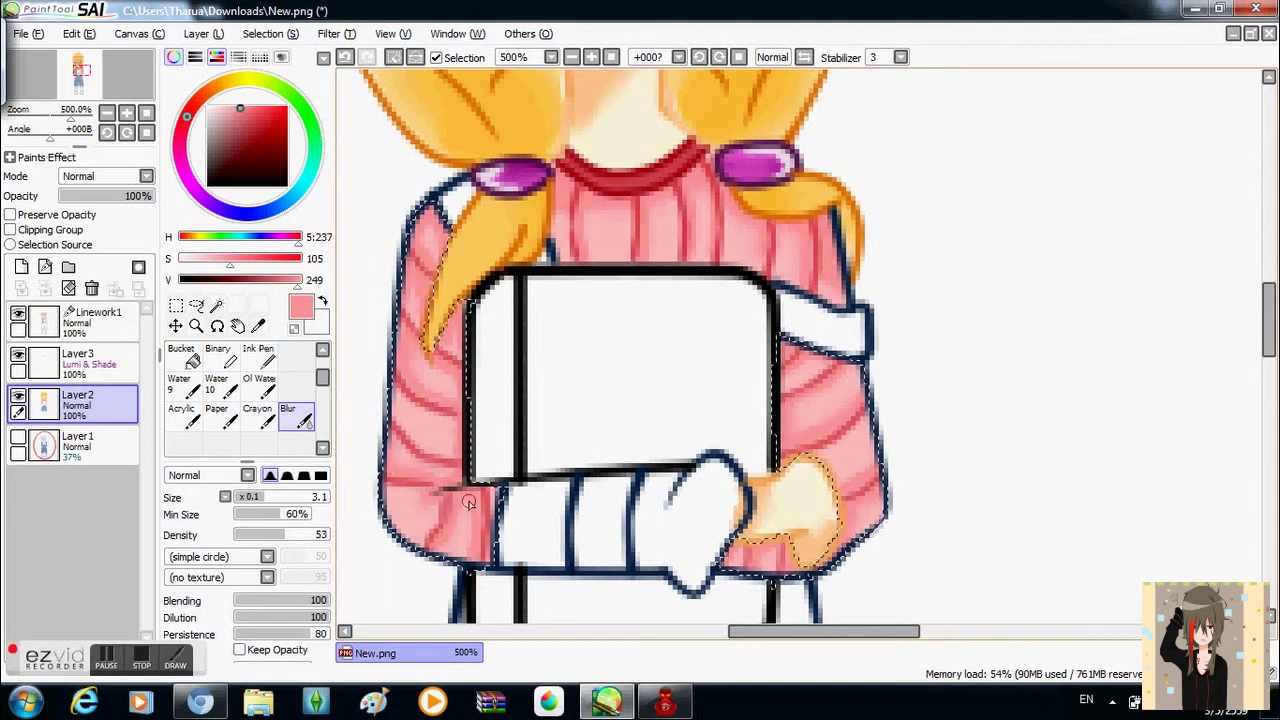
scroll(468, 503, "down", 2)
left_click(322, 350)
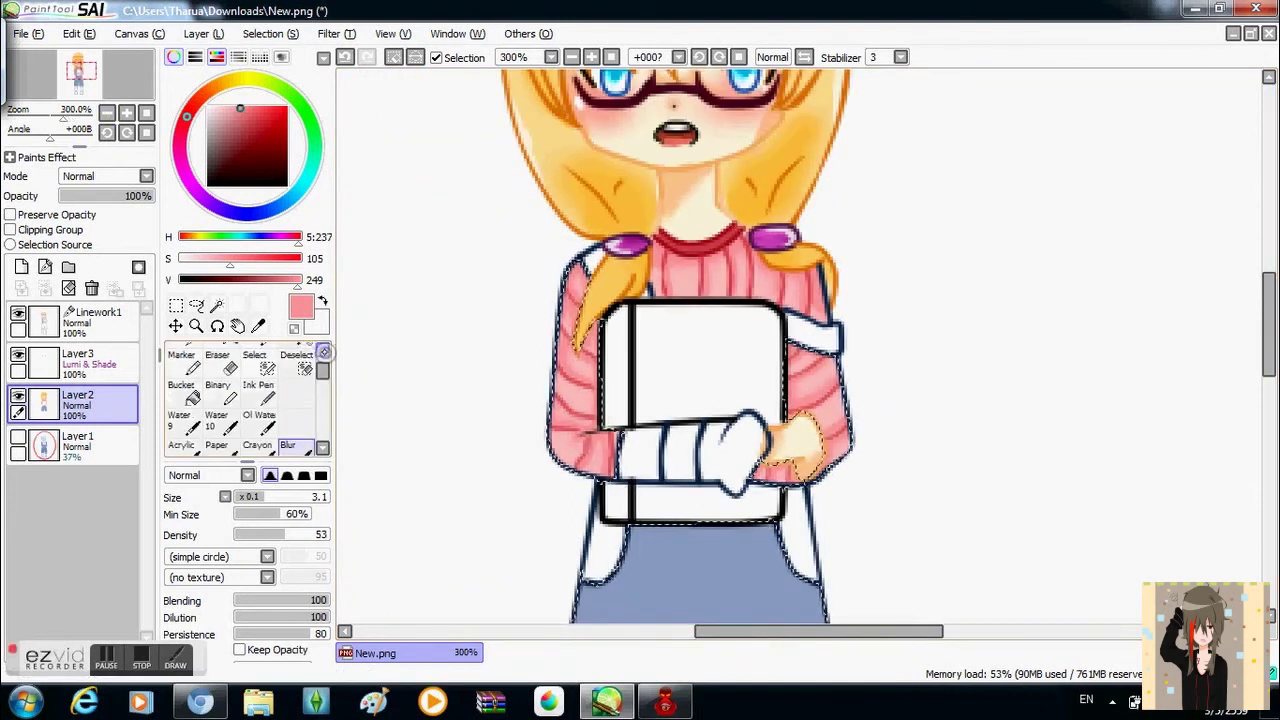